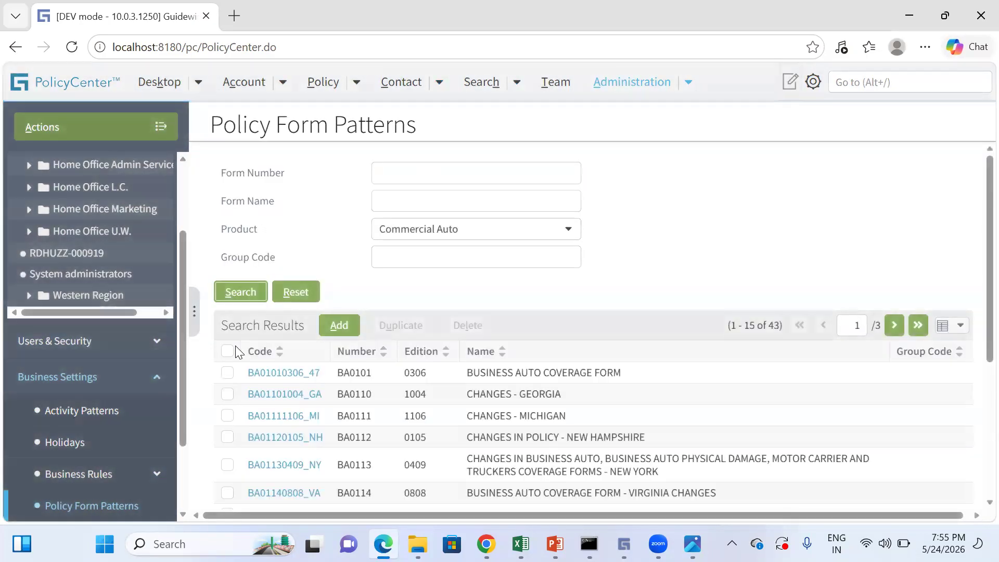
Browse the Commercial Auto policy form patterns across all result pages and return to the first page.
{"action": "scroll", "coordinate": [627, 295], "scroll_direction": "down", "scroll_amount": 2}
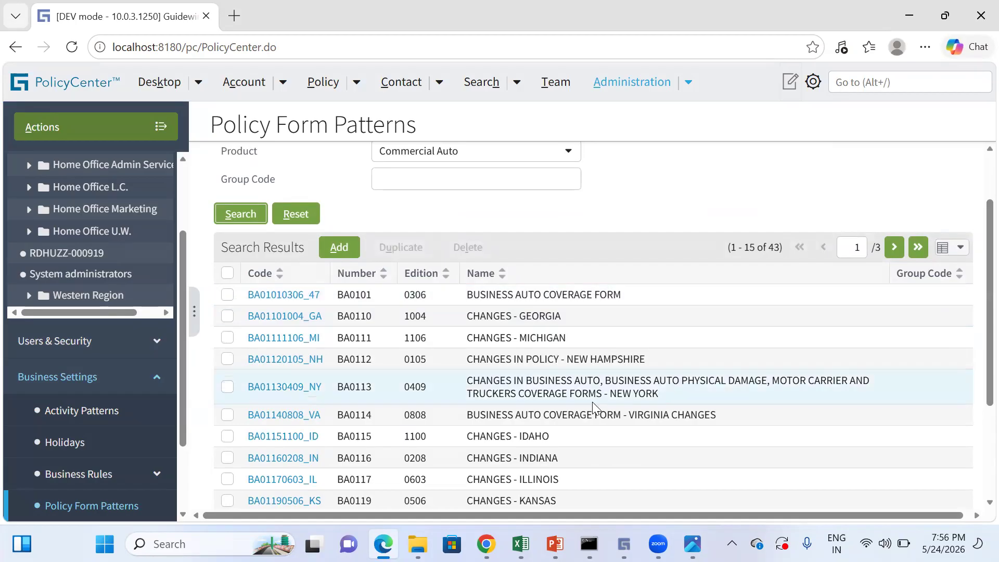
{"action": "scroll", "coordinate": [593, 406], "scroll_direction": "down", "scroll_amount": 3}
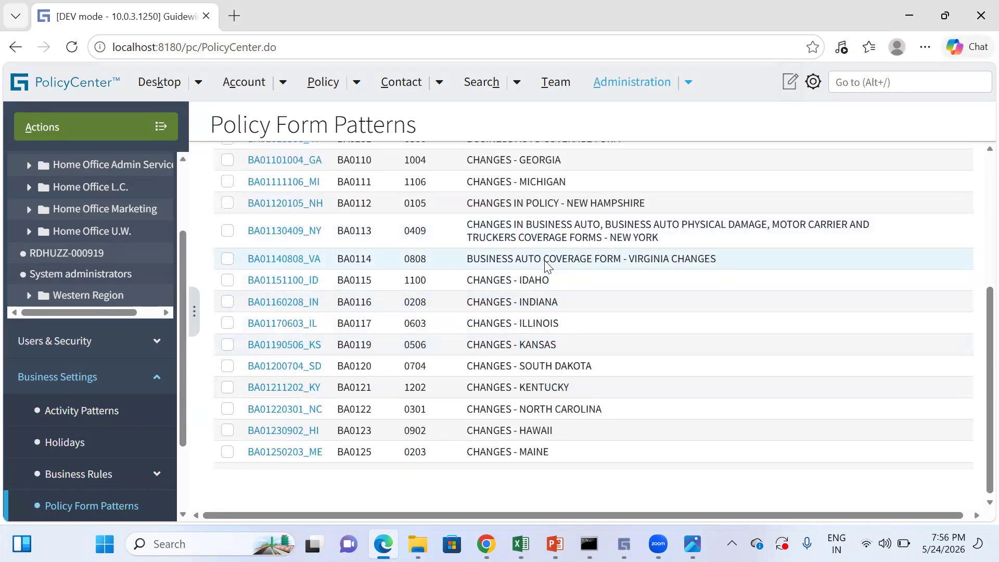
{"action": "scroll", "coordinate": [546, 261], "scroll_direction": "up", "scroll_amount": 3}
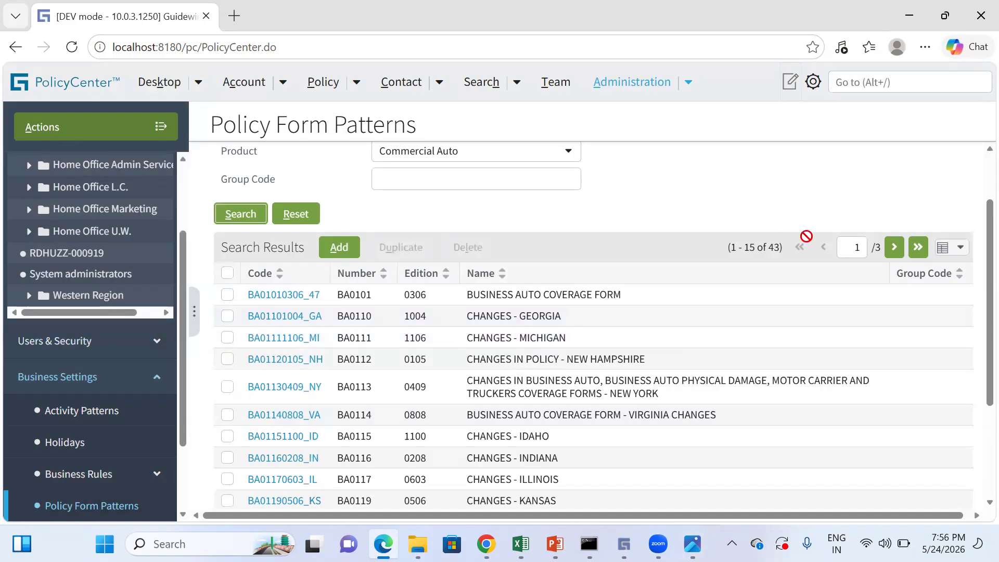
{"action": "left_click", "coordinate": [892, 250]}
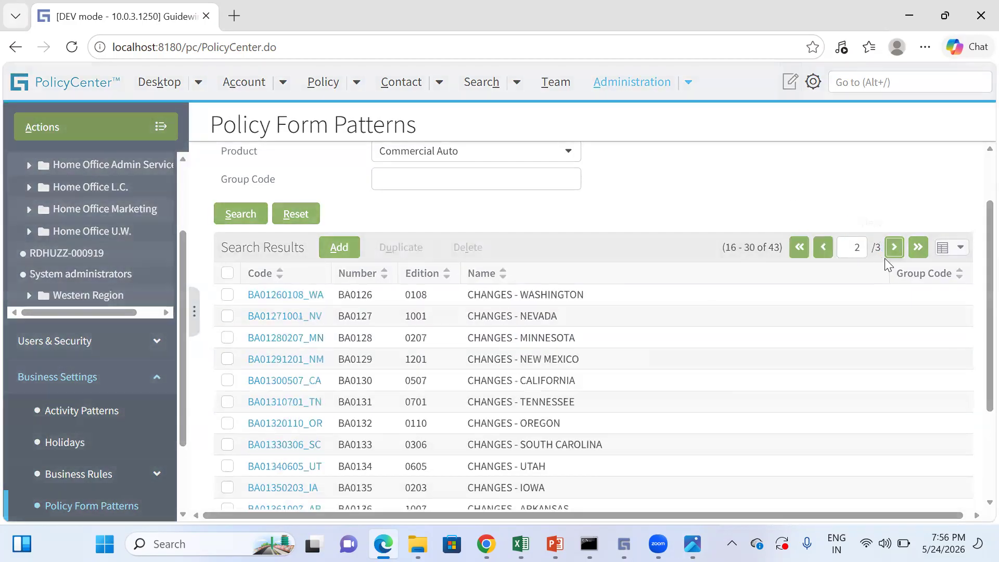
{"action": "left_click", "coordinate": [893, 249]}
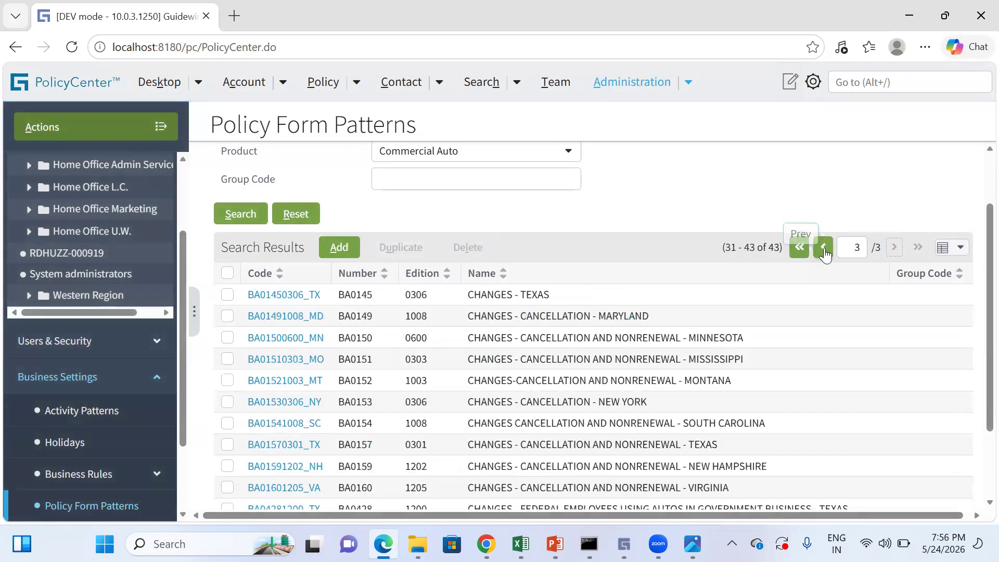
{"action": "left_click", "coordinate": [824, 249]}
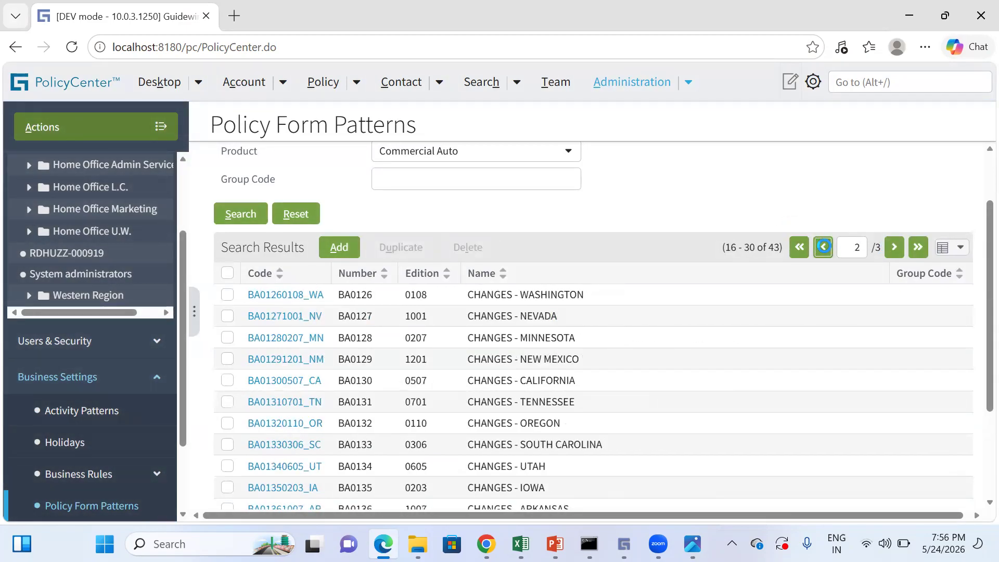
{"action": "left_click", "coordinate": [824, 247]}
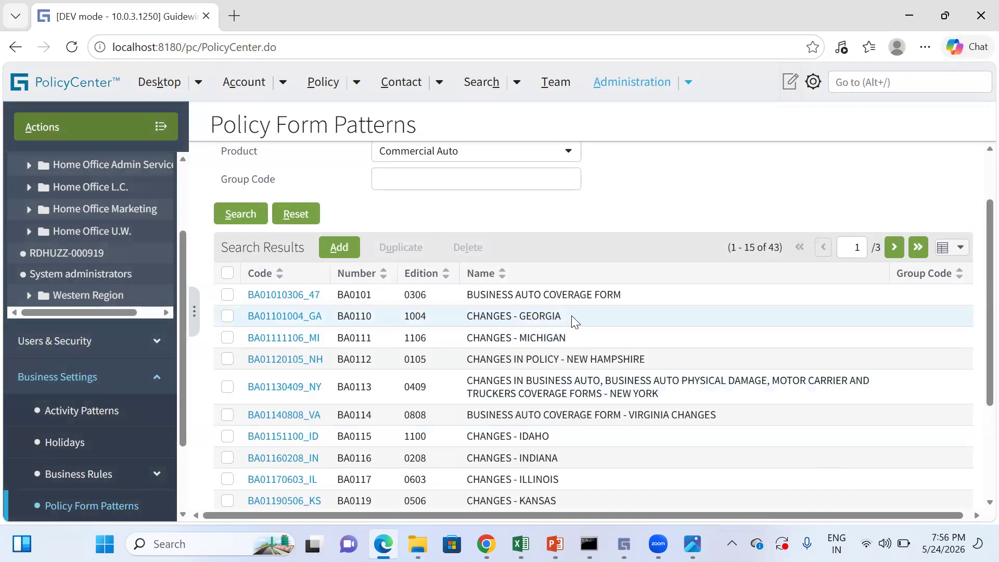
Open form pattern BA01010306_47, inspect its code, and return to the list of policy form patterns.
{"action": "left_click", "coordinate": [265, 293]}
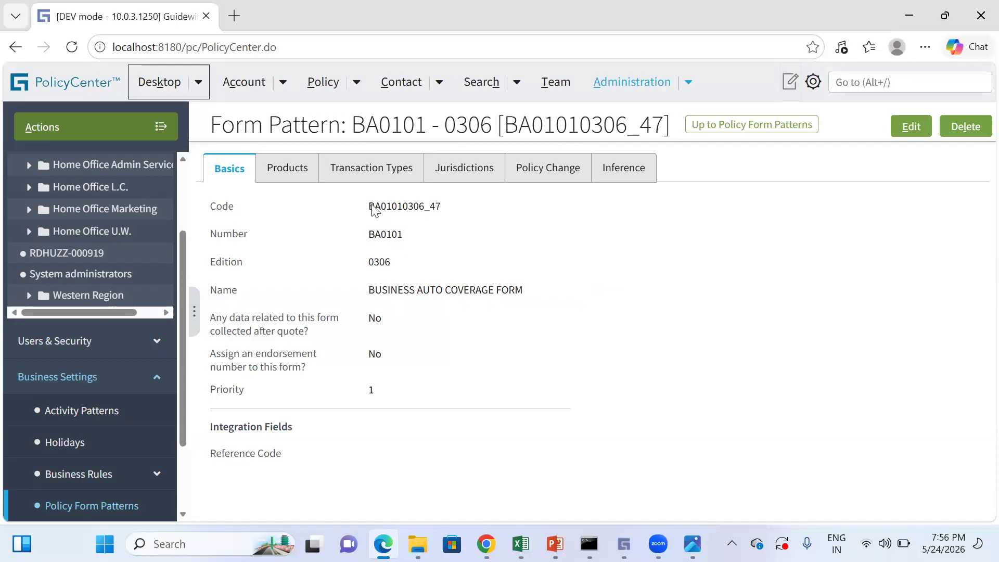
{"action": "left_click_drag", "start_coordinate": [370, 208], "coordinate": [437, 206]}
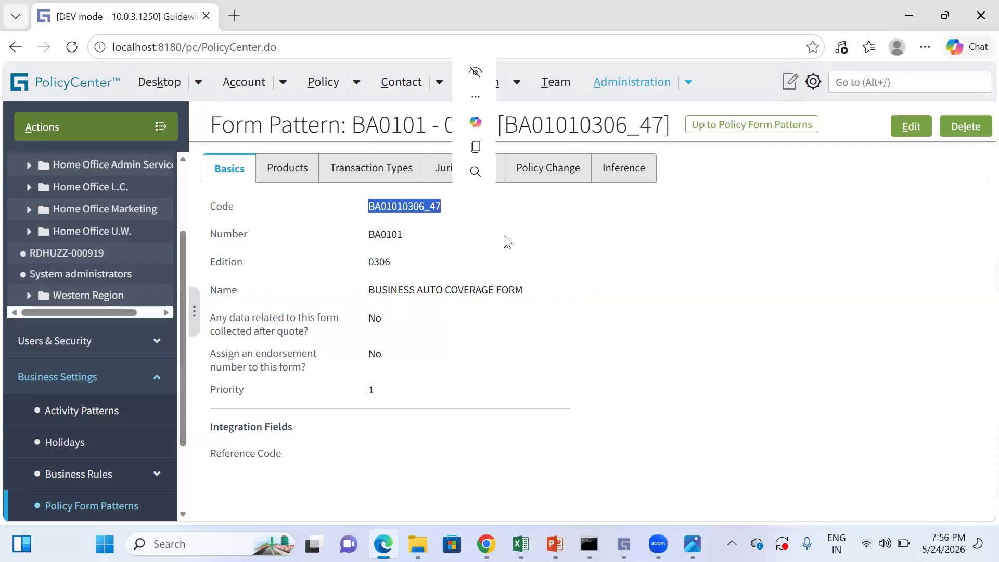
{"action": "left_click", "coordinate": [725, 124]}
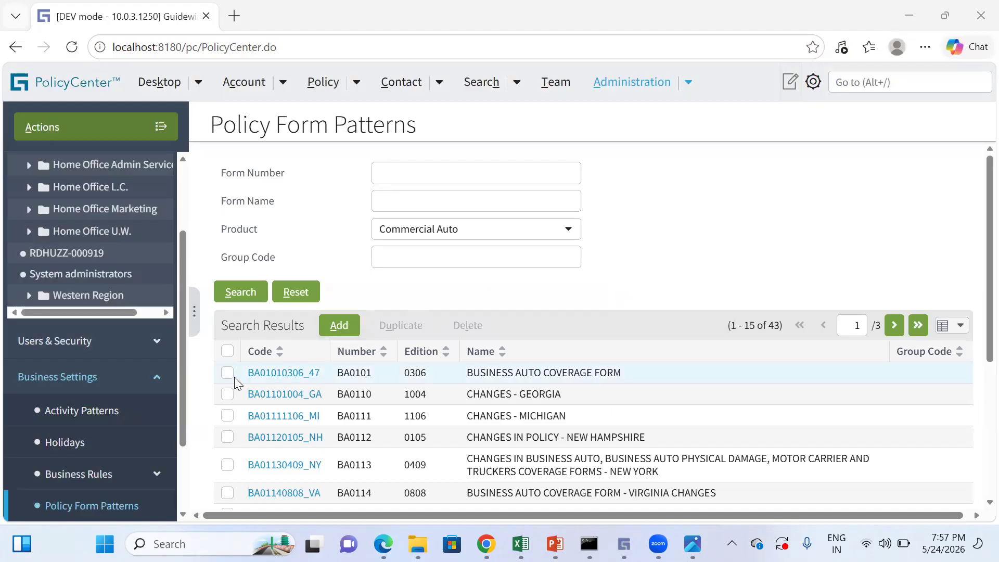
Reopen form pattern BA01010306_47 and examine its code, number, edition and name.
{"action": "left_click", "coordinate": [271, 373]}
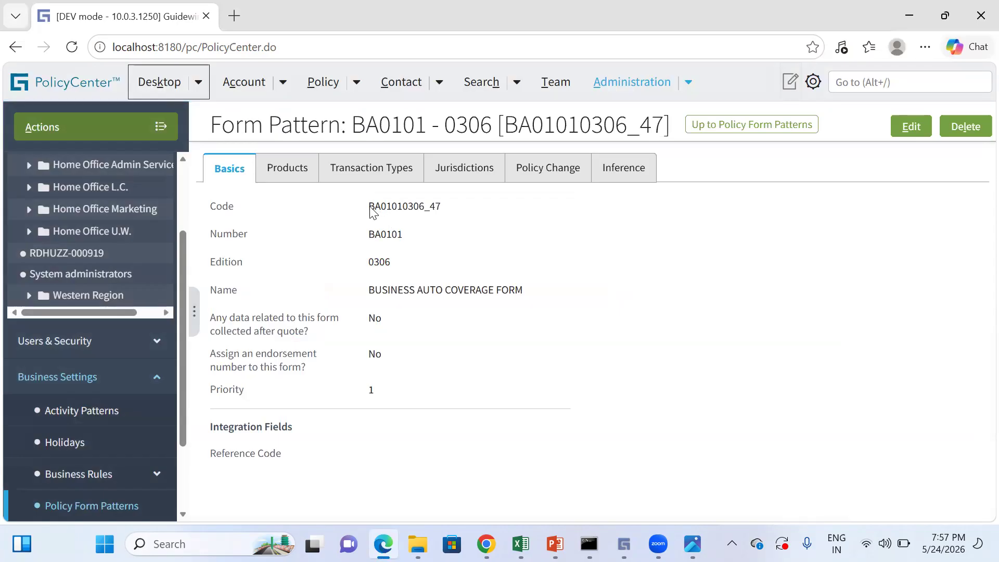
{"action": "left_click_drag", "start_coordinate": [371, 212], "coordinate": [447, 215]}
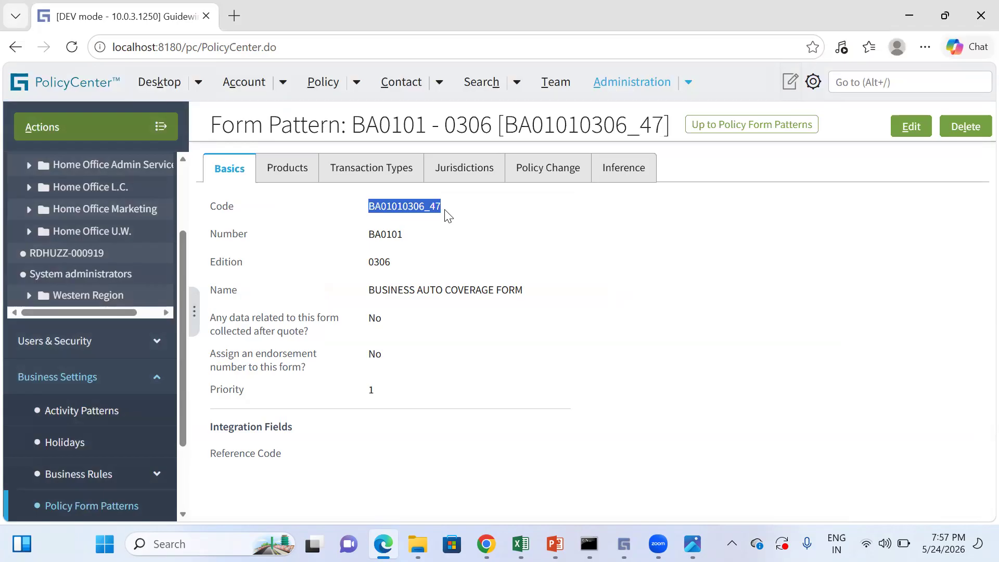
{"action": "left_click", "coordinate": [421, 225]}
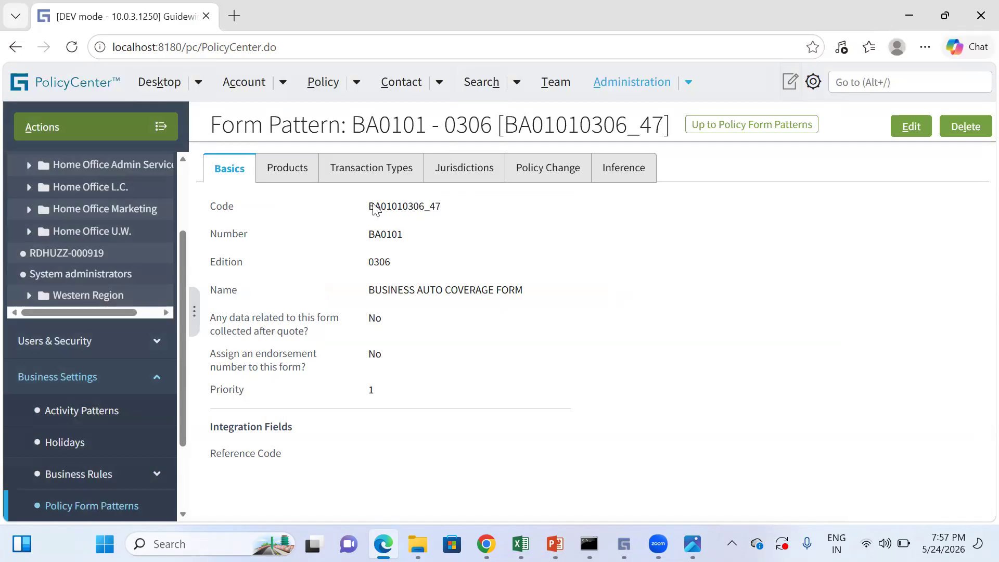
{"action": "double_click", "coordinate": [426, 207]}
{"action": "right_click", "coordinate": [442, 207]}
{"action": "left_click", "coordinate": [477, 230]}
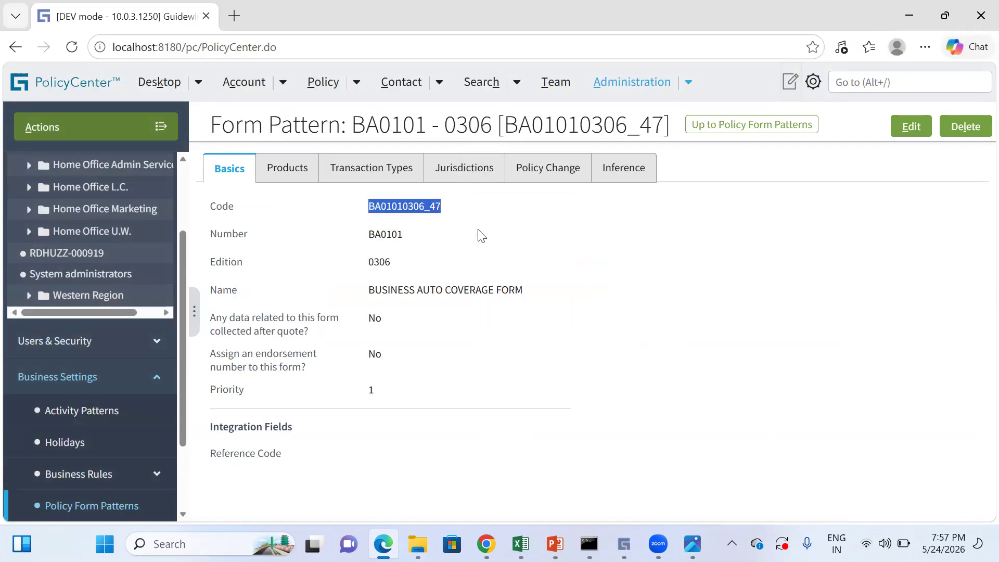
{"action": "left_click_drag", "start_coordinate": [369, 237], "coordinate": [406, 234]}
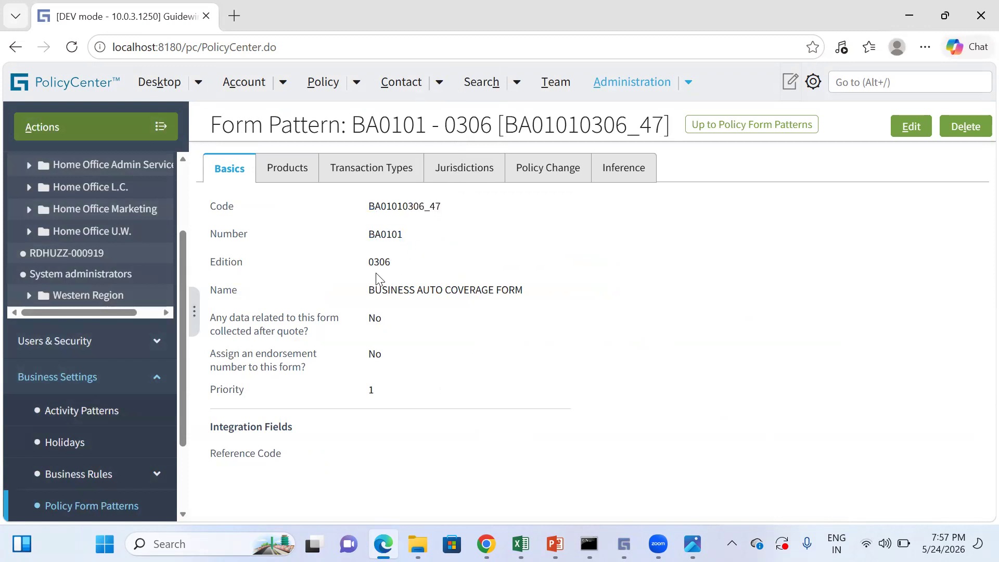
{"action": "left_click_drag", "start_coordinate": [368, 264], "coordinate": [397, 267]}
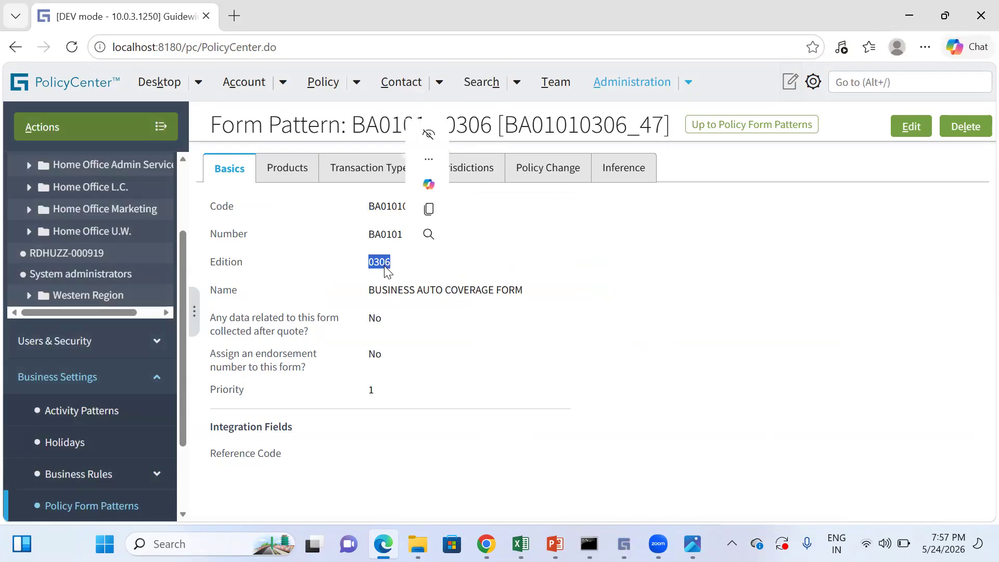
{"action": "left_click", "coordinate": [596, 257]}
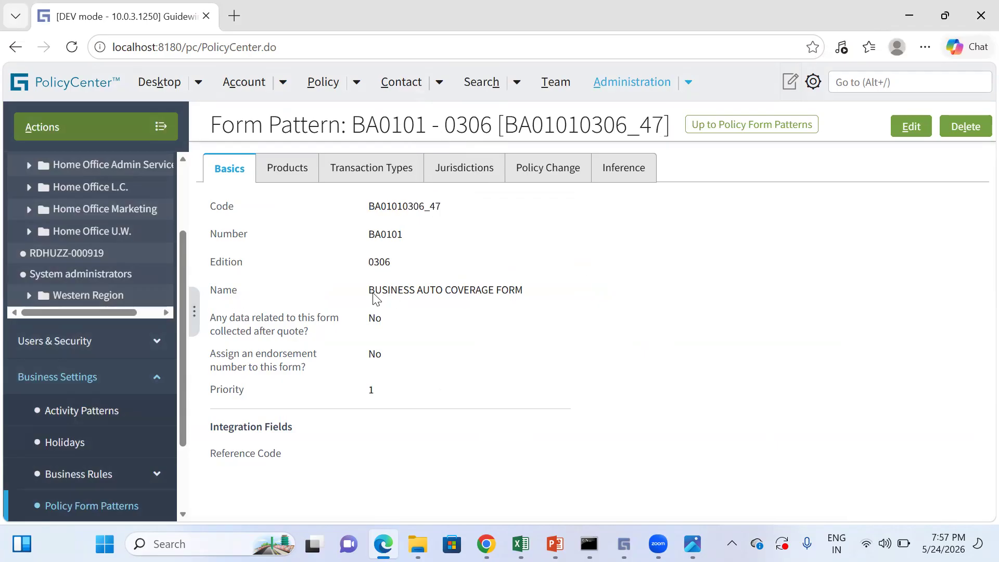
{"action": "left_click_drag", "start_coordinate": [369, 290], "coordinate": [524, 295]}
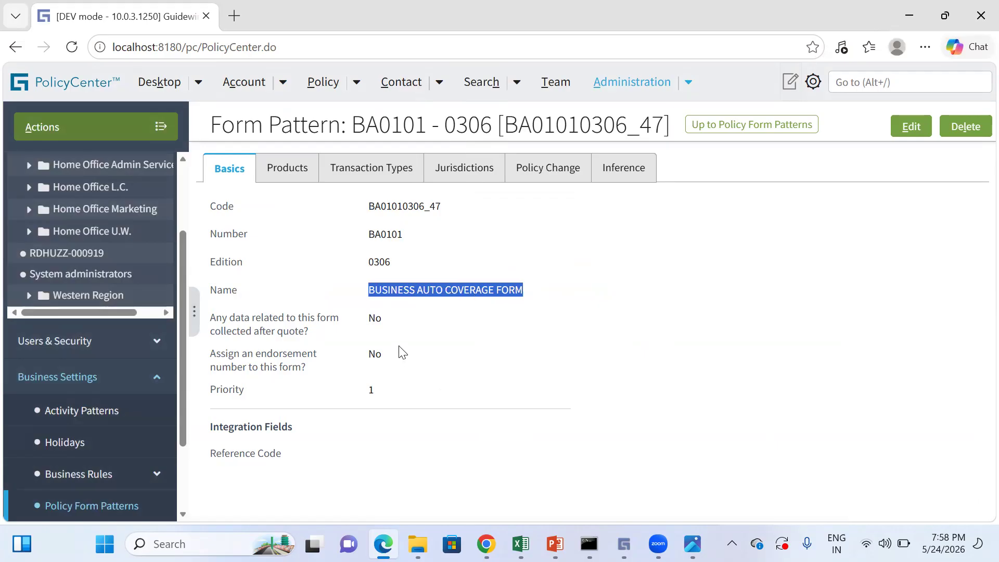
{"action": "left_click", "coordinate": [408, 327]}
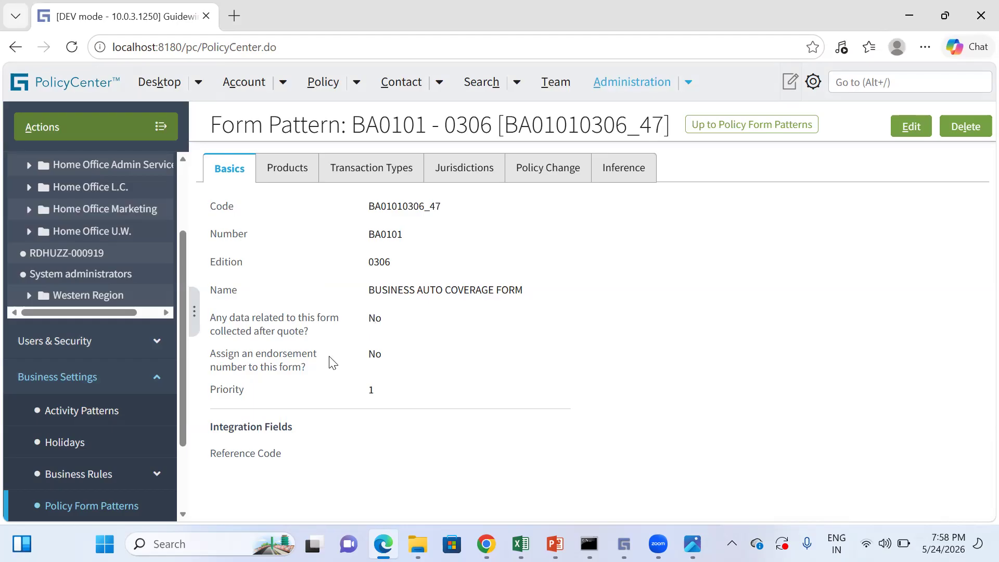
{"action": "mouse_move", "coordinate": [622, 539]}
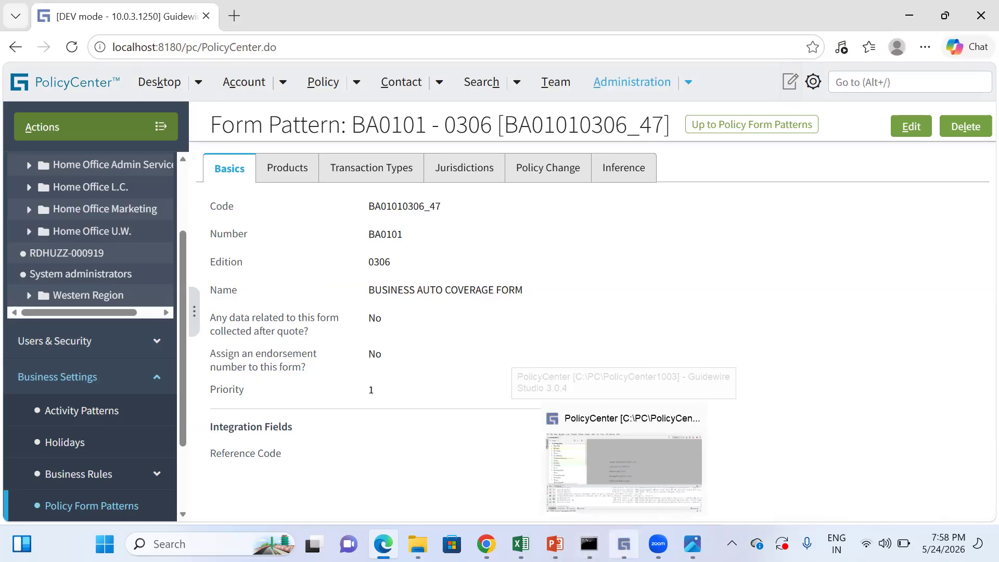
{"action": "left_click", "coordinate": [625, 468]}
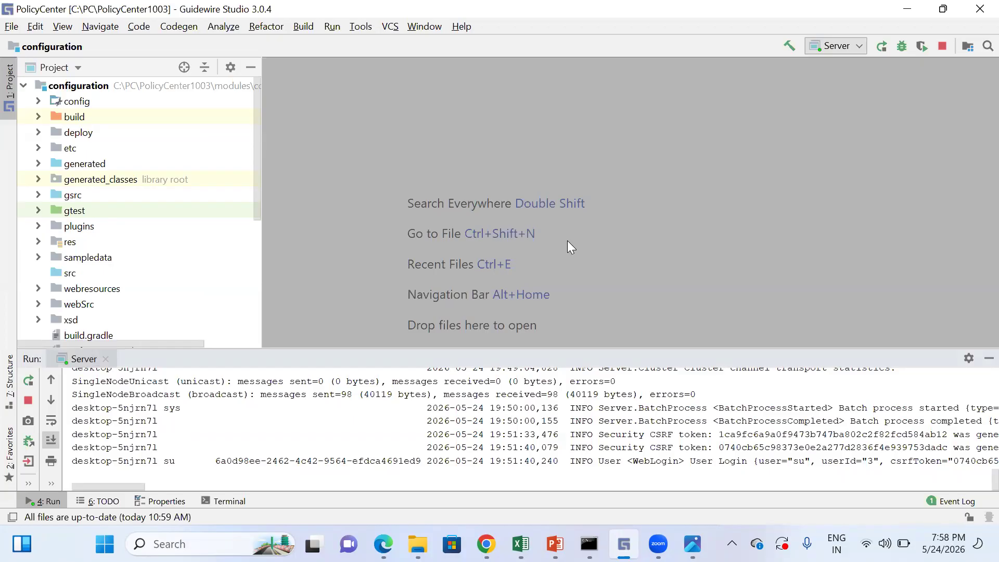
{"action": "key", "text": "ctrl+shift+n"}
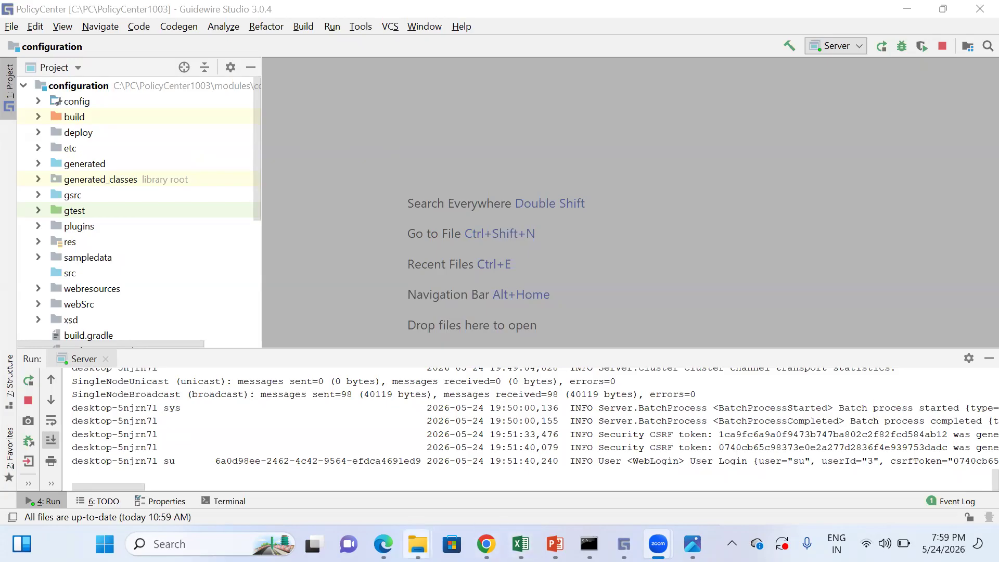
{"action": "left_click", "coordinate": [383, 543]}
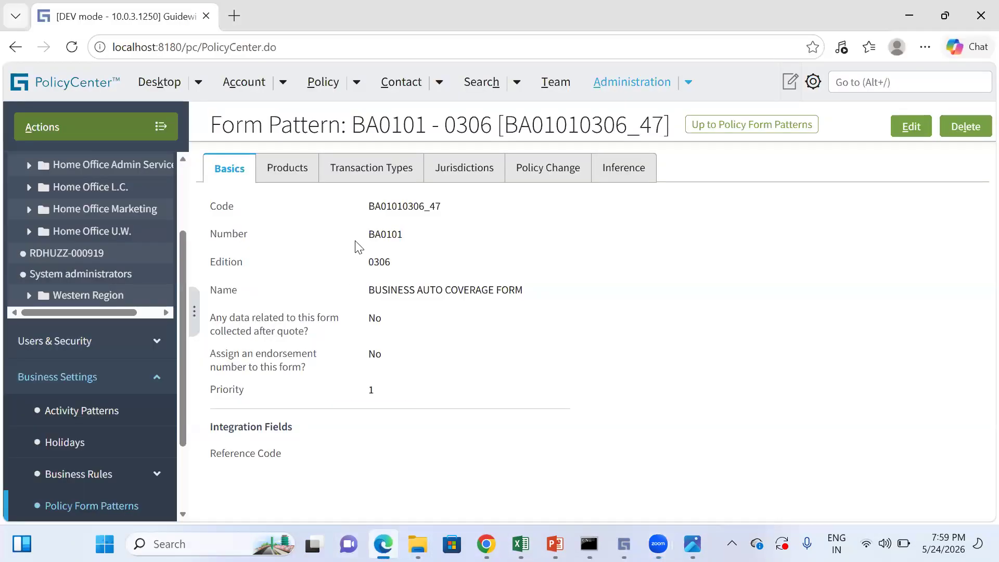
{"action": "key", "text": "alt+Tab"}
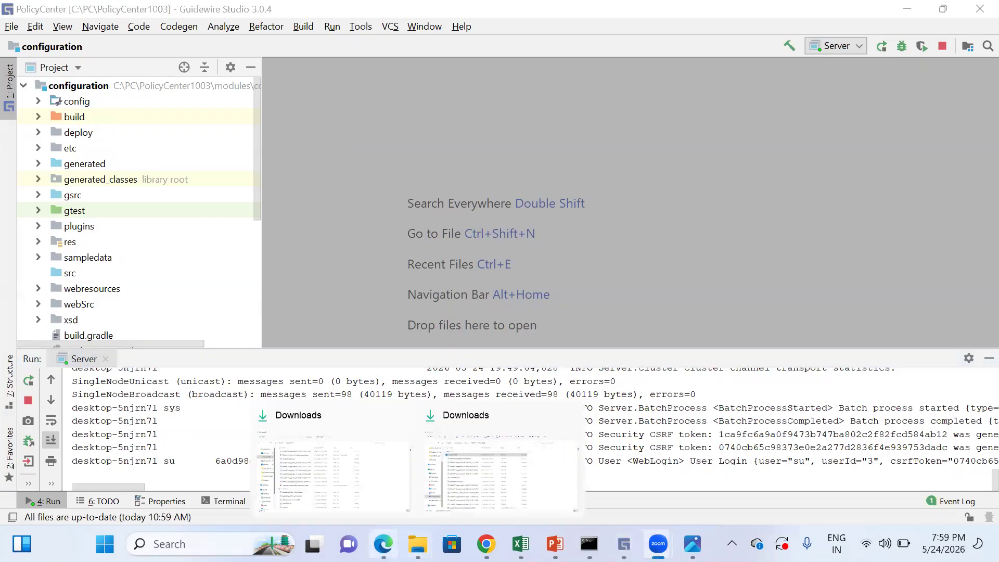
{"action": "mouse_move", "coordinate": [383, 544]}
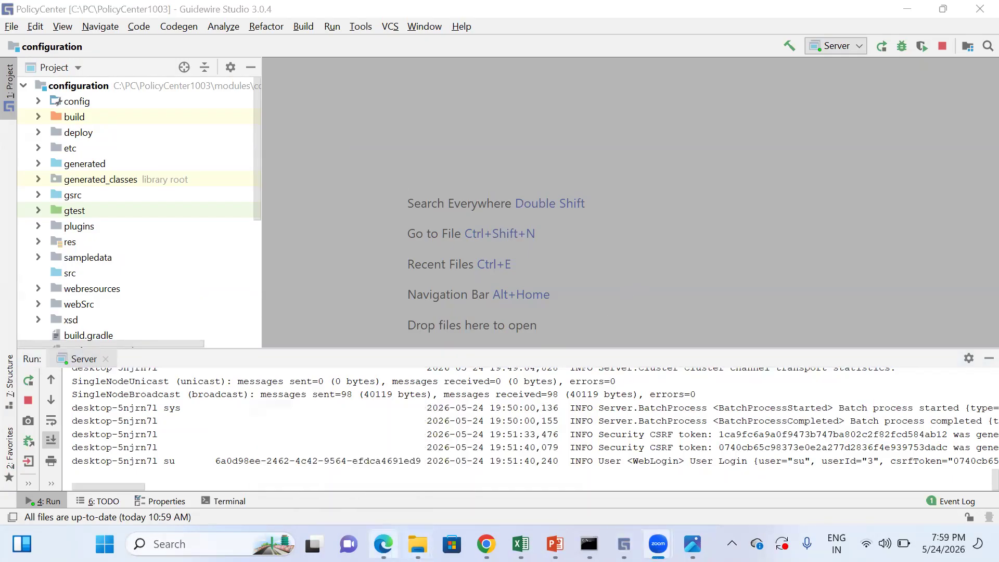
{"action": "left_click", "coordinate": [383, 545]}
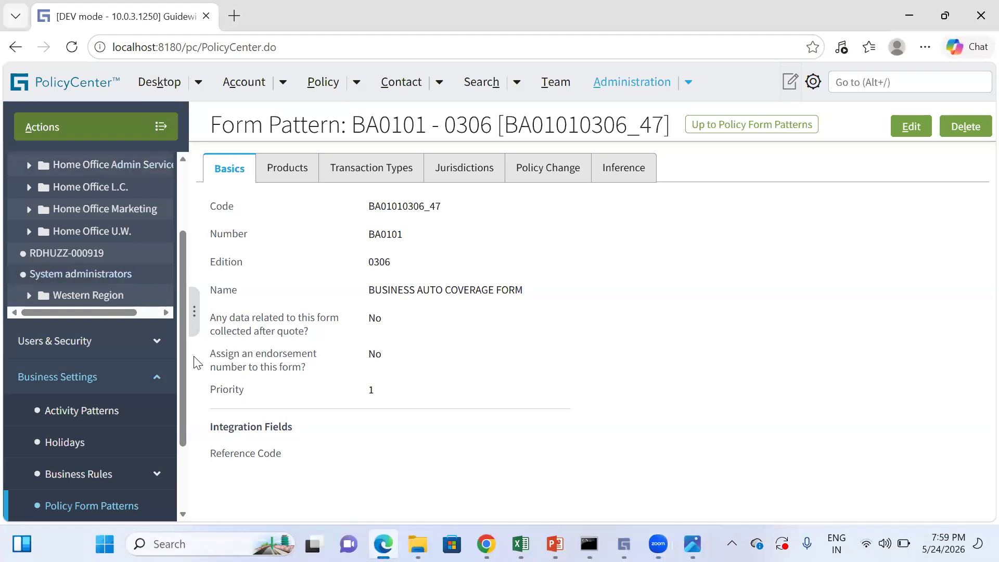
Examine the form pattern's settings for data collected after quote, endorsement numbering, priority and the integration reference code.
{"action": "double_click", "coordinate": [374, 318]}
{"action": "left_click", "coordinate": [441, 361]}
{"action": "double_click", "coordinate": [371, 354]}
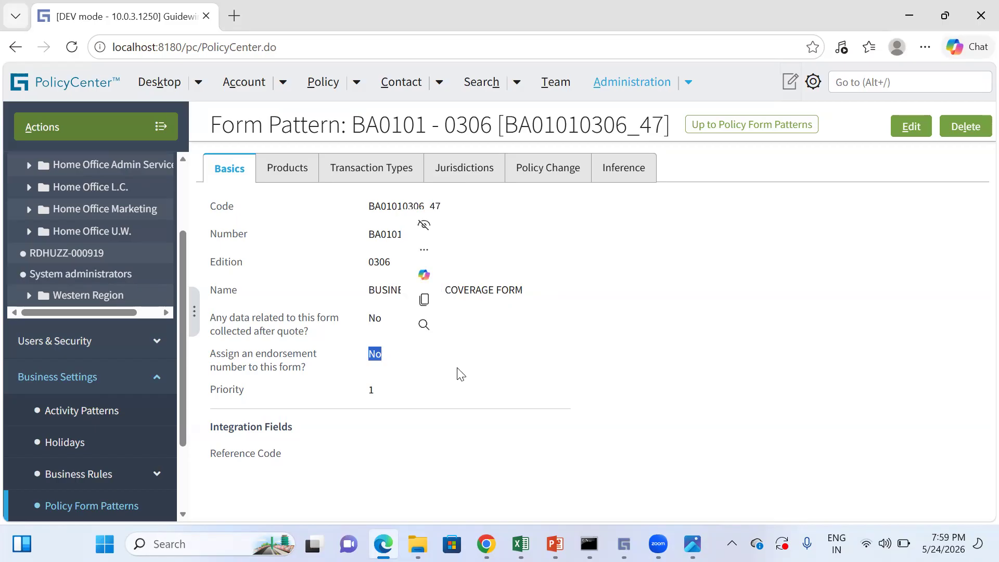
{"action": "left_click", "coordinate": [382, 375]}
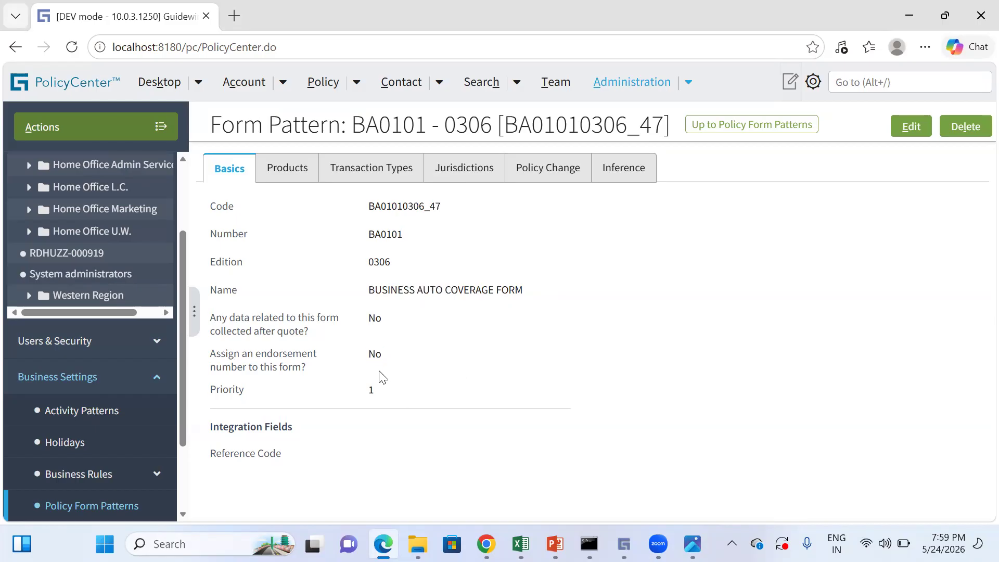
{"action": "double_click", "coordinate": [370, 356]}
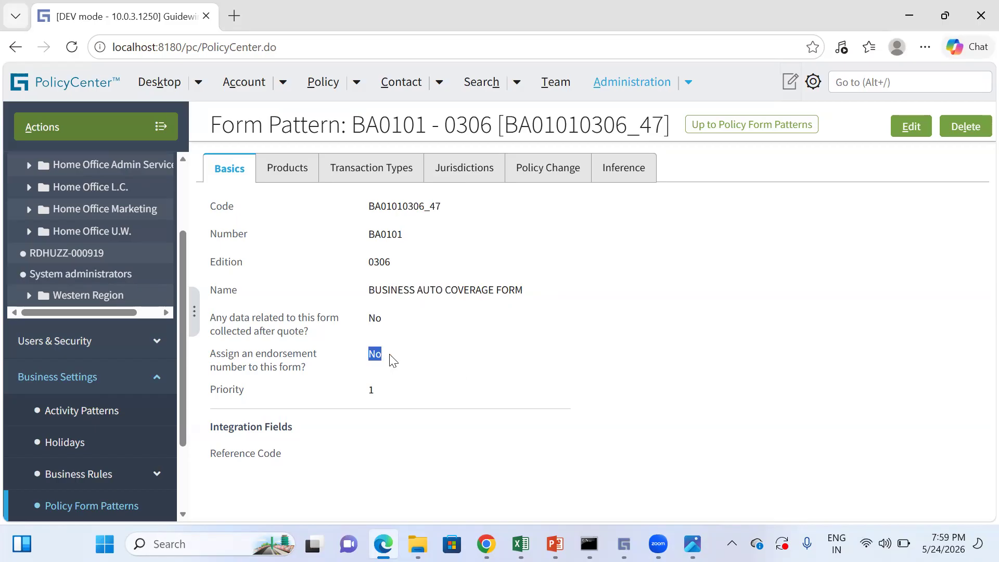
{"action": "double_click", "coordinate": [372, 391]}
{"action": "left_click_drag", "start_coordinate": [215, 454], "coordinate": [283, 462]}
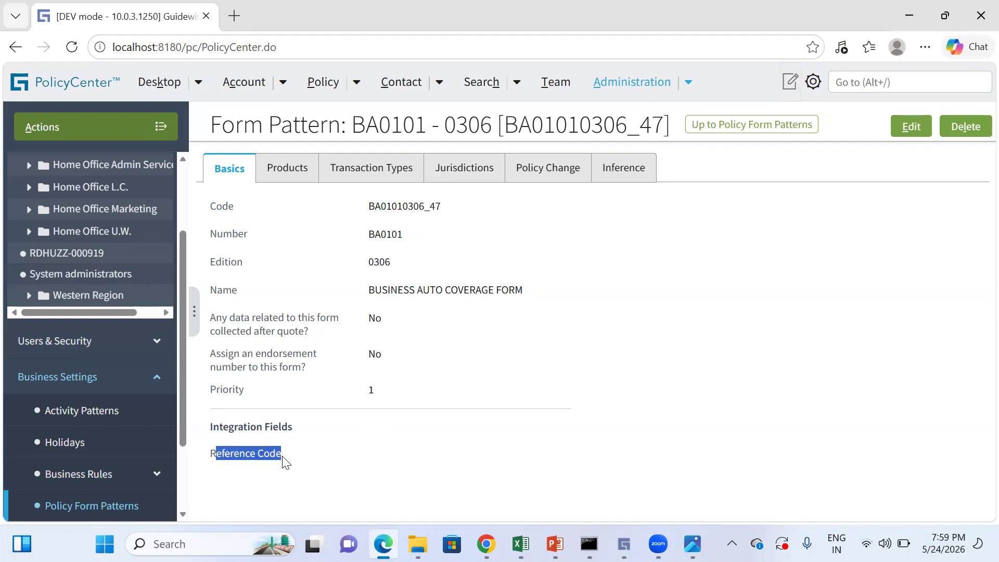
{"action": "left_click", "coordinate": [562, 356]}
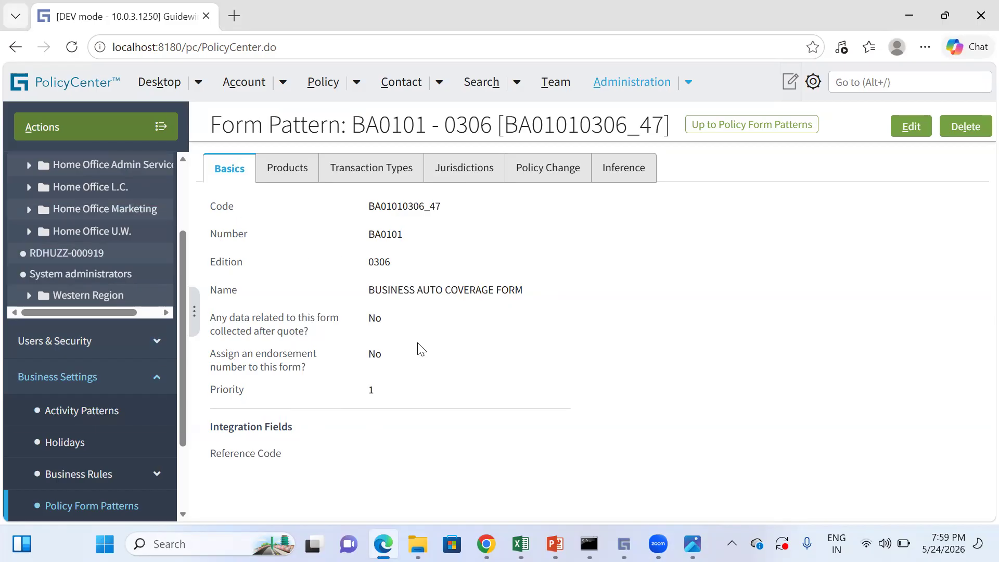
Review the form pattern's products, policy transaction types and jurisdiction availability, including the jurisdiction entry in the availability table.
{"action": "left_click", "coordinate": [302, 174]}
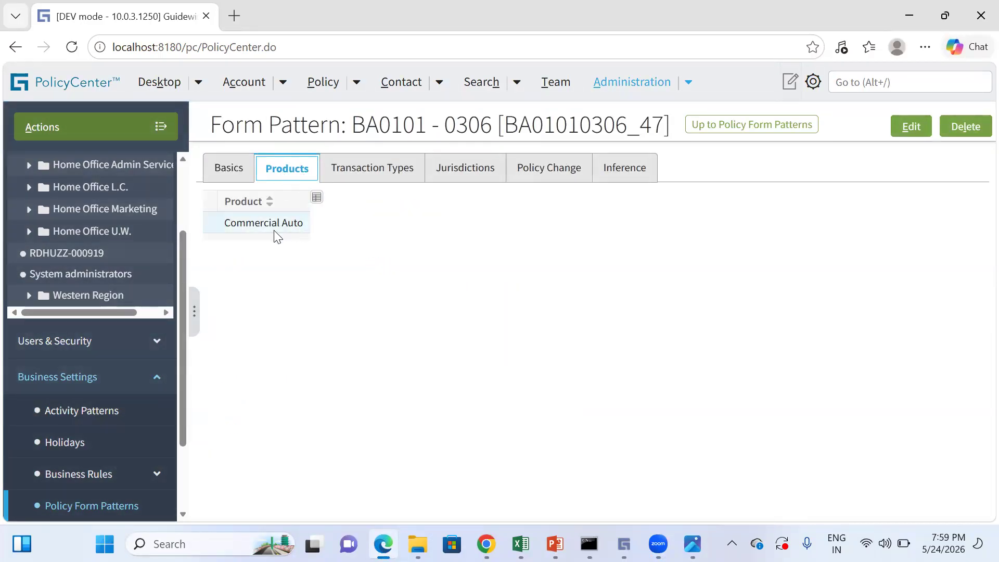
{"action": "left_click", "coordinate": [348, 174]}
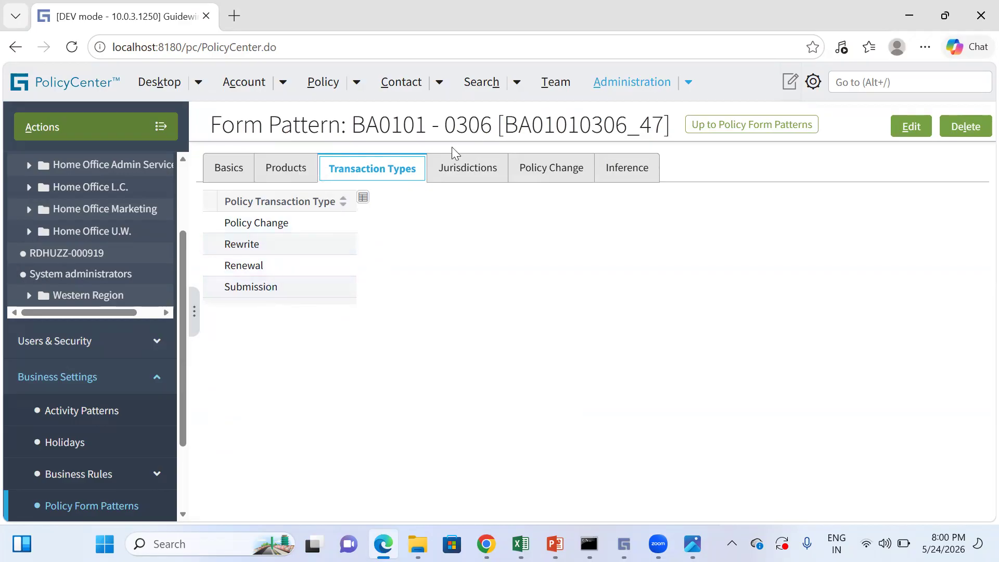
{"action": "left_click", "coordinate": [455, 166]}
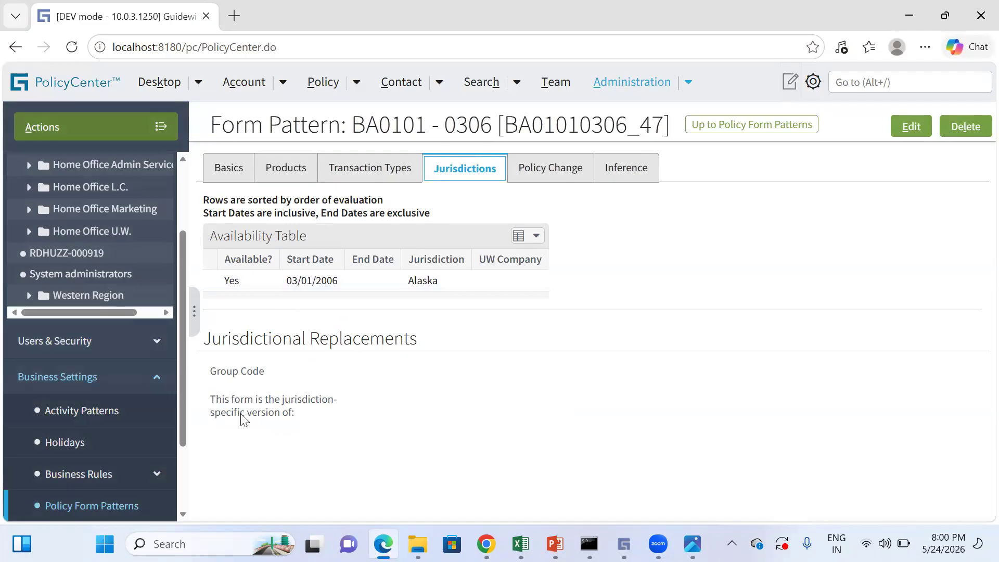
{"action": "left_click_drag", "start_coordinate": [407, 280], "coordinate": [440, 280]}
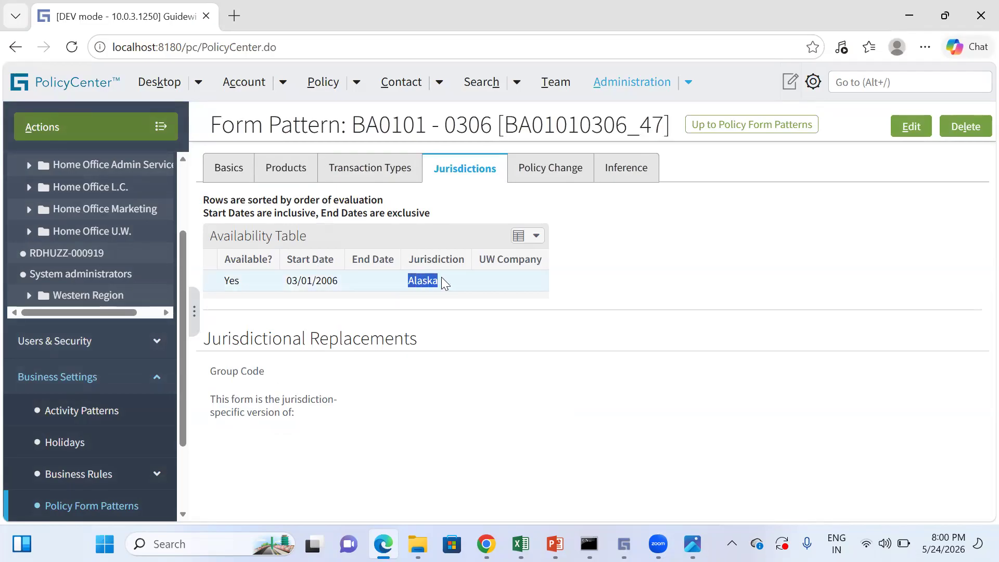
Examine the form pattern's jurisdiction entry and its policy change behavior, including the invalidation and replacement settings.
{"action": "left_click", "coordinate": [446, 404]}
{"action": "left_click_drag", "start_coordinate": [406, 279], "coordinate": [437, 277]}
{"action": "left_click", "coordinate": [433, 389]}
{"action": "left_click", "coordinate": [547, 168]}
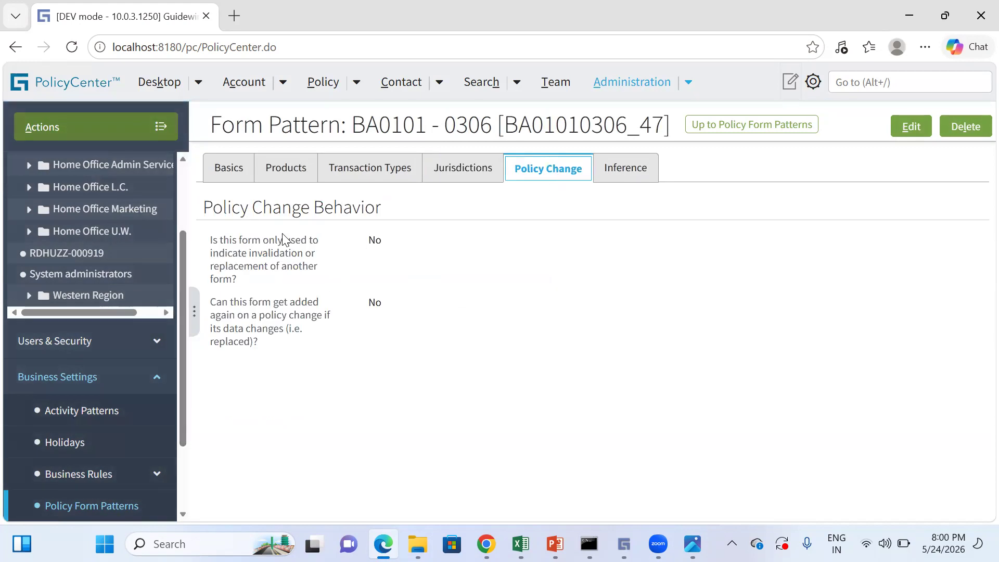
{"action": "left_click", "coordinate": [227, 168]}
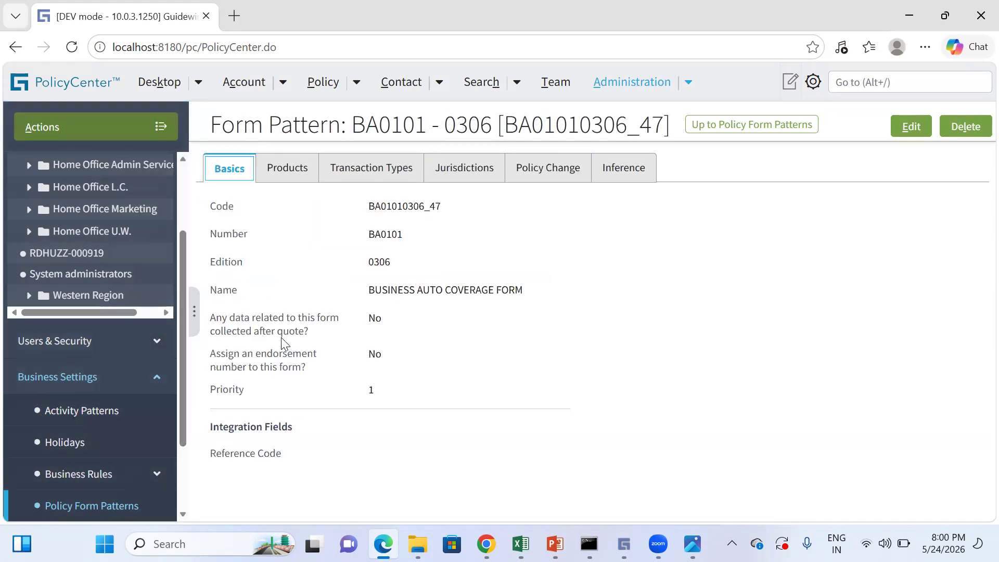
{"action": "left_click", "coordinate": [545, 167]}
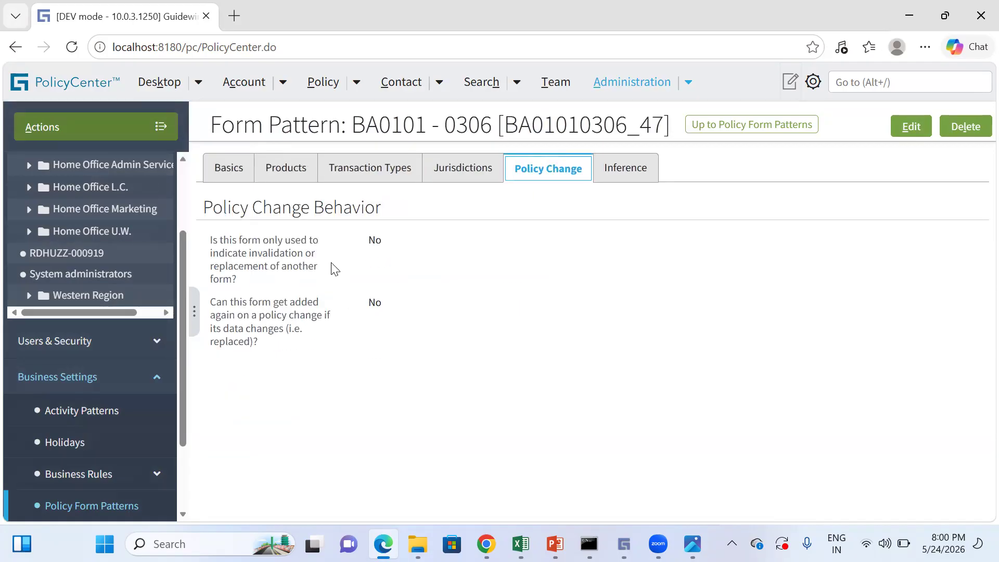
Examine the form pattern's inference settings and compare them with the form pattern composition diagram in the image viewer.
{"action": "left_click", "coordinate": [626, 172]}
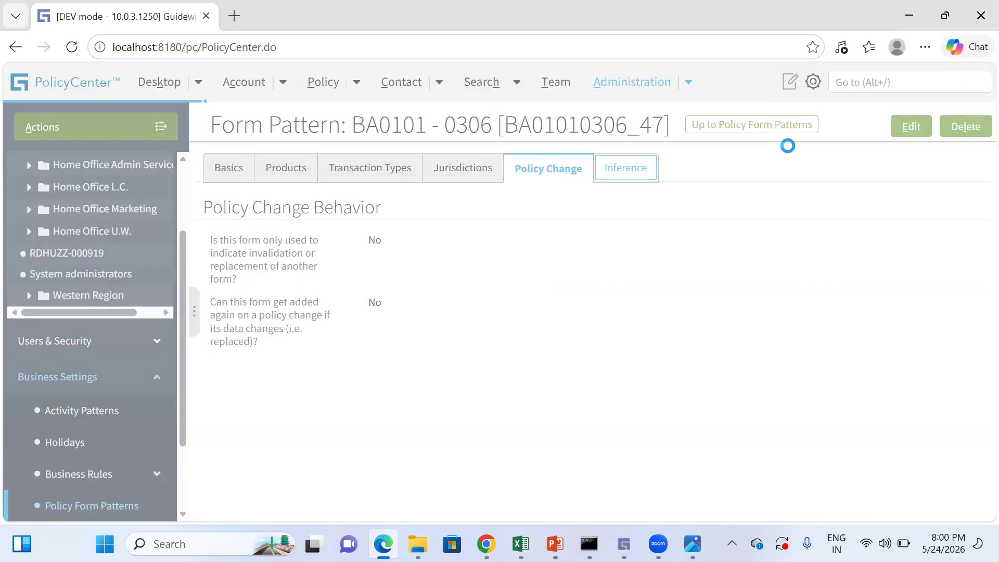
{"action": "left_click", "coordinate": [693, 544]}
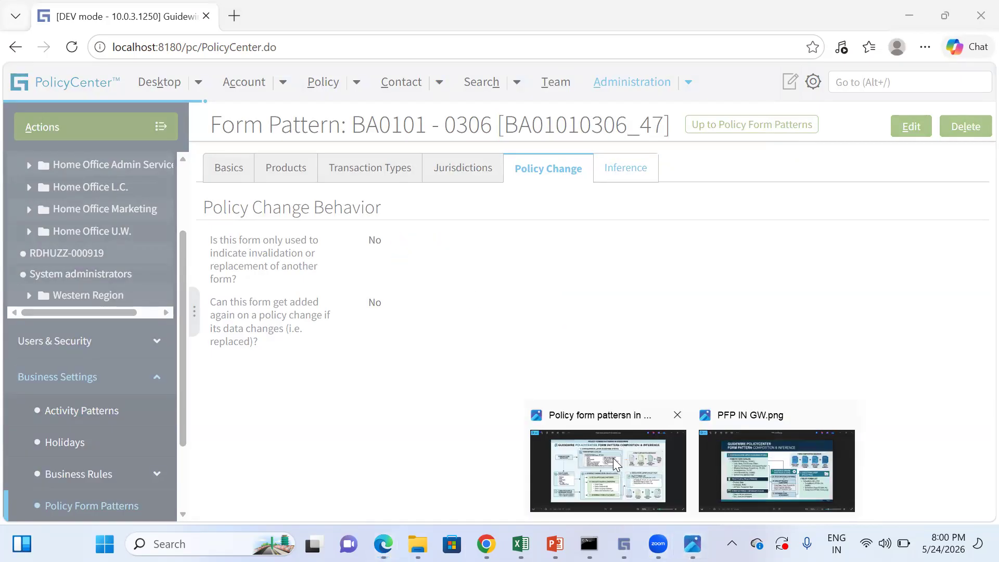
{"action": "left_click", "coordinate": [613, 464]}
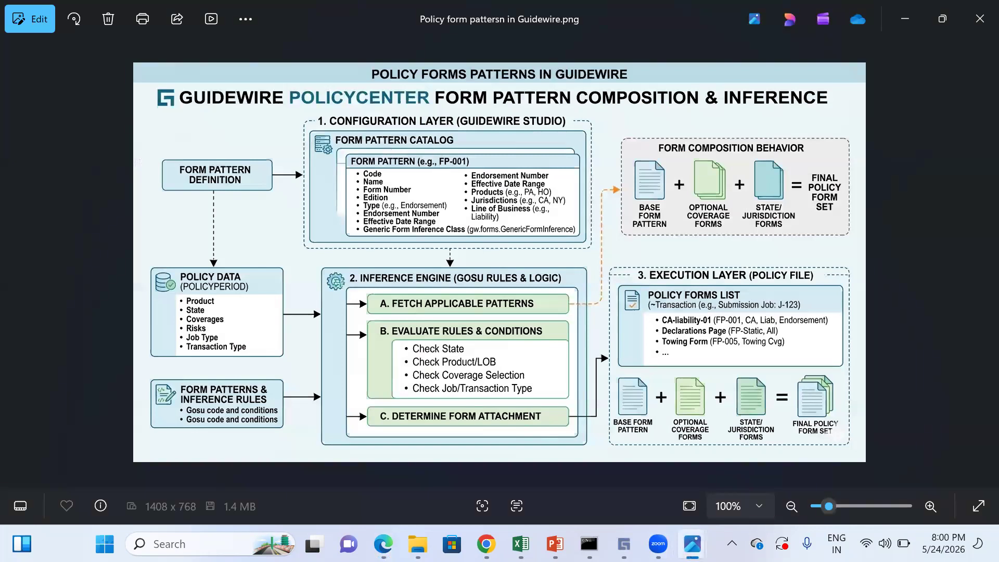
{"action": "left_click", "coordinate": [384, 544]}
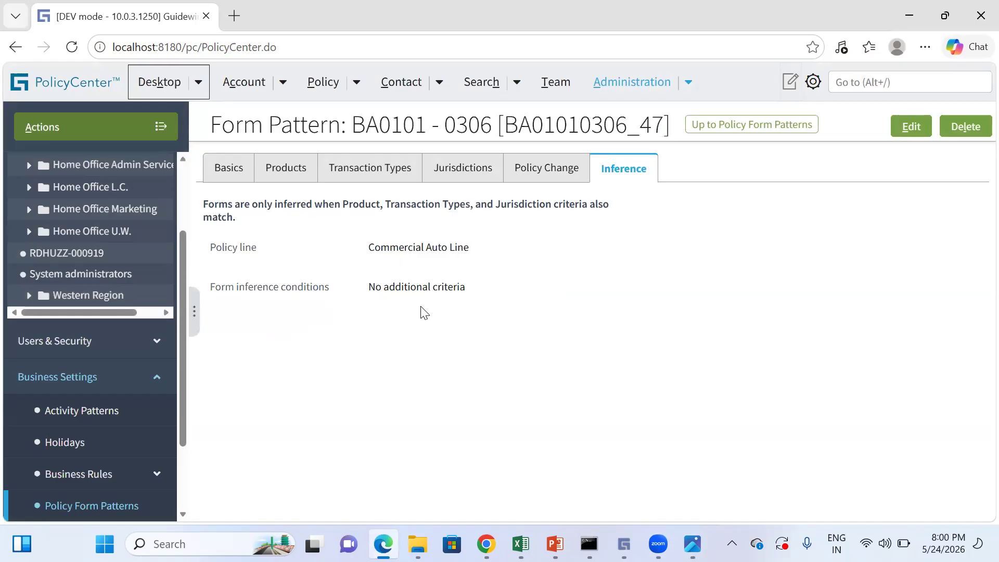
{"action": "left_click", "coordinate": [227, 176]}
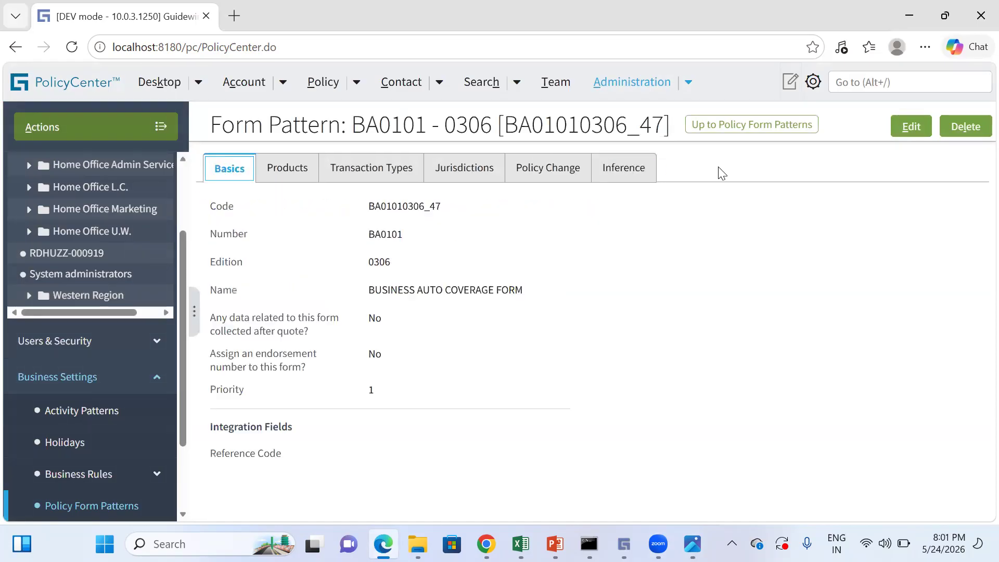
Return to the list of policy form patterns and open the Lopuio Logistics account summary.
{"action": "left_click", "coordinate": [751, 127]}
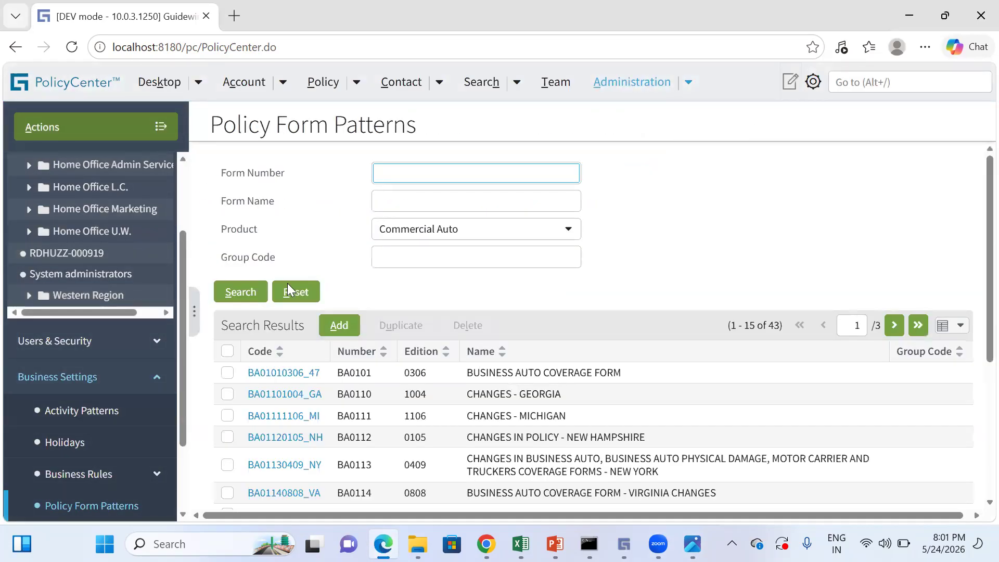
{"action": "left_click", "coordinate": [284, 88]}
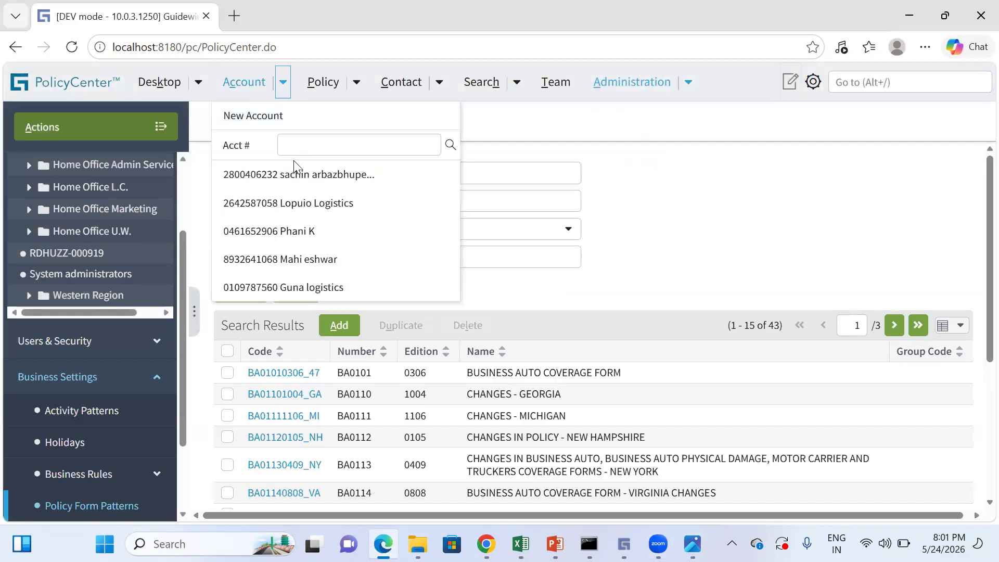
{"action": "left_click", "coordinate": [329, 206]}
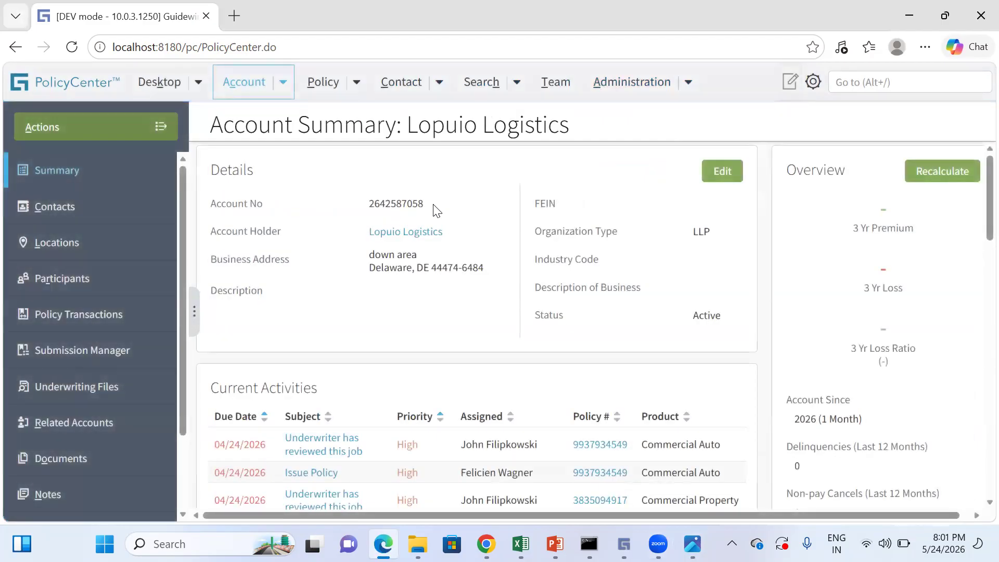
{"action": "left_click", "coordinate": [285, 84]}
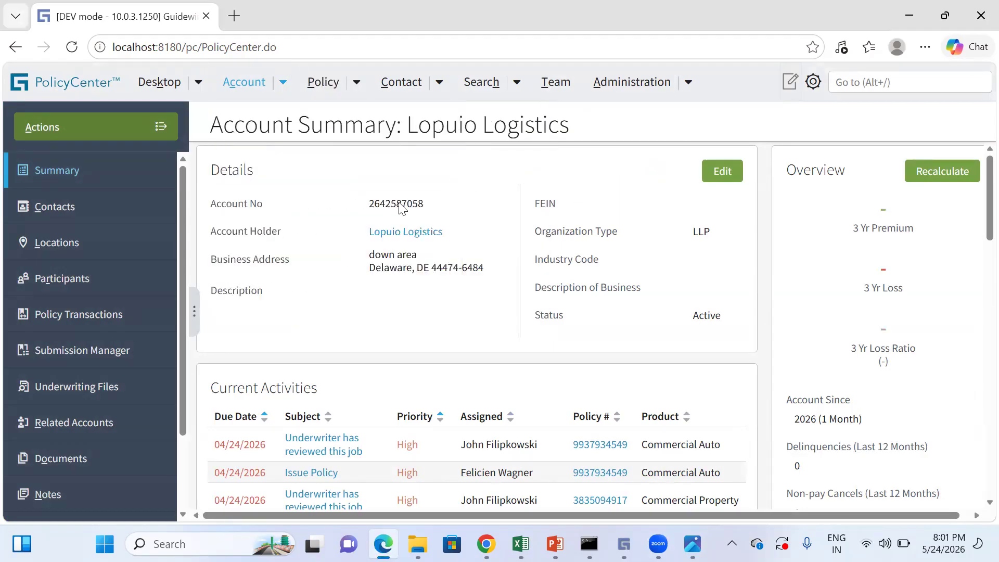
Start a new submission using the account number copied from the Lopuio Logistics account summary.
{"action": "double_click", "coordinate": [400, 204]}
{"action": "right_click", "coordinate": [428, 205]}
{"action": "left_click", "coordinate": [448, 216]}
{"action": "left_click", "coordinate": [357, 82]}
{"action": "left_click", "coordinate": [347, 116]}
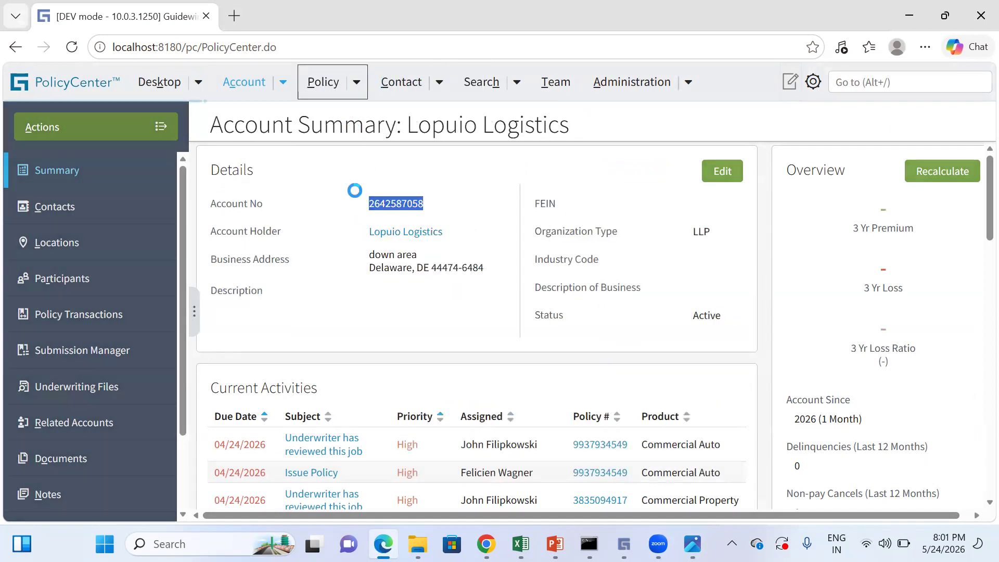
{"action": "key", "text": "ctrl+v"}
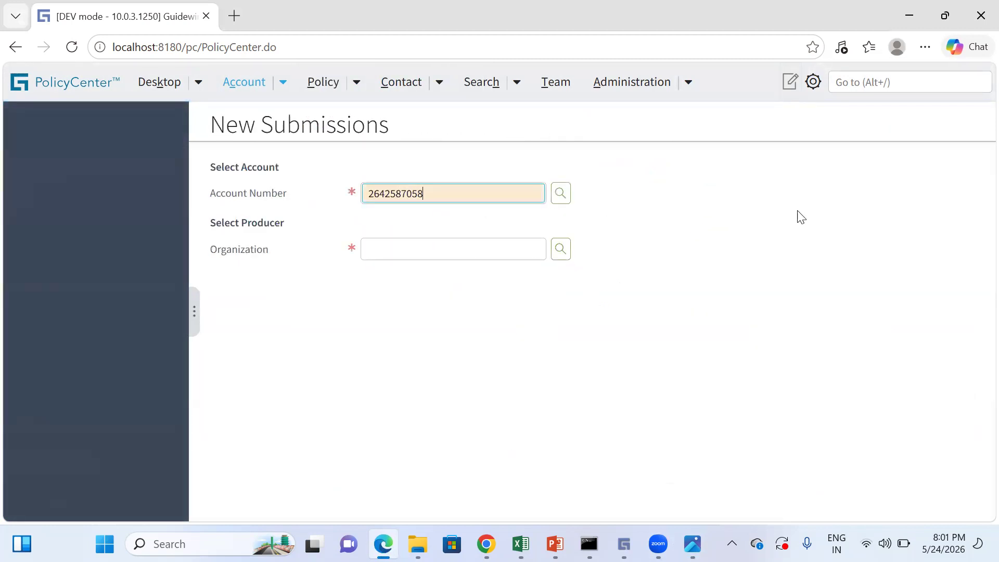
Search for organizations of type Agency and select Commercial insurers as the submission's producer organization.
{"action": "left_click", "coordinate": [796, 214]}
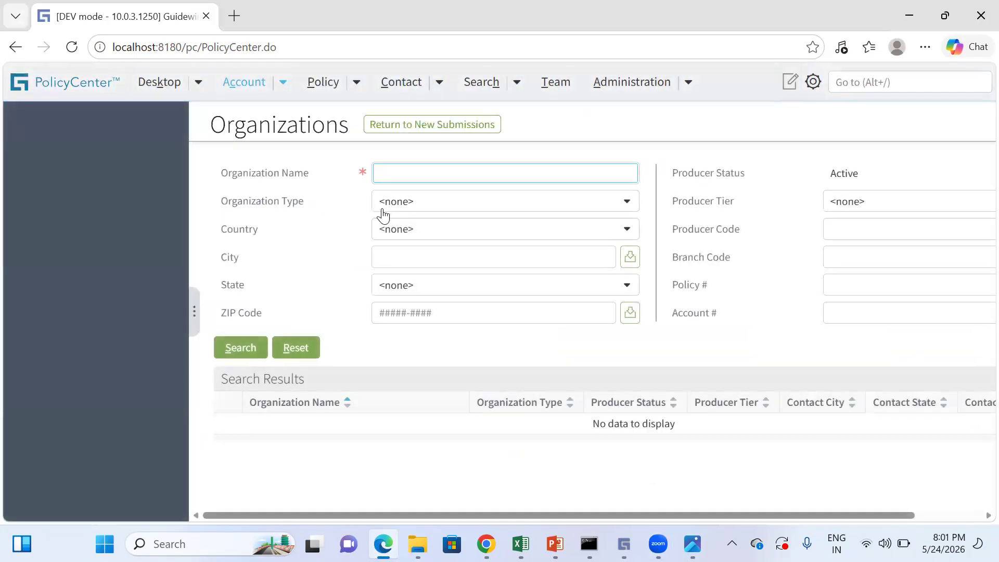
{"action": "left_click", "coordinate": [379, 207]}
{"action": "left_click", "coordinate": [379, 244]}
{"action": "left_click", "coordinate": [241, 358]}
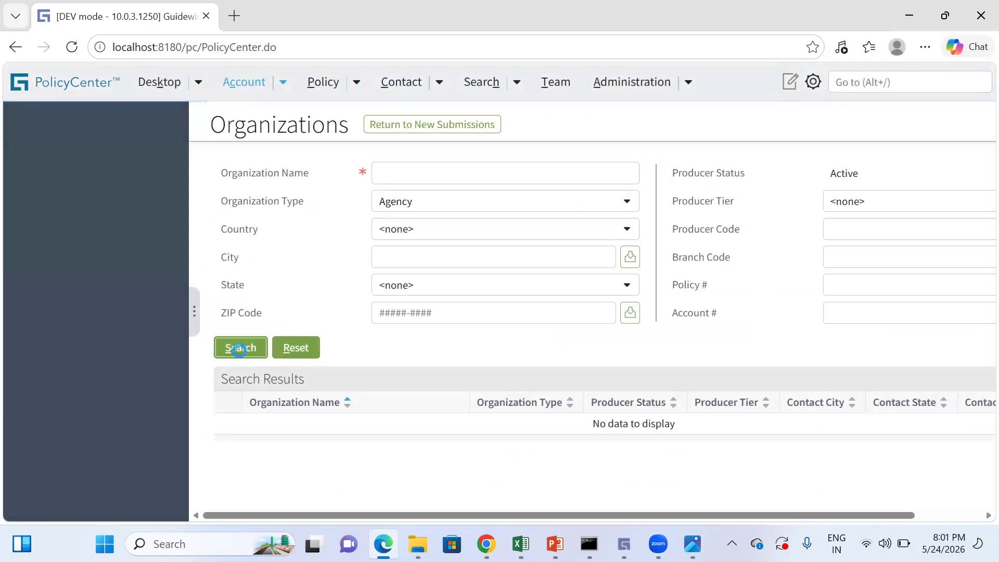
{"action": "scroll", "coordinate": [281, 359], "scroll_direction": "down", "scroll_amount": 5}
{"action": "scroll", "coordinate": [295, 363], "scroll_direction": "down", "scroll_amount": 1}
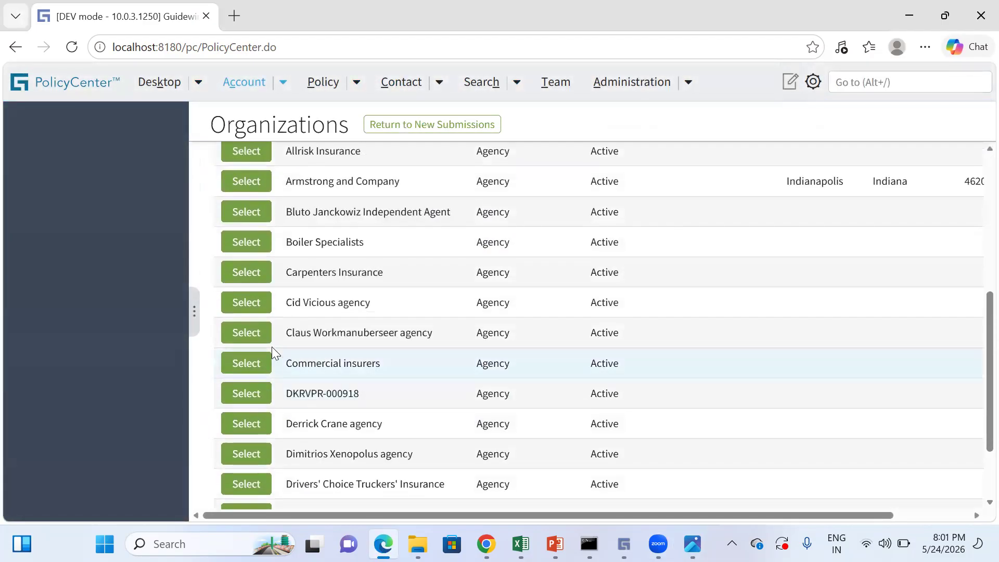
{"action": "left_click", "coordinate": [253, 366]}
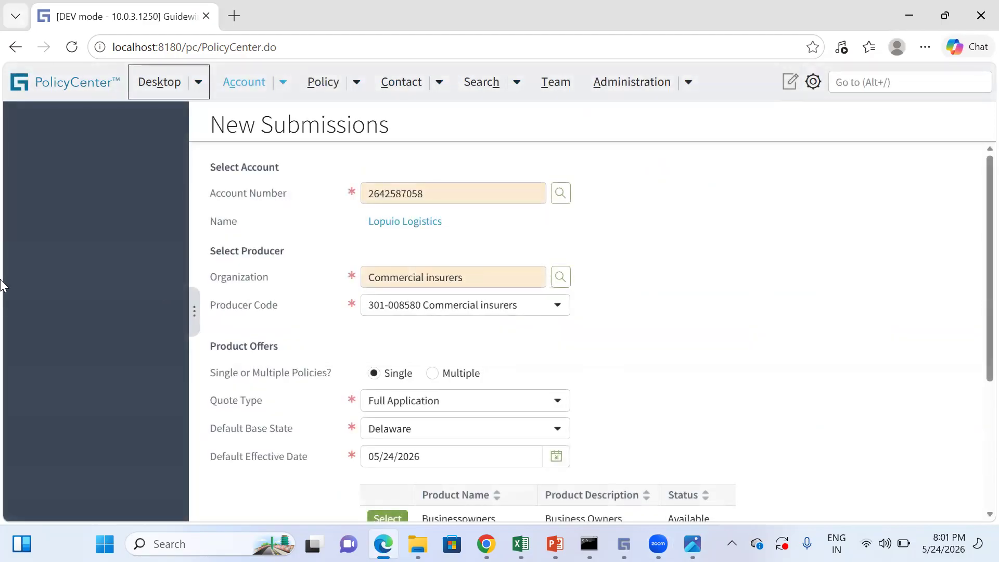
Try the Quick Quote quote type for the new submission and restore Full Application.
{"action": "scroll", "coordinate": [713, 283], "scroll_direction": "down", "scroll_amount": 1}
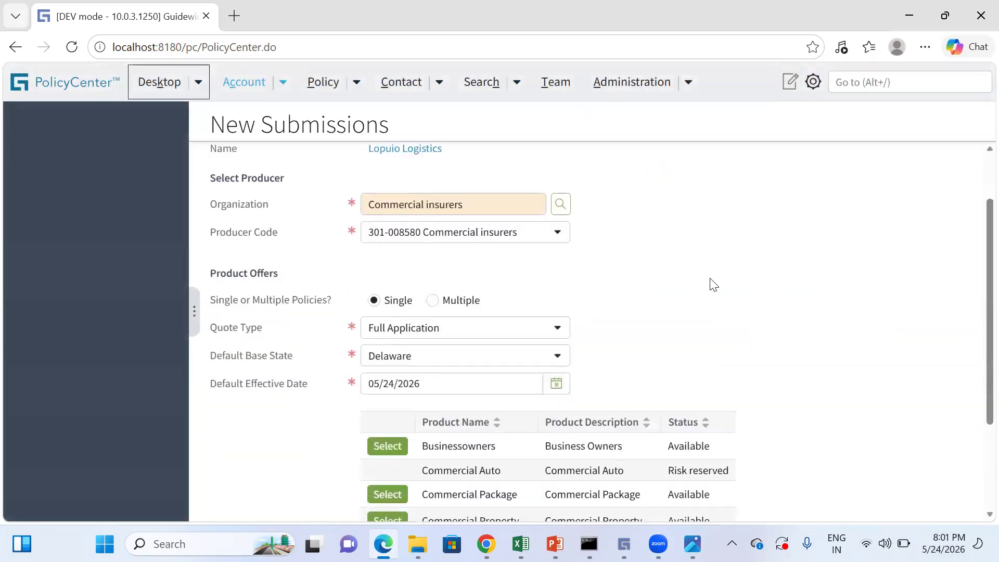
{"action": "left_click", "coordinate": [558, 327]}
{"action": "left_click", "coordinate": [448, 362]}
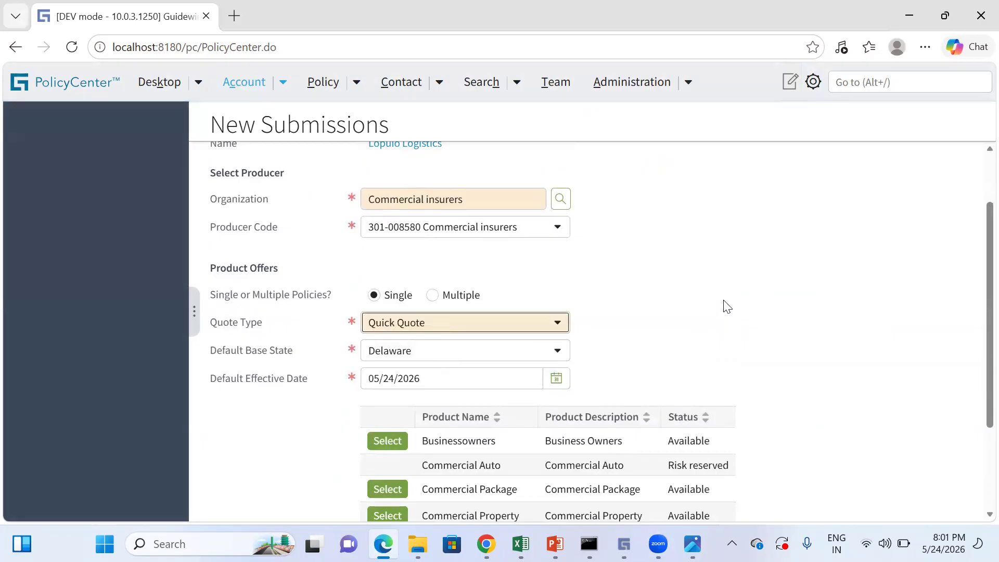
{"action": "left_click", "coordinate": [557, 324]}
{"action": "left_click", "coordinate": [450, 352]}
Review the availability status of the products offered for the new submission, along with its producer selection.
{"action": "scroll", "coordinate": [689, 320], "scroll_direction": "down", "scroll_amount": 1}
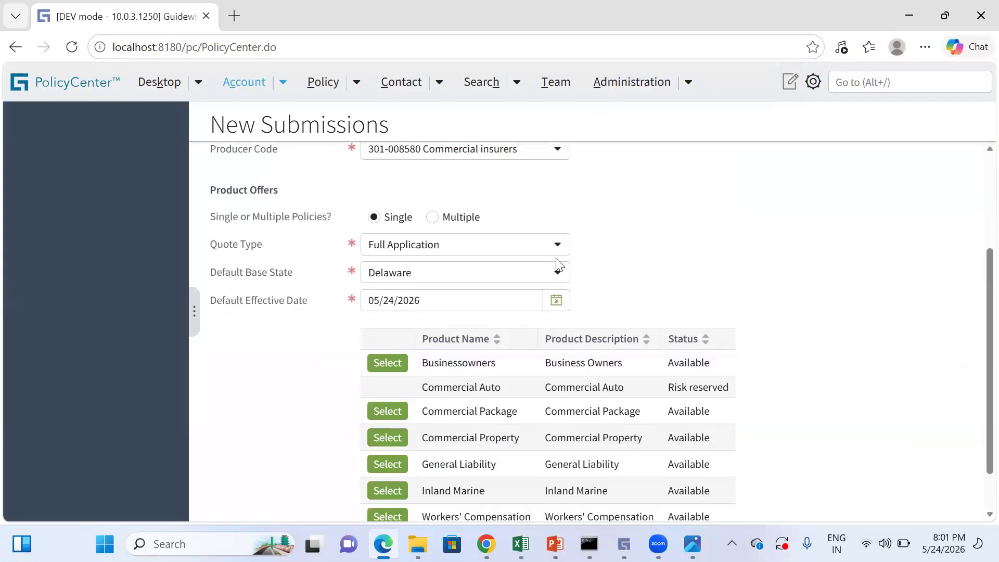
{"action": "scroll", "coordinate": [584, 321], "scroll_direction": "down", "scroll_amount": 1}
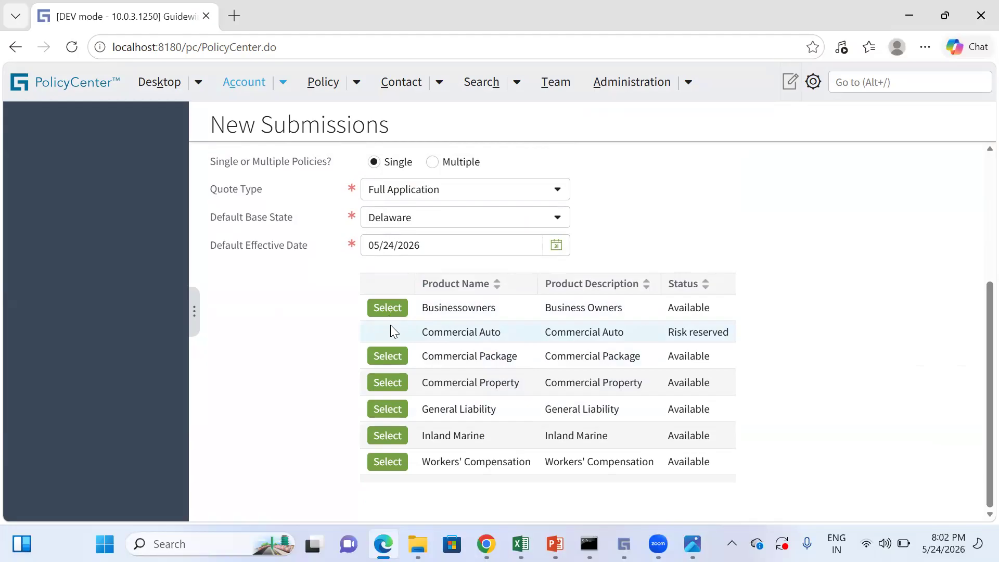
{"action": "scroll", "coordinate": [391, 325], "scroll_direction": "up", "scroll_amount": 4}
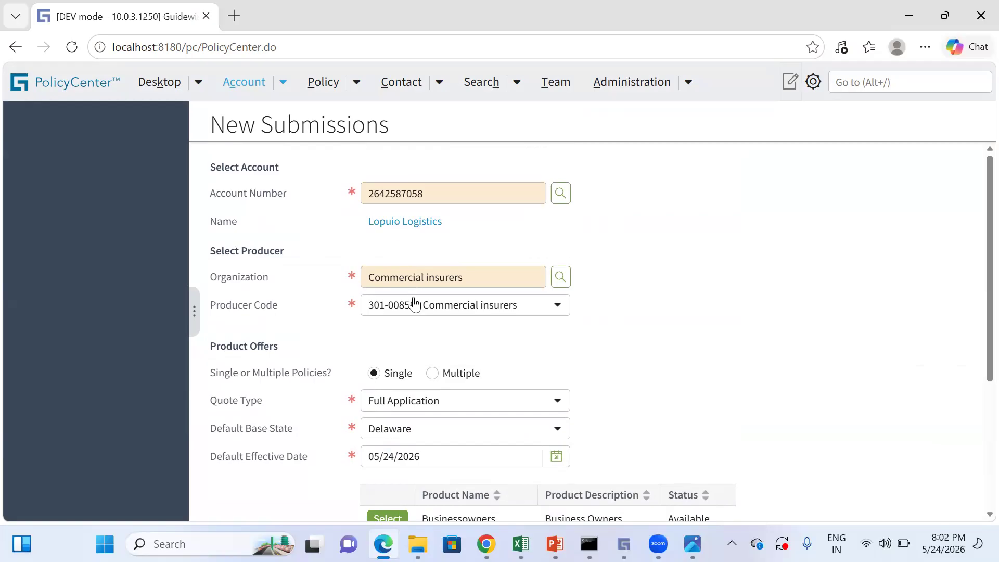
{"action": "left_click_drag", "start_coordinate": [219, 249], "coordinate": [282, 255]}
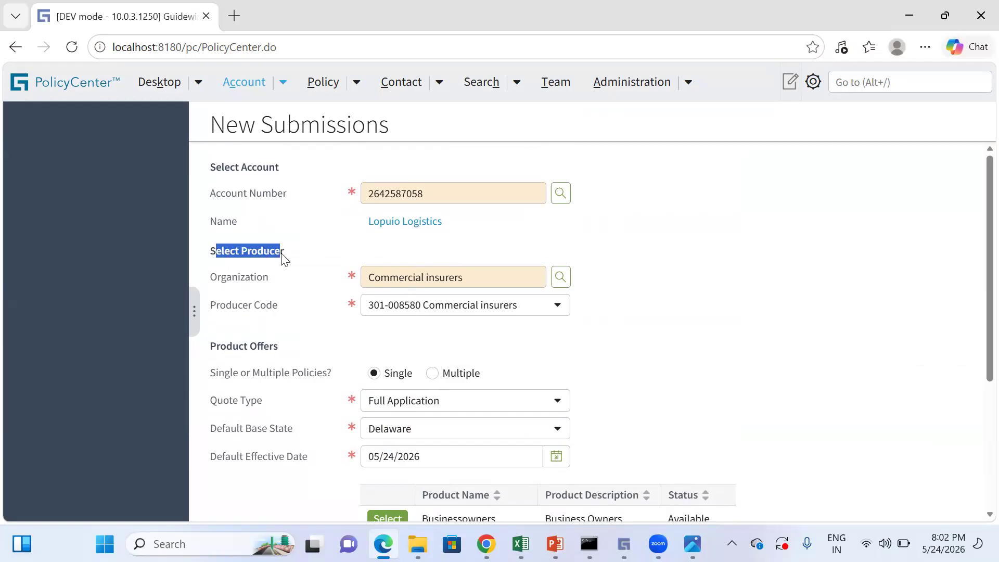
{"action": "left_click", "coordinate": [738, 253]}
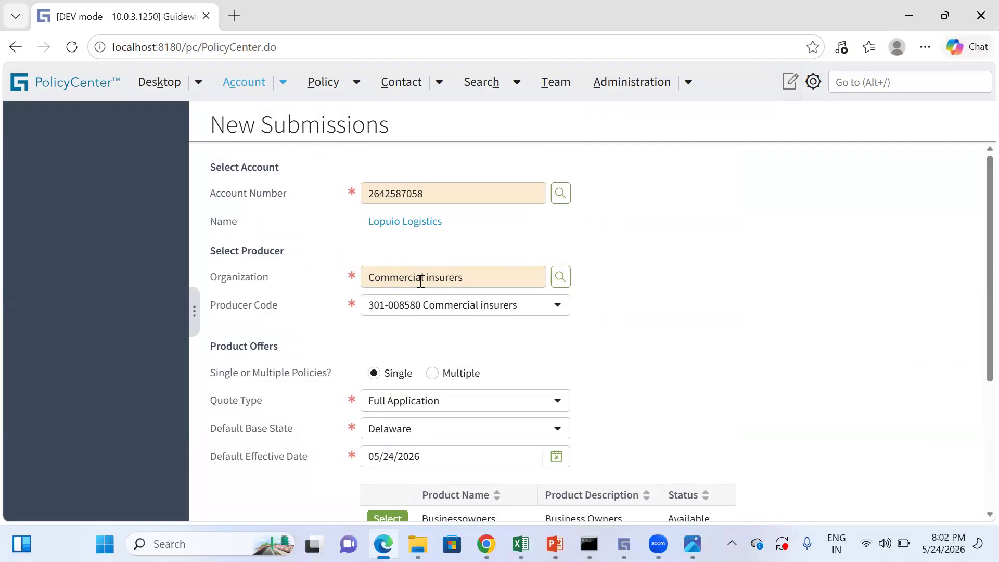
{"action": "scroll", "coordinate": [837, 370], "scroll_direction": "down", "scroll_amount": 4}
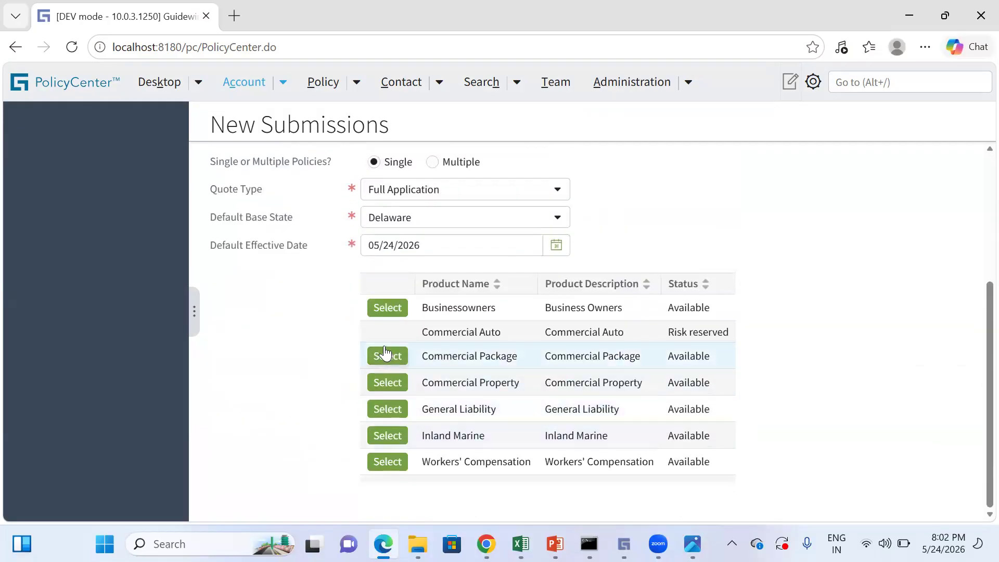
{"action": "scroll", "coordinate": [464, 397], "scroll_direction": "up", "scroll_amount": 4}
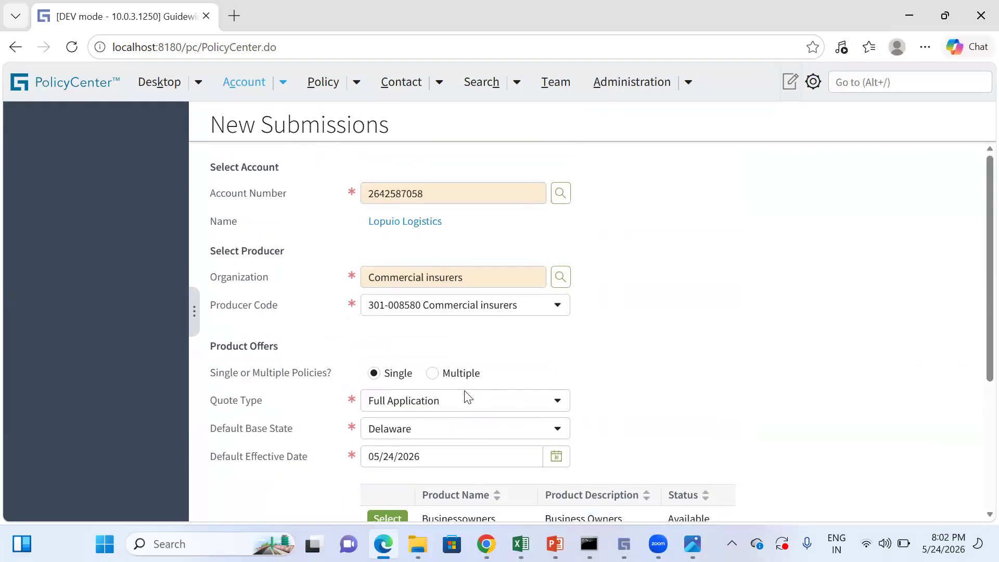
Return to the Lopuio Logistics account summary and open the Issue Policy activity for the Commercial Auto policy.
{"action": "left_click", "coordinate": [383, 222]}
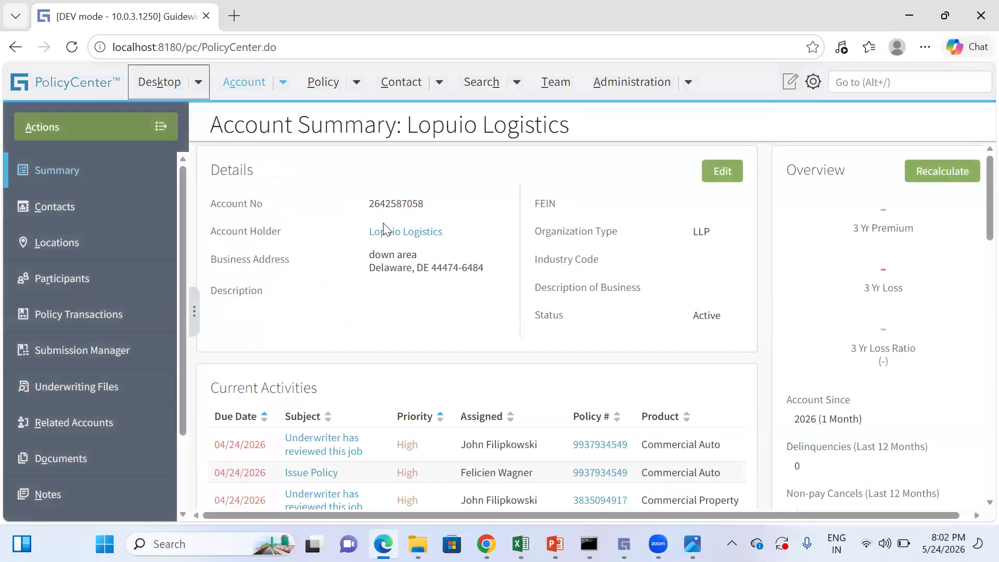
{"action": "scroll", "coordinate": [335, 302], "scroll_direction": "down", "scroll_amount": 2}
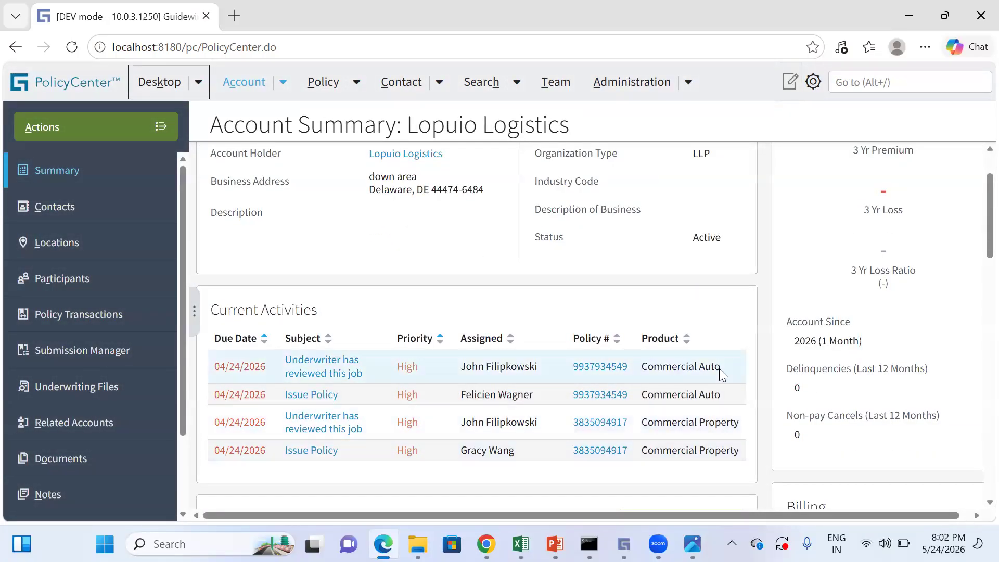
{"action": "left_click", "coordinate": [316, 396]}
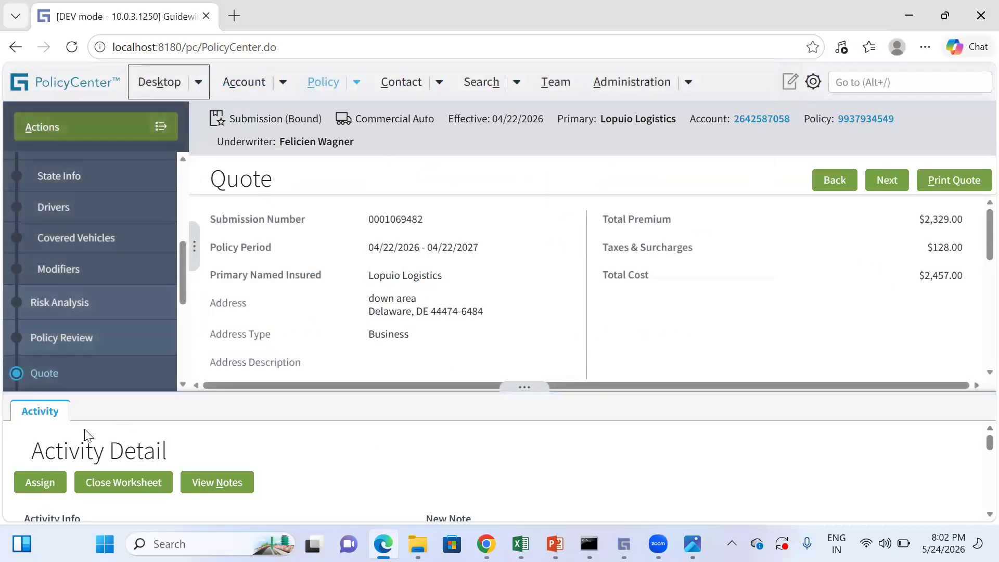
Review the Commercial Auto submission's quote and State Info coverages, and return to the Lopuio Logistics account summary.
{"action": "scroll", "coordinate": [884, 321], "scroll_direction": "down", "scroll_amount": 3}
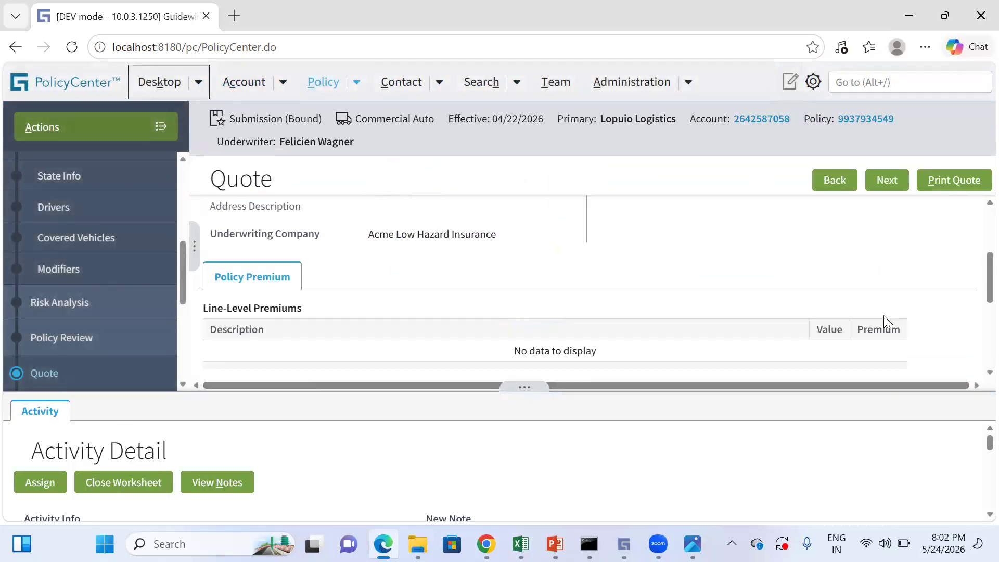
{"action": "scroll", "coordinate": [885, 321], "scroll_direction": "up", "scroll_amount": 4}
{"action": "left_click", "coordinate": [64, 219]}
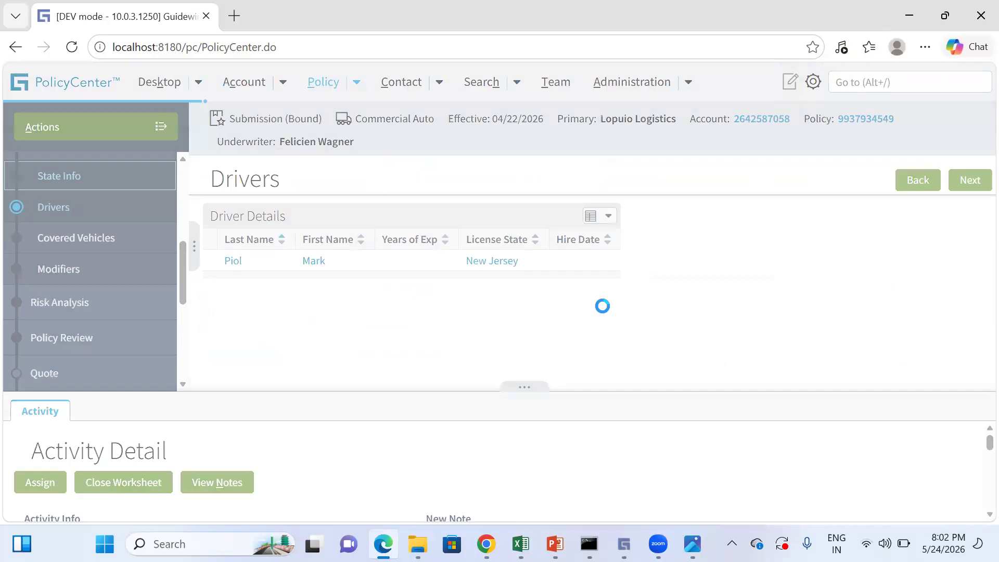
{"action": "scroll", "coordinate": [676, 281], "scroll_direction": "down", "scroll_amount": 5}
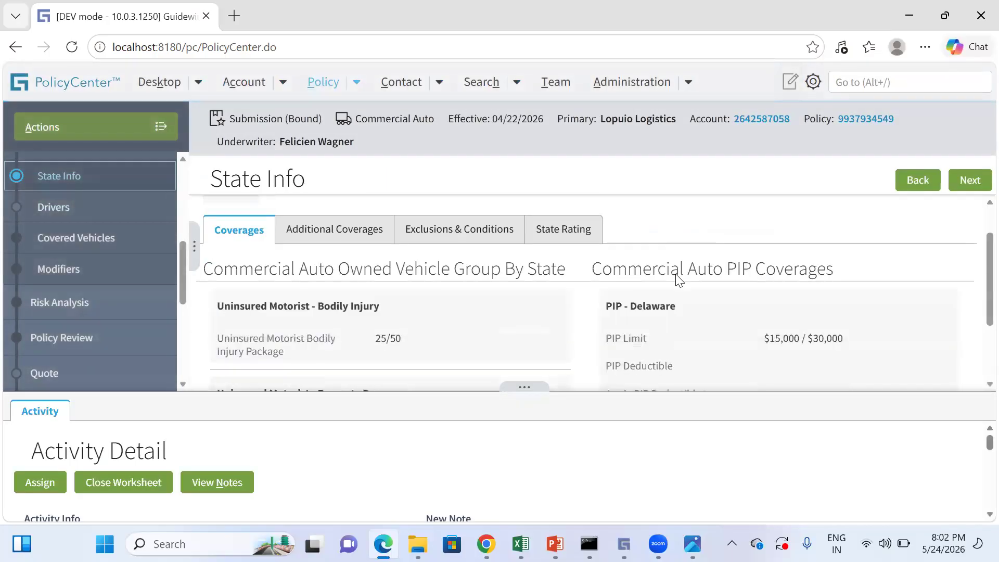
{"action": "scroll", "coordinate": [475, 246], "scroll_direction": "up", "scroll_amount": 5}
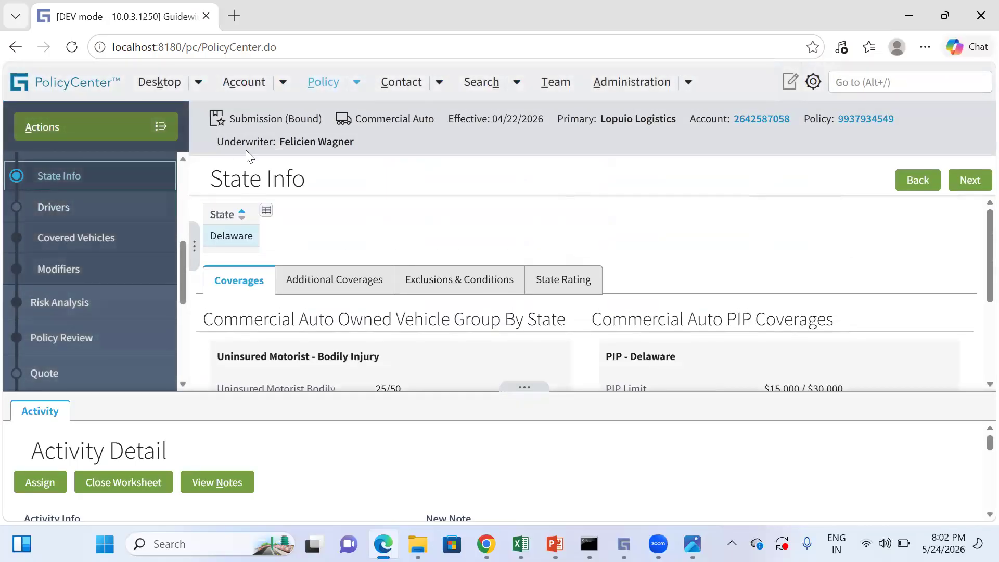
{"action": "left_click", "coordinate": [283, 82]}
{"action": "left_click", "coordinate": [308, 185]}
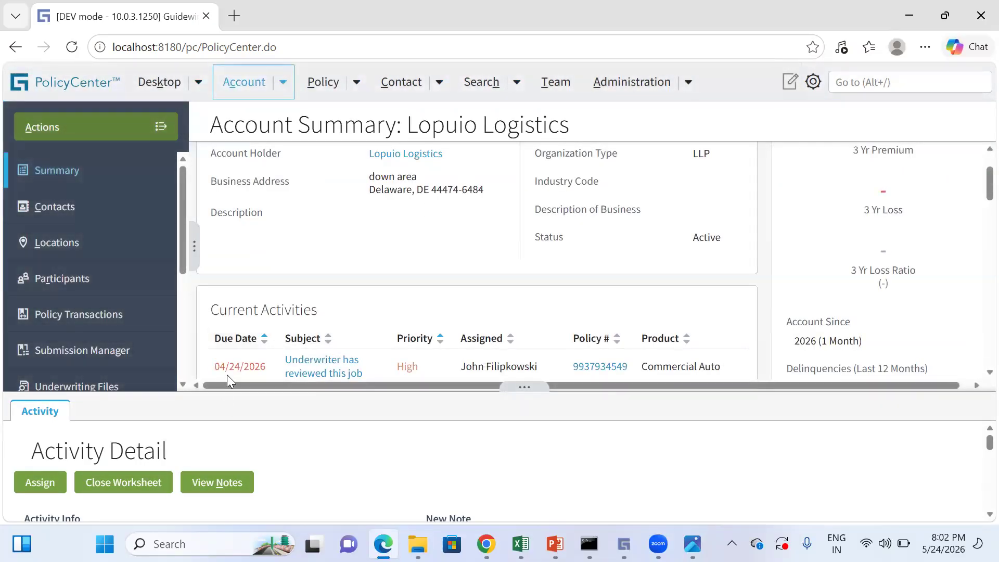
Open the in-force Commercial Auto policy from the account summary and check its completed transactions, producer of record and producer of service.
{"action": "scroll", "coordinate": [403, 284], "scroll_direction": "down", "scroll_amount": 3}
{"action": "scroll", "coordinate": [405, 284], "scroll_direction": "down", "scroll_amount": 3}
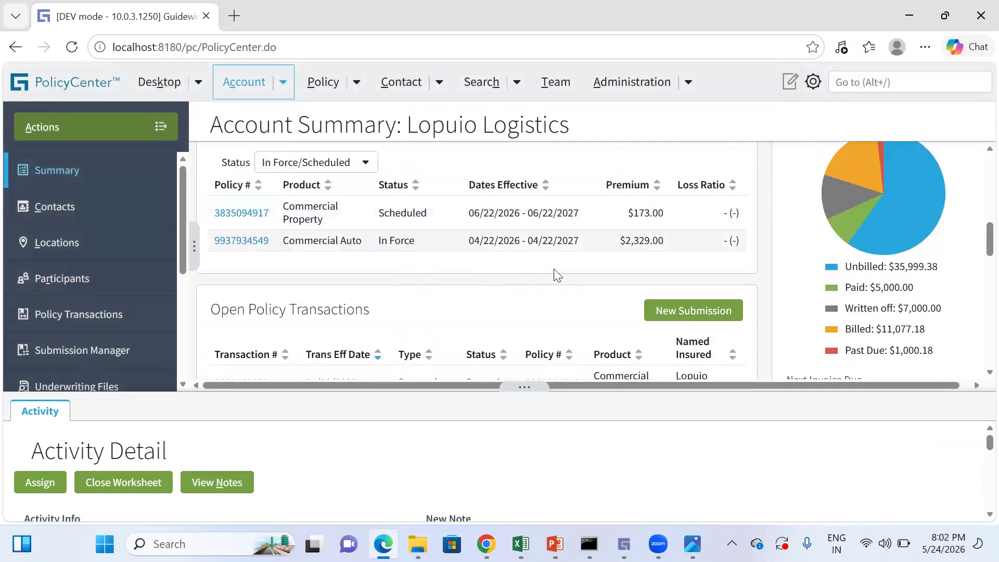
{"action": "left_click", "coordinate": [229, 242]}
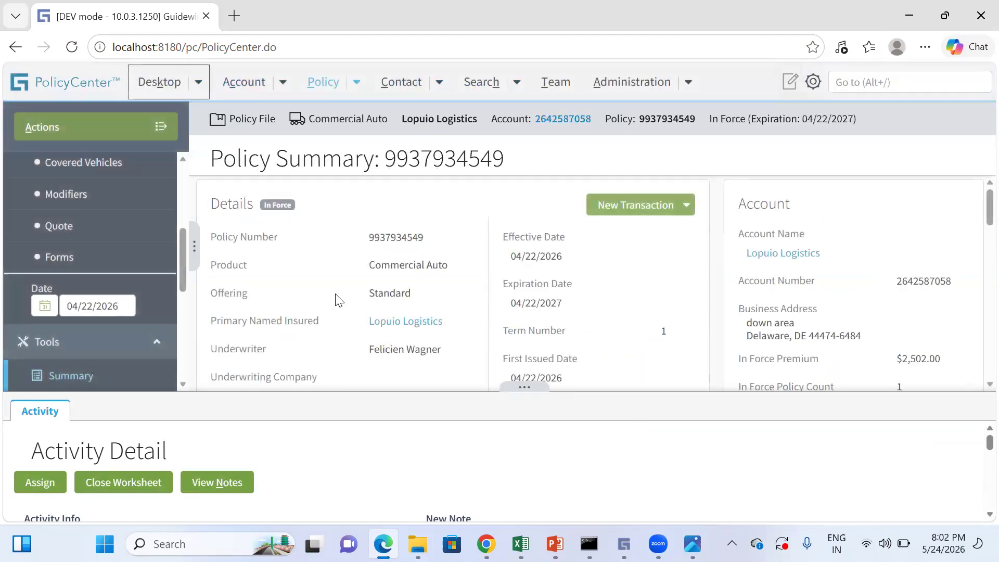
{"action": "scroll", "coordinate": [501, 282], "scroll_direction": "down", "scroll_amount": 4}
{"action": "scroll", "coordinate": [501, 281], "scroll_direction": "down", "scroll_amount": 10}
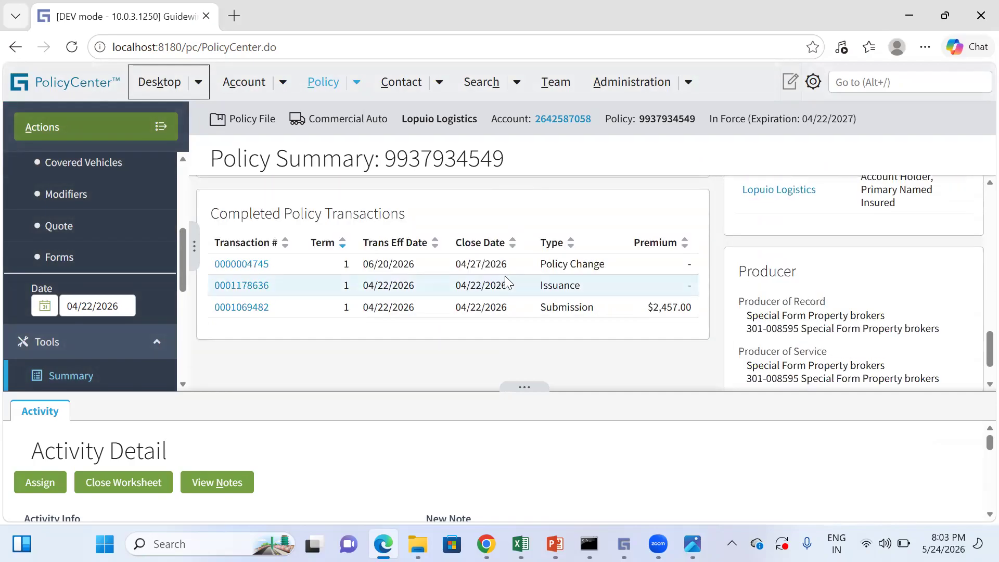
{"action": "scroll", "coordinate": [503, 281], "scroll_direction": "up", "scroll_amount": 2}
{"action": "scroll", "coordinate": [930, 290], "scroll_direction": "down", "scroll_amount": 3}
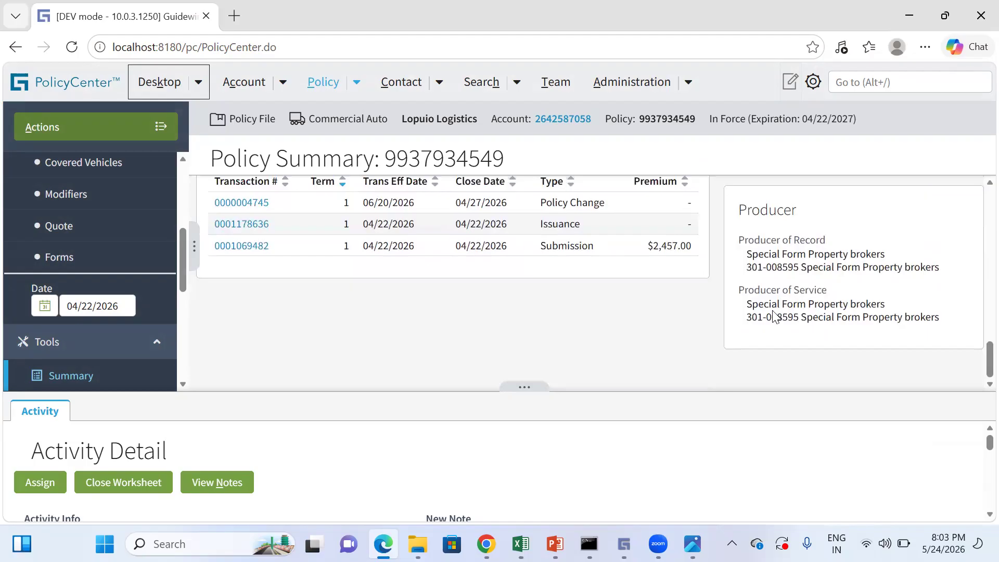
{"action": "left_click_drag", "start_coordinate": [747, 254], "coordinate": [884, 252]}
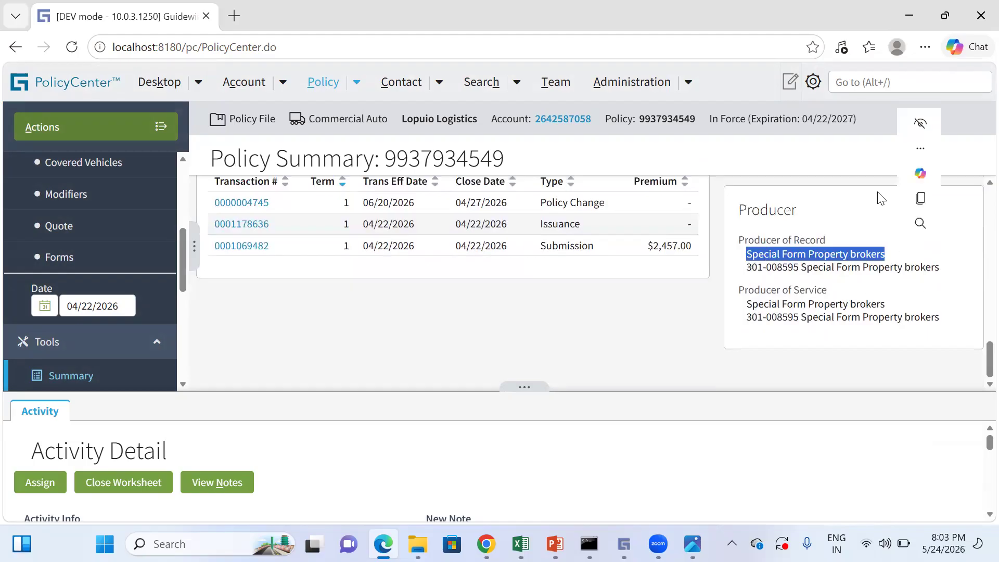
{"action": "left_click", "coordinate": [832, 274]}
{"action": "scroll", "coordinate": [368, 306], "scroll_direction": "up", "scroll_amount": 10}
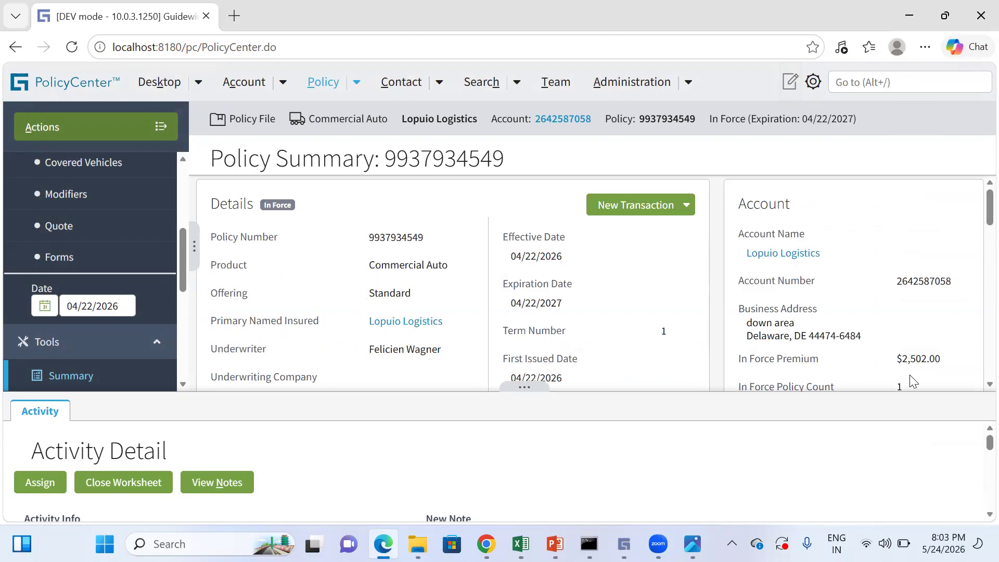
{"action": "scroll", "coordinate": [900, 311], "scroll_direction": "down", "scroll_amount": 10}
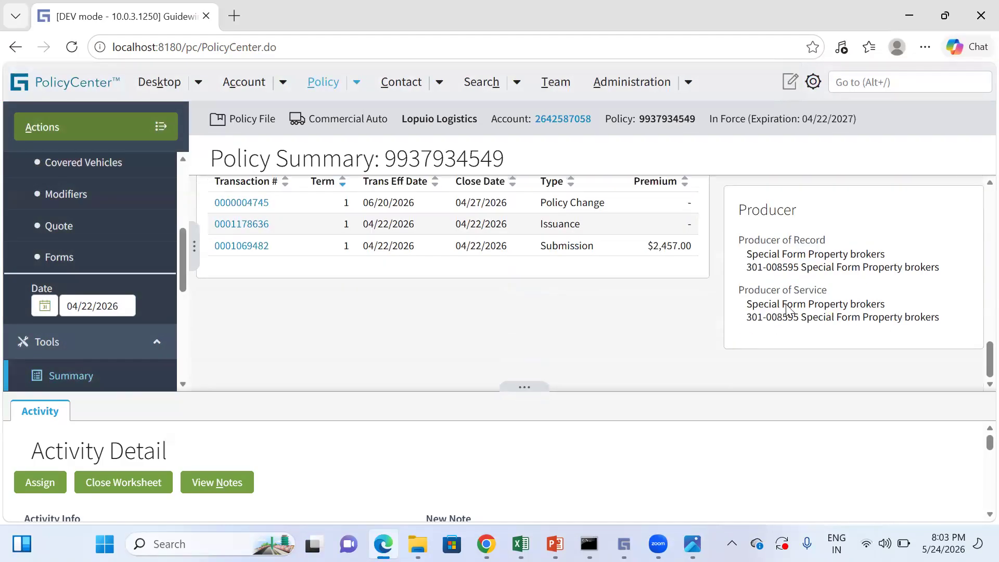
{"action": "scroll", "coordinate": [788, 310], "scroll_direction": "up", "scroll_amount": 10}
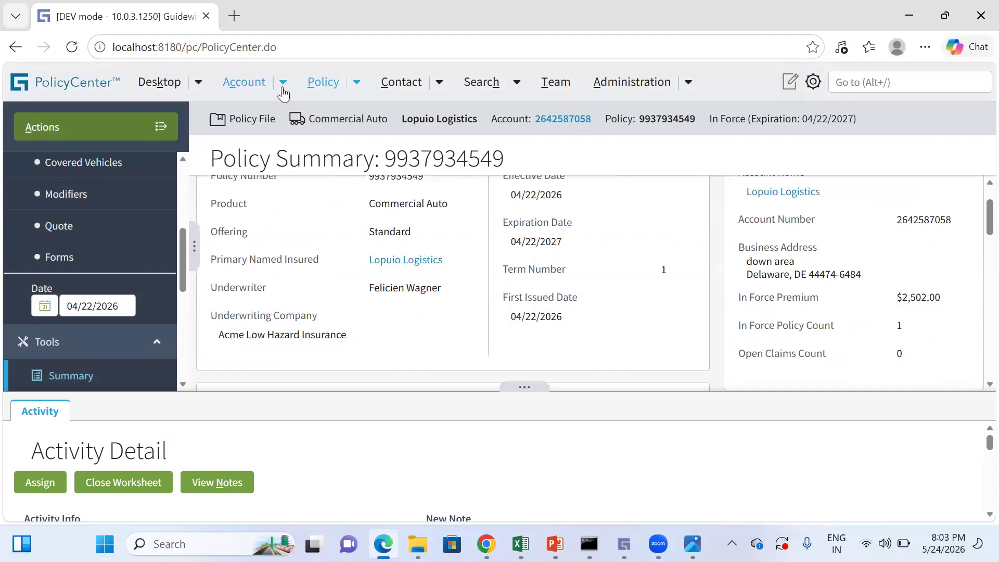
Return to the Lopuio Logistics account summary and copy the account number.
{"action": "left_click", "coordinate": [283, 83]}
{"action": "left_click", "coordinate": [275, 174]}
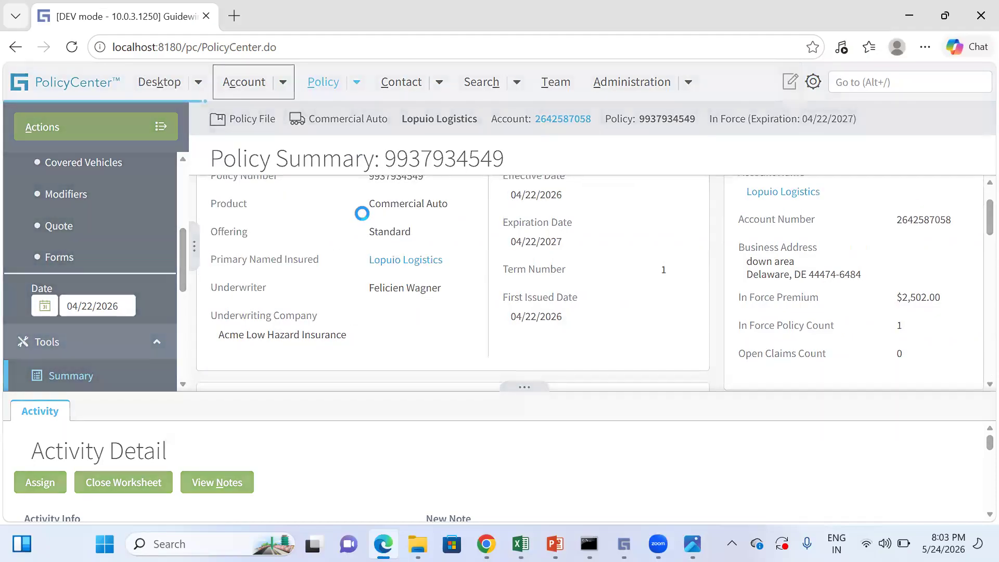
{"action": "scroll", "coordinate": [359, 262], "scroll_direction": "up", "scroll_amount": 5}
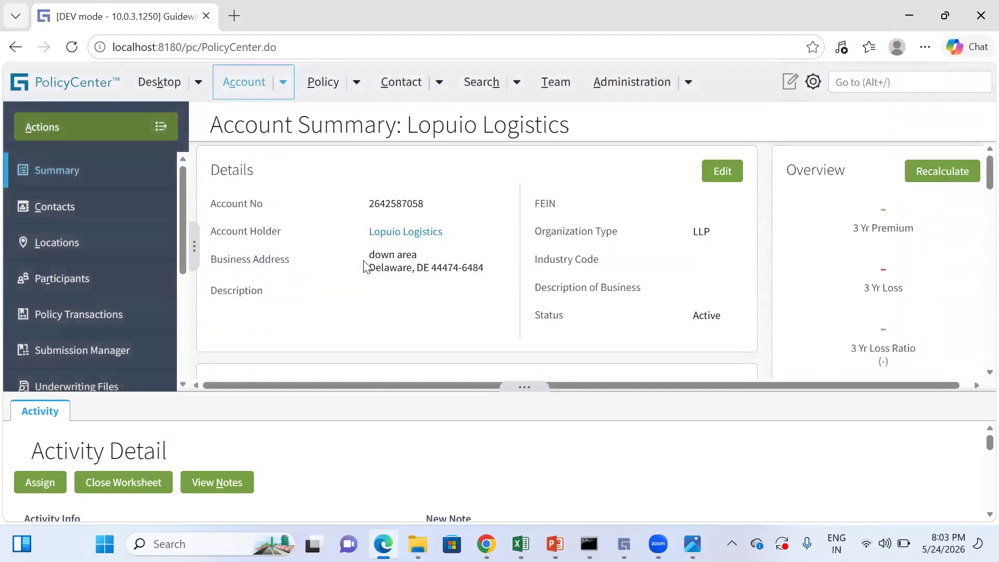
{"action": "double_click", "coordinate": [374, 207]}
{"action": "right_click", "coordinate": [411, 208]}
{"action": "left_click", "coordinate": [452, 223]}
Start a new submission with the copied account number and open the producer organization search.
{"action": "left_click", "coordinate": [356, 82]}
{"action": "left_click", "coordinate": [348, 114]}
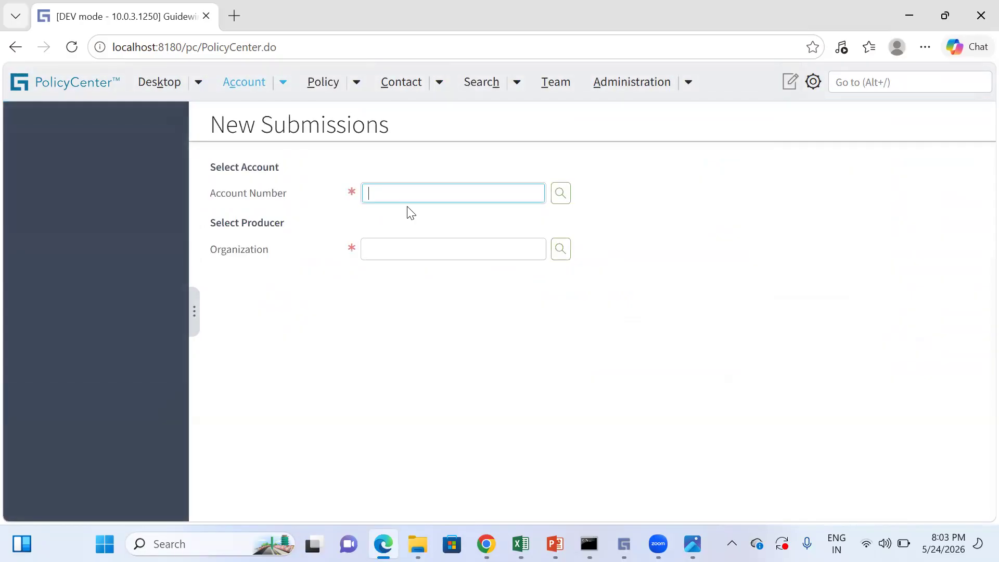
{"action": "key", "text": "ctrl+v"}
{"action": "left_click", "coordinate": [732, 225]}
{"action": "left_click", "coordinate": [561, 277]}
Search for producer organizations of type Agency and browse the results.
{"action": "left_click", "coordinate": [426, 204]}
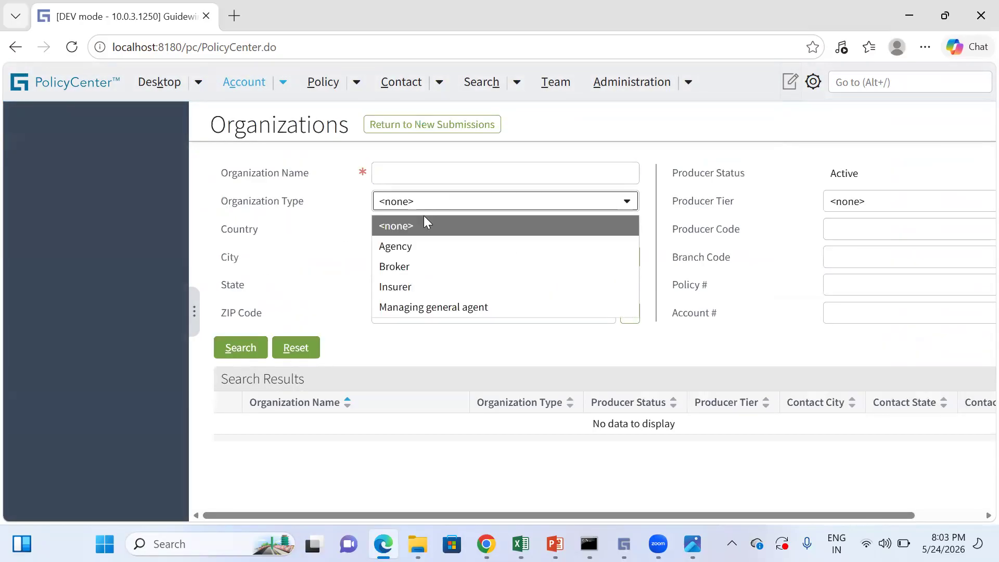
{"action": "left_click", "coordinate": [411, 239]}
{"action": "left_click", "coordinate": [229, 353]}
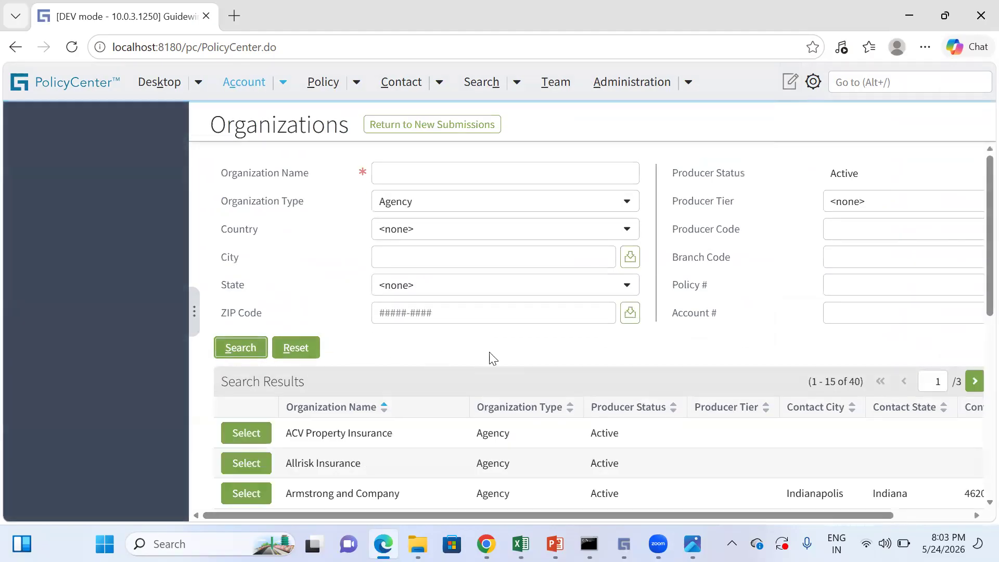
{"action": "scroll", "coordinate": [414, 339], "scroll_direction": "down", "scroll_amount": 8}
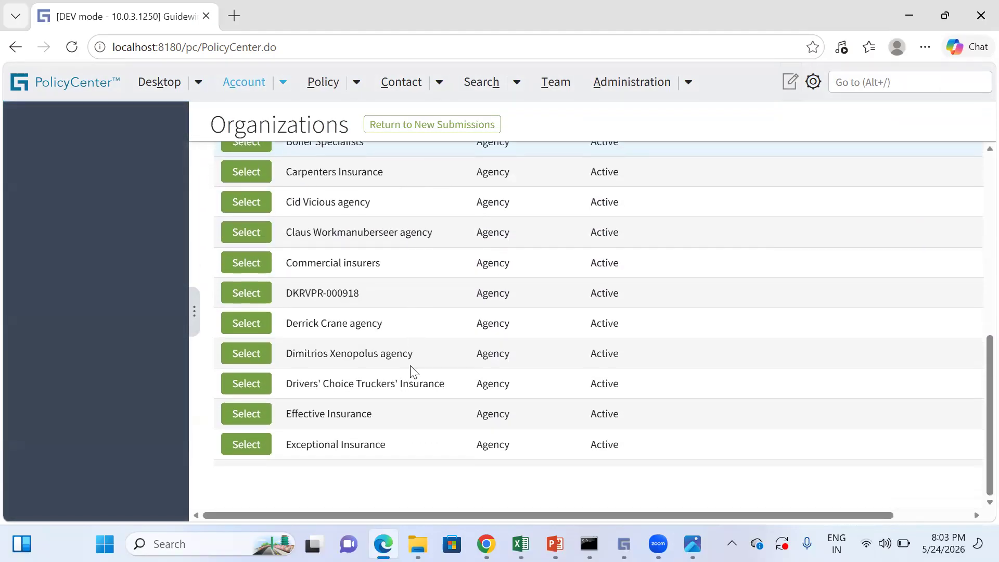
{"action": "scroll", "coordinate": [401, 365], "scroll_direction": "up", "scroll_amount": 8}
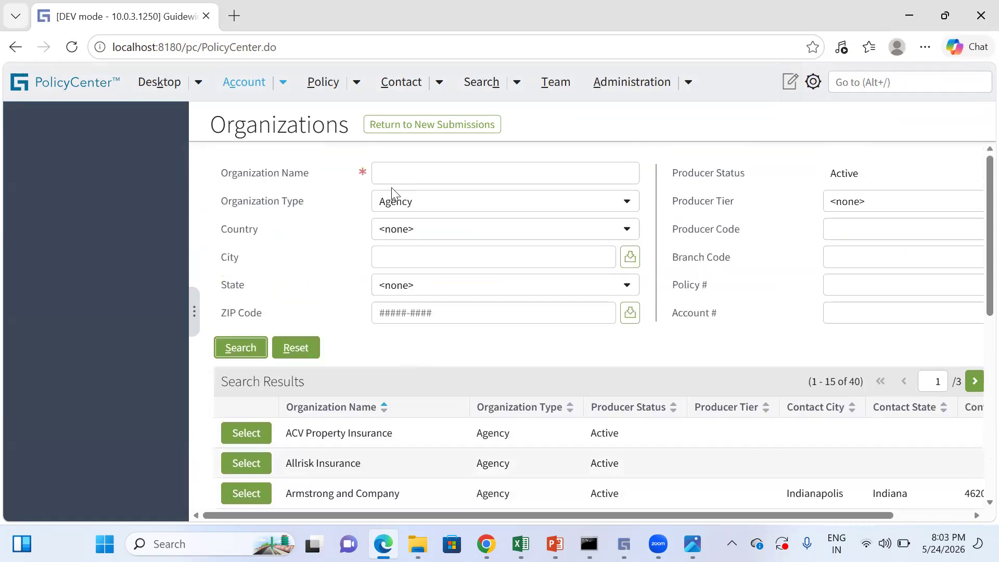
Search for organizations of type Broker and choose Special Form Property brokers as the submission's producer.
{"action": "left_click", "coordinate": [395, 201]}
{"action": "left_click", "coordinate": [399, 265]}
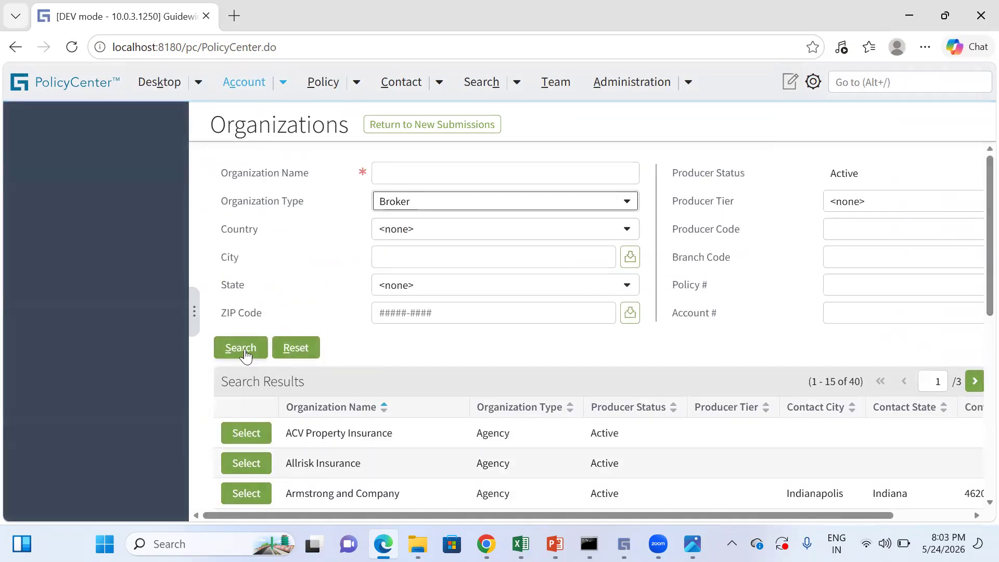
{"action": "left_click", "coordinate": [244, 349]}
{"action": "scroll", "coordinate": [448, 308], "scroll_direction": "down", "scroll_amount": 6}
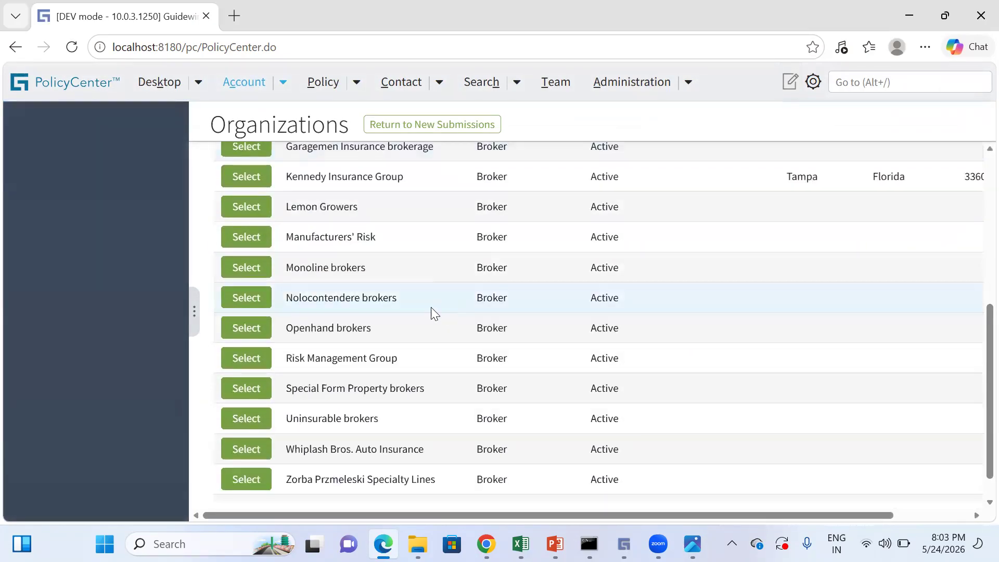
{"action": "scroll", "coordinate": [432, 313], "scroll_direction": "down", "scroll_amount": 1}
{"action": "left_click", "coordinate": [239, 353]}
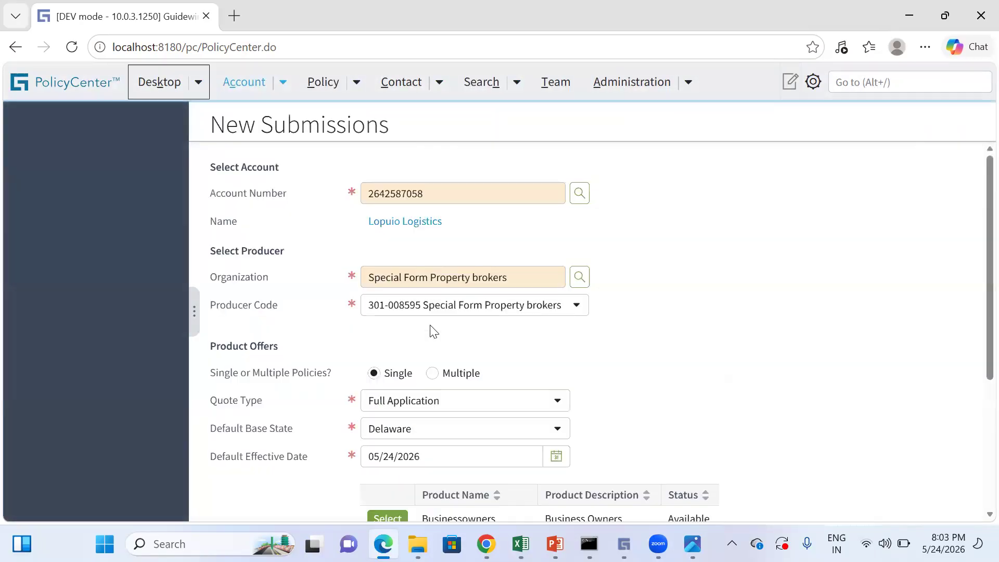
Review the new submission's available products, quote type, base state, effective date and producer selection.
{"action": "scroll", "coordinate": [685, 337], "scroll_direction": "down", "scroll_amount": 4}
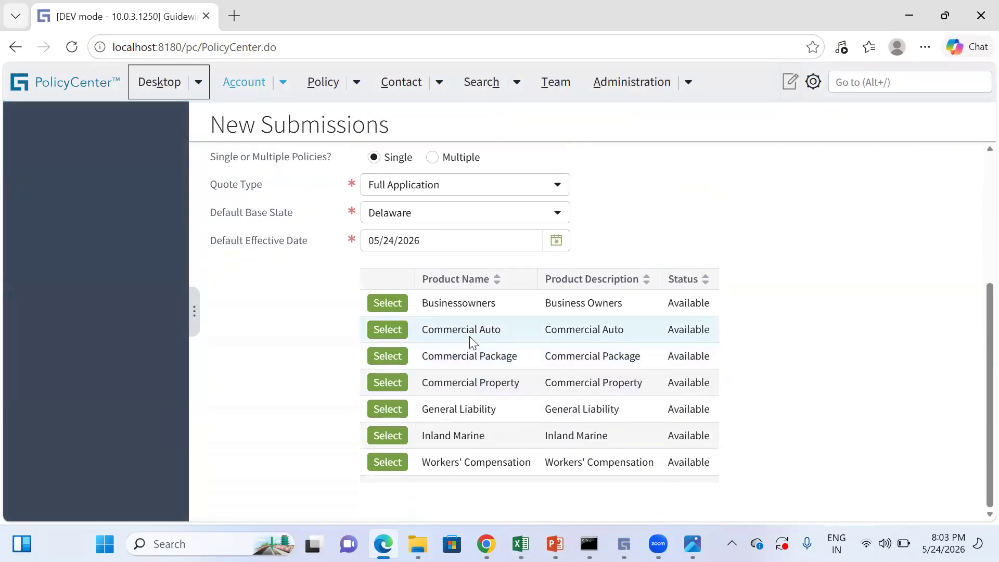
{"action": "left_click", "coordinate": [394, 333]}
{"action": "scroll", "coordinate": [733, 283], "scroll_direction": "up", "scroll_amount": 4}
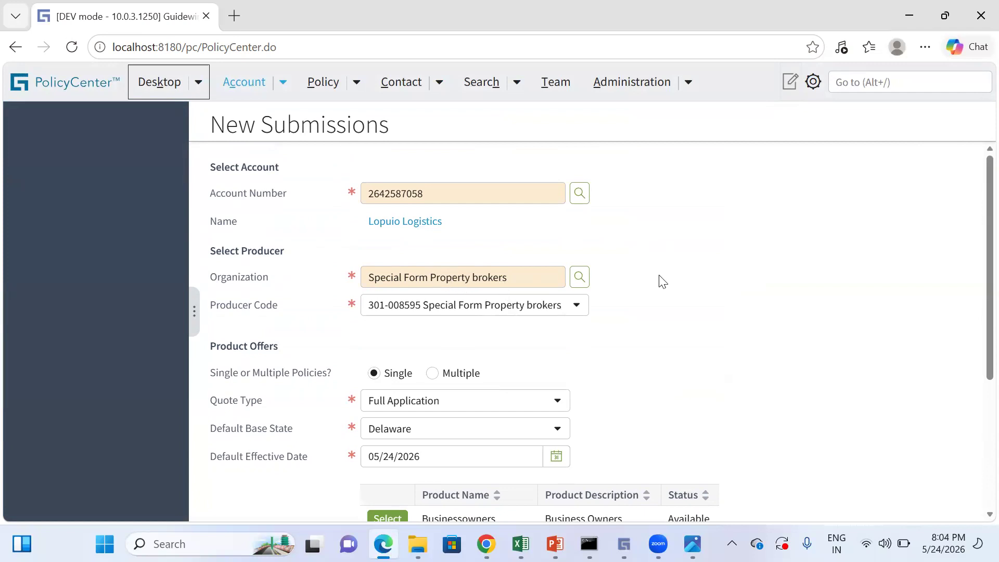
{"action": "scroll", "coordinate": [651, 302], "scroll_direction": "down", "scroll_amount": 2}
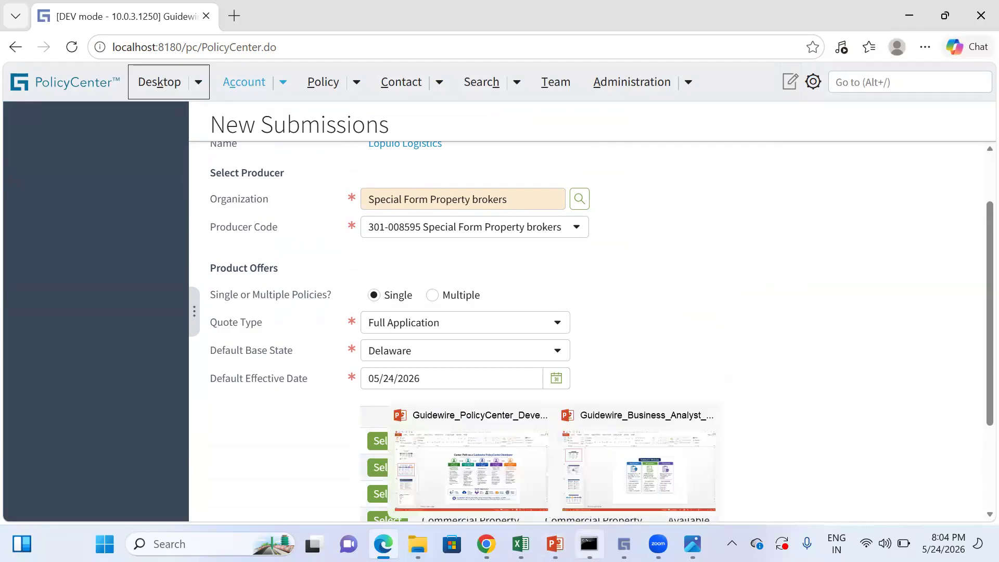
Switch to the policy form patterns image, examine the form composition and inference diagram, and return to PolicyCenter.
{"action": "mouse_move", "coordinate": [659, 544]}
{"action": "mouse_move", "coordinate": [692, 544]}
{"action": "left_click", "coordinate": [631, 477]}
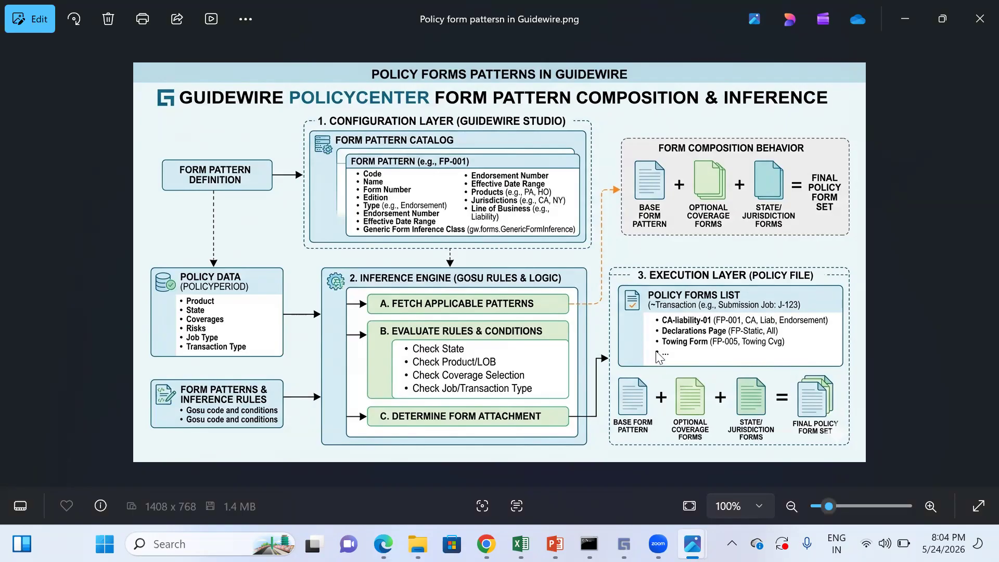
{"action": "mouse_move", "coordinate": [383, 543]}
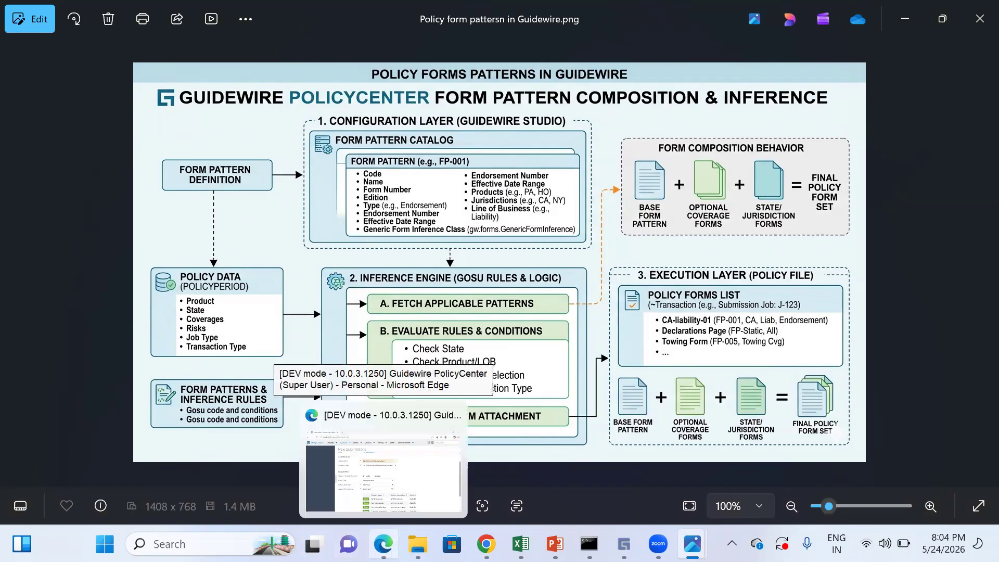
{"action": "left_click", "coordinate": [390, 416]}
Create a Commercial Auto submission with the Standard offering and continue to its Qualification page.
{"action": "scroll", "coordinate": [599, 319], "scroll_direction": "down", "scroll_amount": 2}
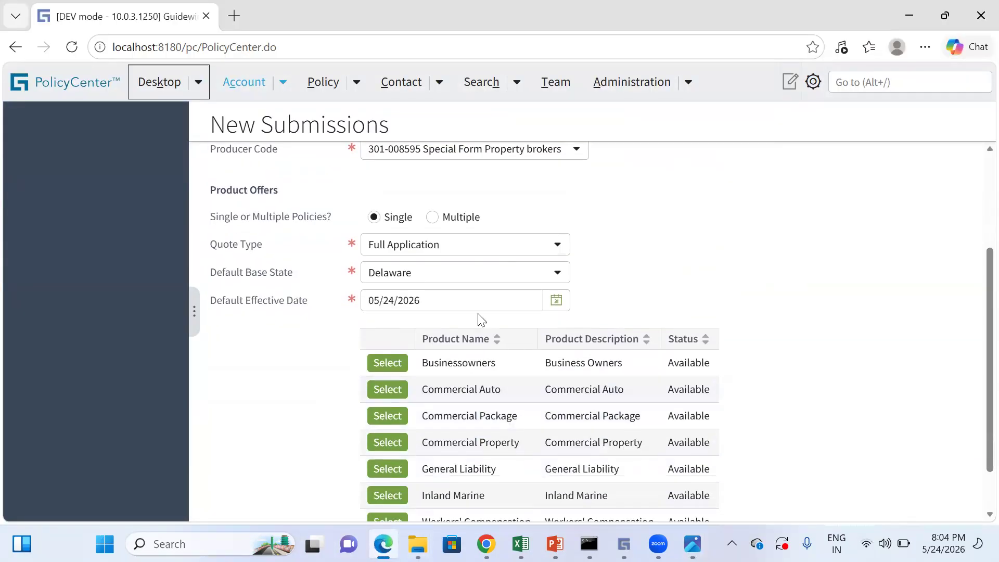
{"action": "left_click", "coordinate": [389, 390]}
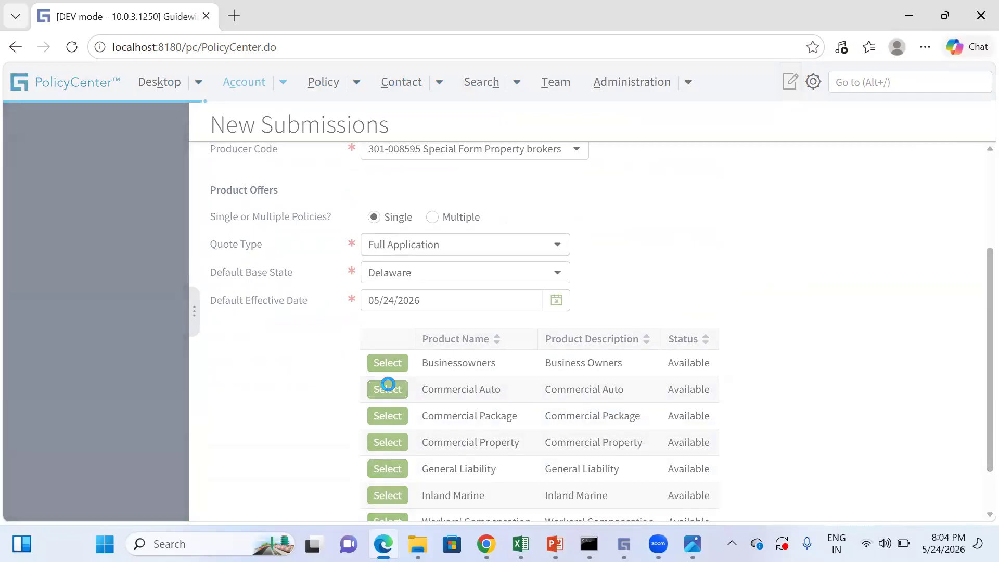
{"action": "left_click", "coordinate": [452, 204]}
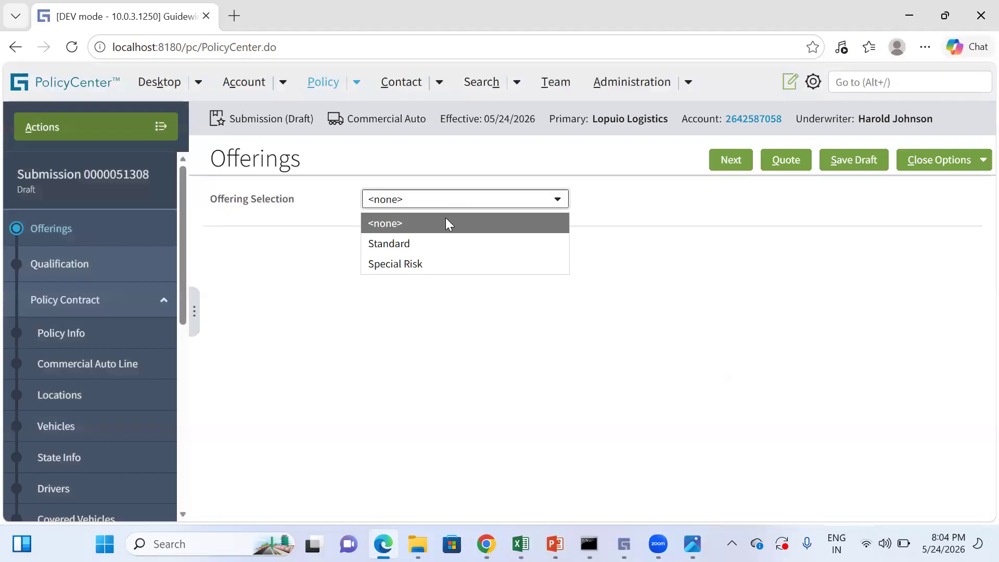
{"action": "left_click", "coordinate": [418, 244]}
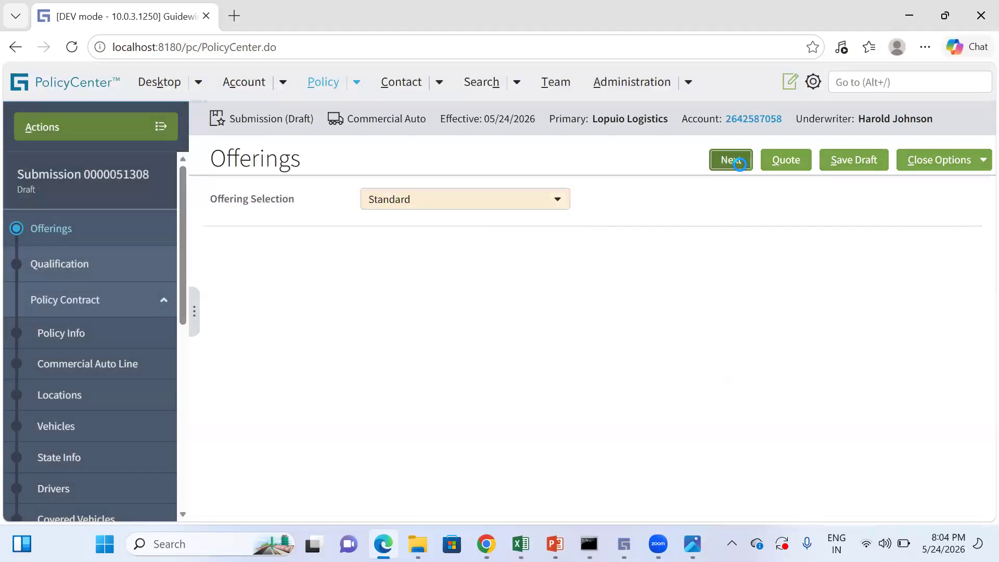
{"action": "left_click", "coordinate": [740, 163]}
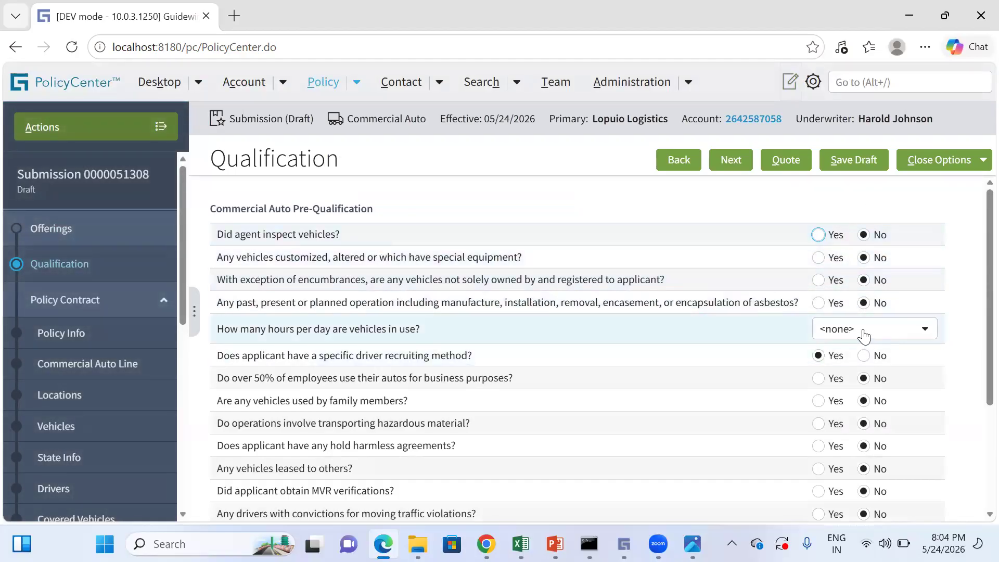
Answer the pre-qualification question on daily vehicle use with Over 12 hours/day and continue to Policy Info.
{"action": "left_click", "coordinate": [835, 330]}
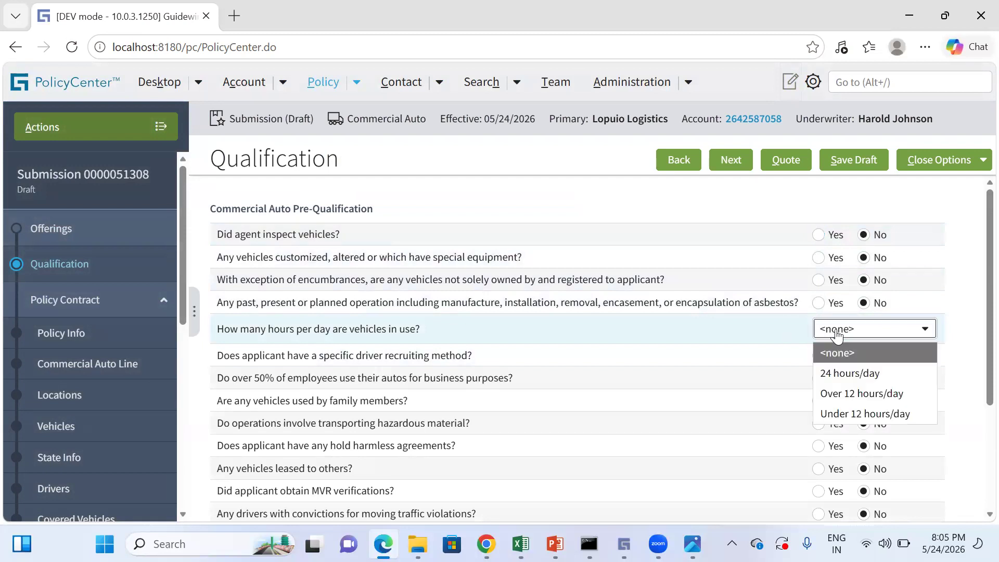
{"action": "left_click", "coordinate": [844, 394]}
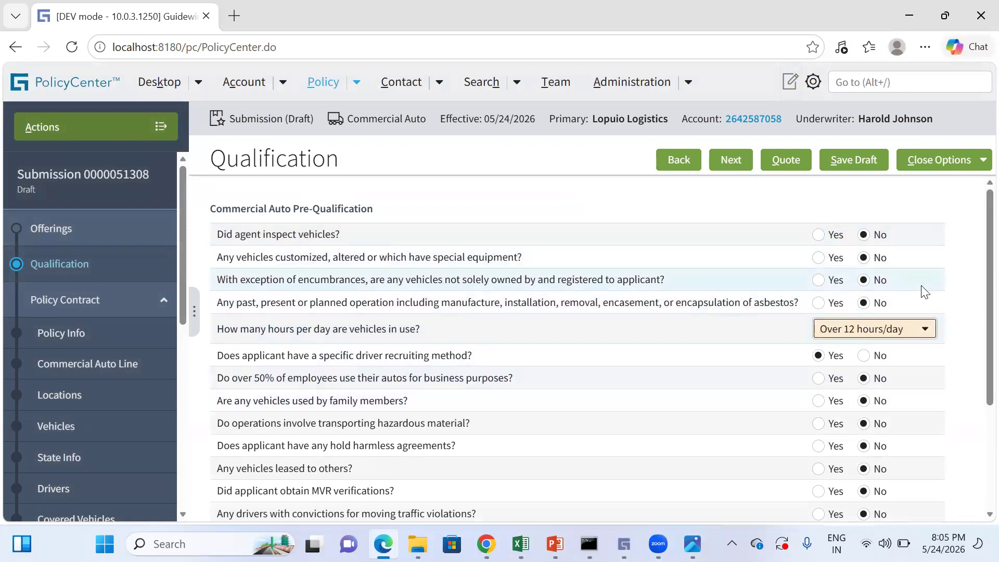
{"action": "scroll", "coordinate": [640, 387], "scroll_direction": "down", "scroll_amount": 3}
{"action": "scroll", "coordinate": [638, 385], "scroll_direction": "up", "scroll_amount": 3}
{"action": "mouse_move", "coordinate": [418, 544]}
{"action": "left_click", "coordinate": [733, 163]}
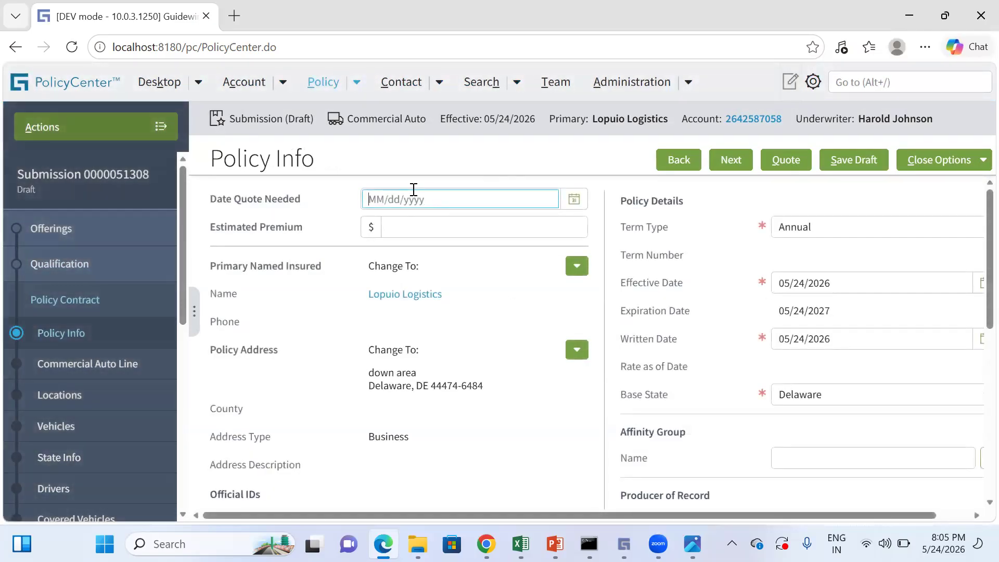
Set Date Quote Needed to 06/03/2026 and review the remaining Policy Info fields.
{"action": "type", "text": "06/"}
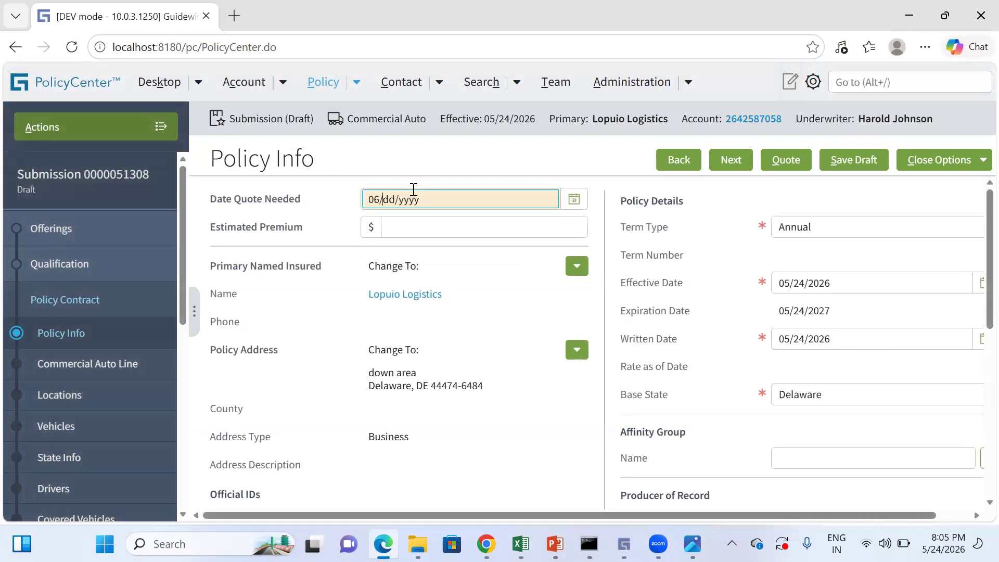
{"action": "type", "text": "03/2026"}
{"action": "left_click", "coordinate": [495, 279]}
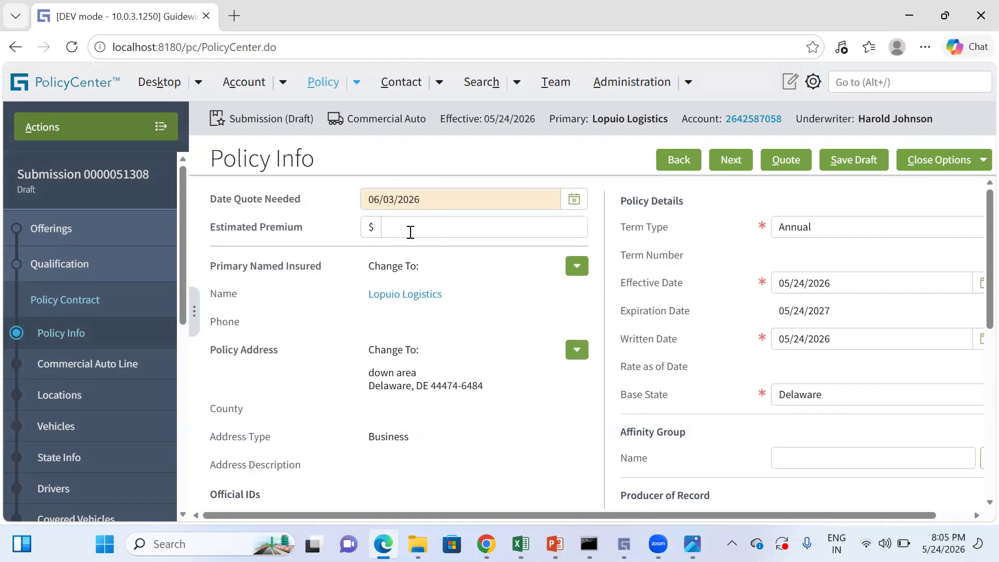
{"action": "scroll", "coordinate": [474, 308], "scroll_direction": "down", "scroll_amount": 5}
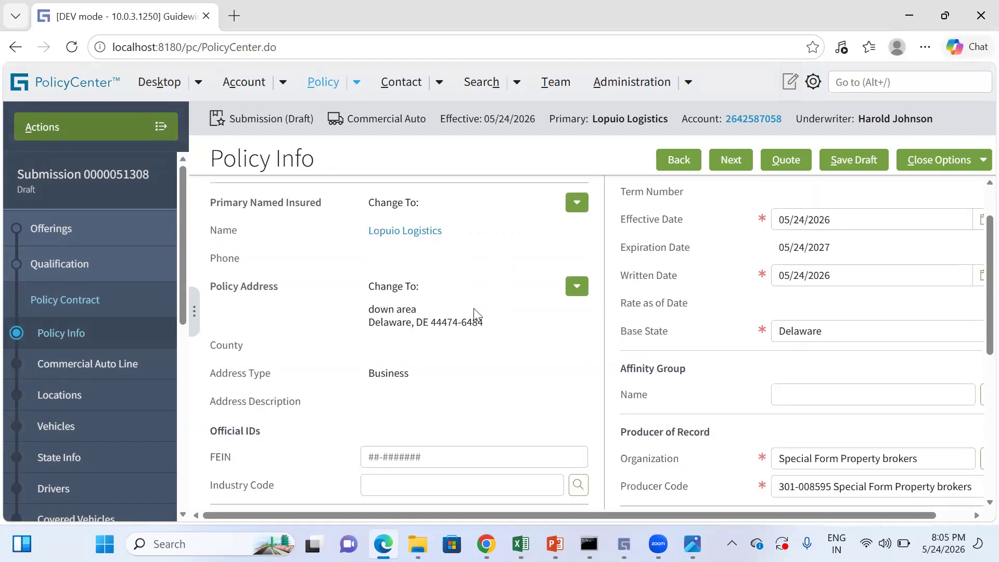
{"action": "scroll", "coordinate": [500, 388], "scroll_direction": "down", "scroll_amount": 3}
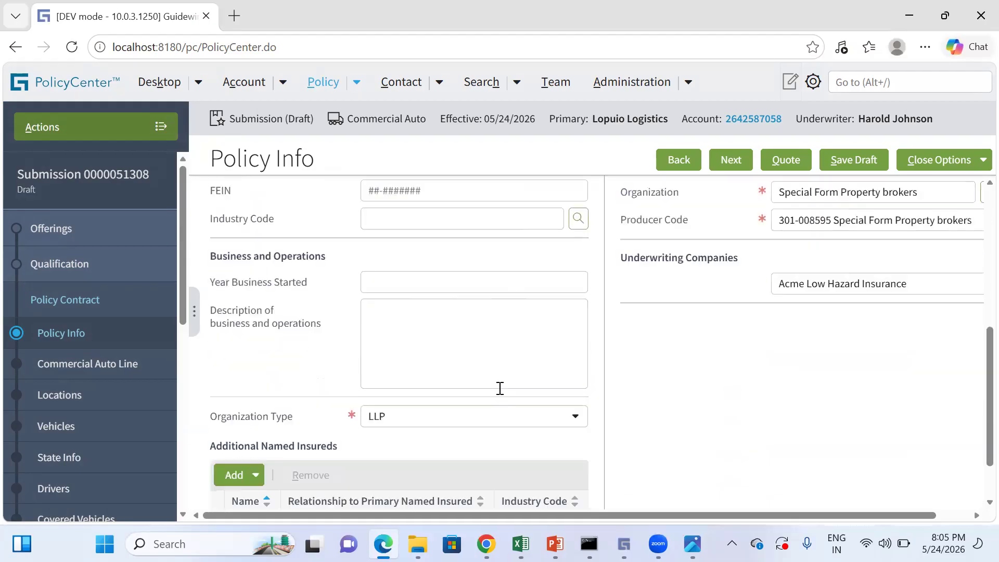
Review the Policy Info fields, keeping LLP as the Organization Type and Annual as the Term Type.
{"action": "scroll", "coordinate": [417, 307], "scroll_direction": "up", "scroll_amount": 3}
{"action": "scroll", "coordinate": [418, 307], "scroll_direction": "down", "scroll_amount": 3}
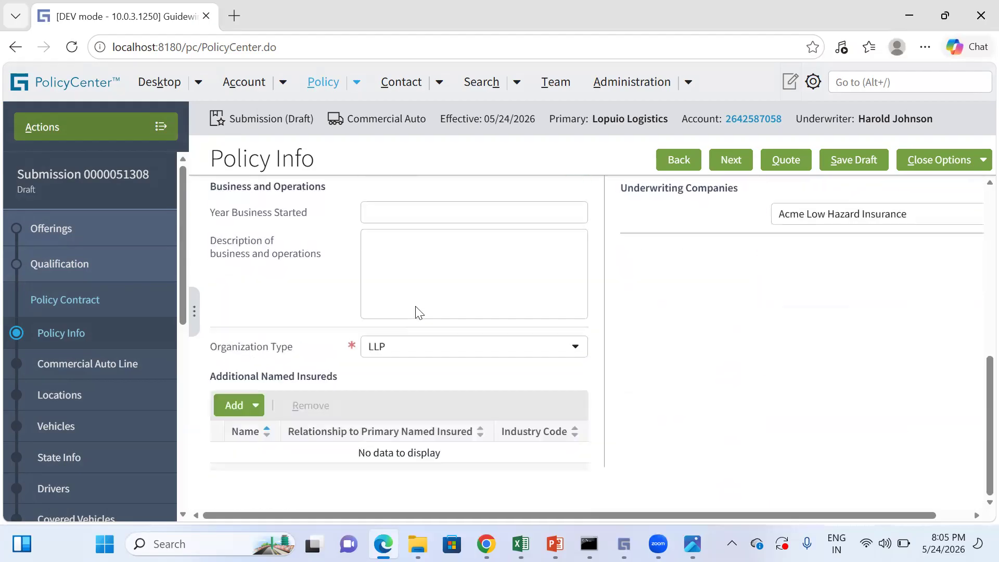
{"action": "left_click", "coordinate": [390, 354]}
{"action": "left_click", "coordinate": [396, 197]}
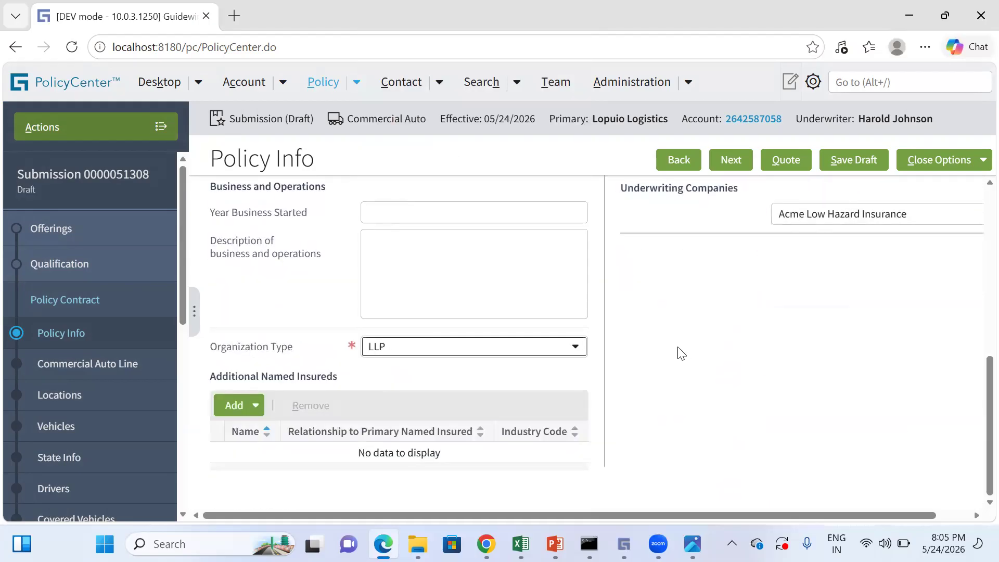
{"action": "scroll", "coordinate": [721, 368], "scroll_direction": "up", "scroll_amount": 8}
{"action": "left_click", "coordinate": [815, 233]}
{"action": "left_click", "coordinate": [810, 251]}
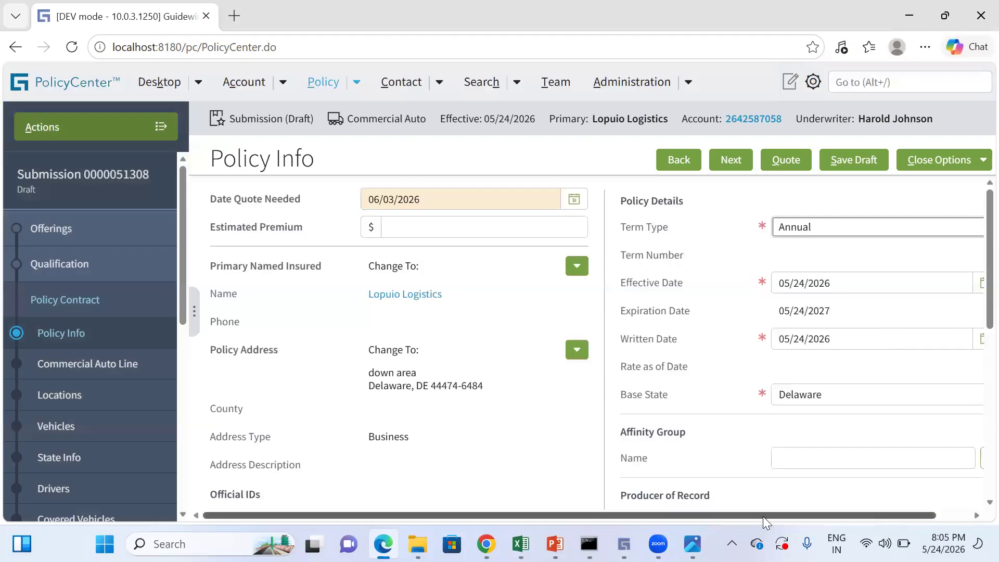
Set the policy's Effective Date to 06/09/2026.
{"action": "left_click_drag", "start_coordinate": [763, 517], "coordinate": [875, 514]}
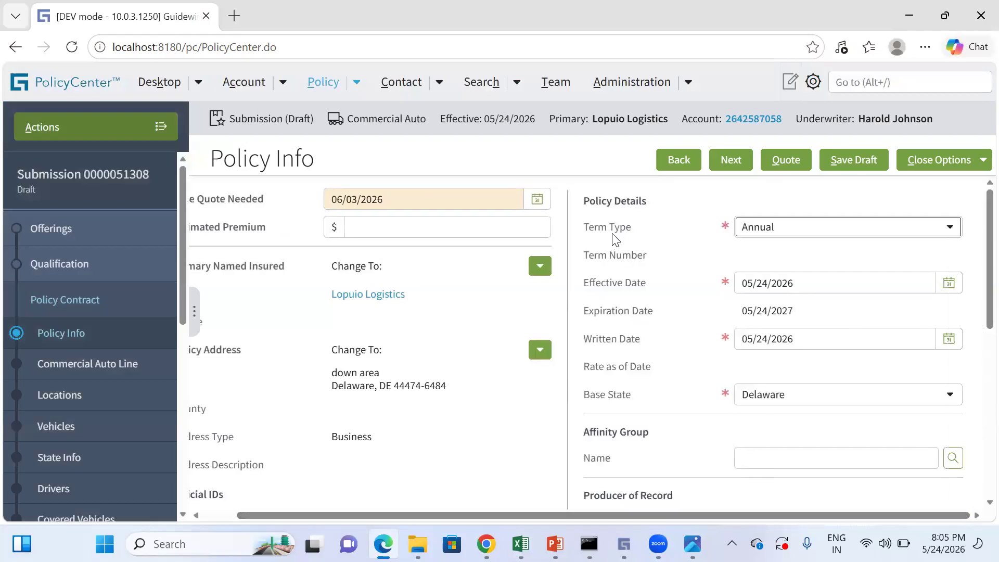
{"action": "left_click", "coordinate": [949, 284]}
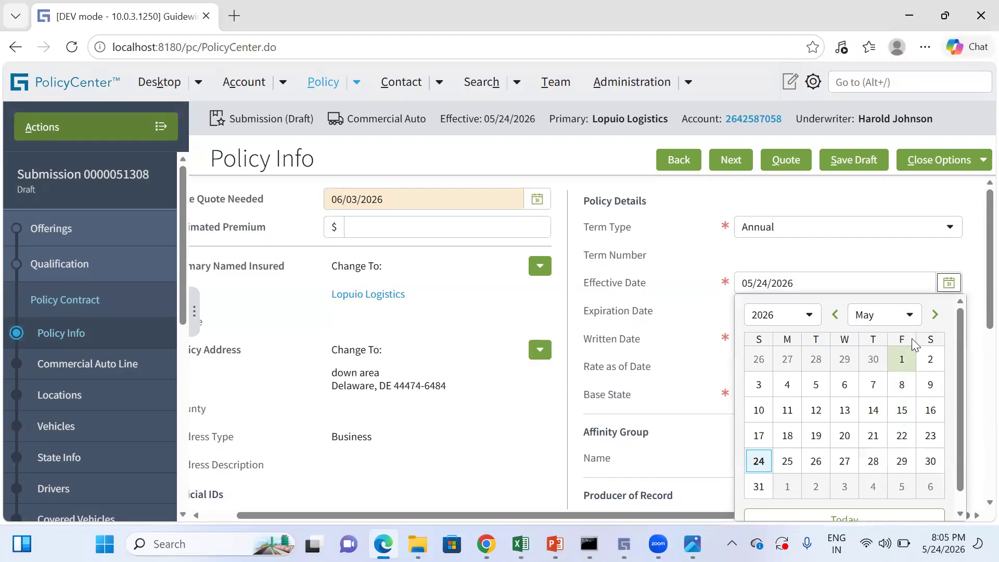
{"action": "left_click", "coordinate": [909, 316]}
{"action": "left_click", "coordinate": [864, 168]}
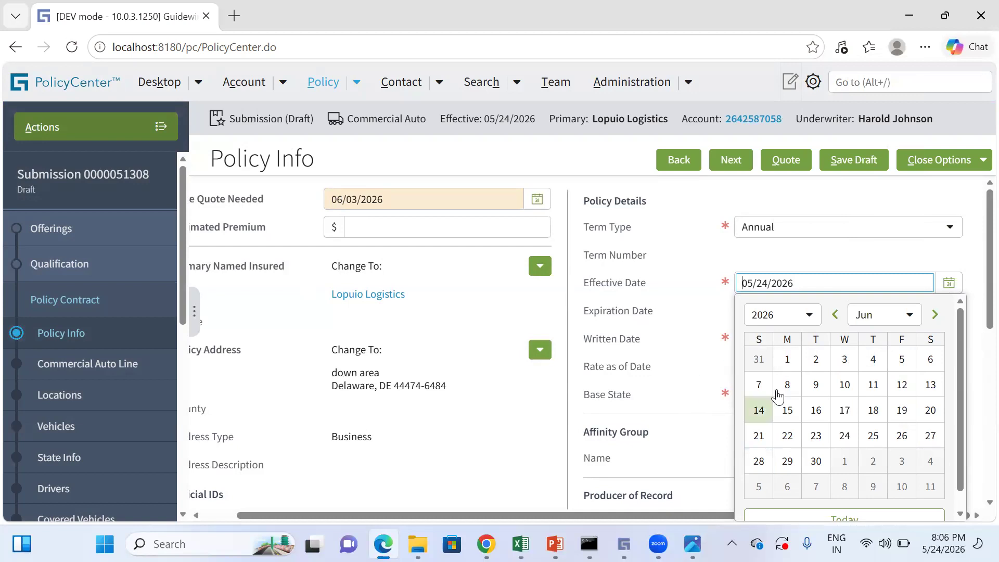
{"action": "left_click", "coordinate": [816, 384]}
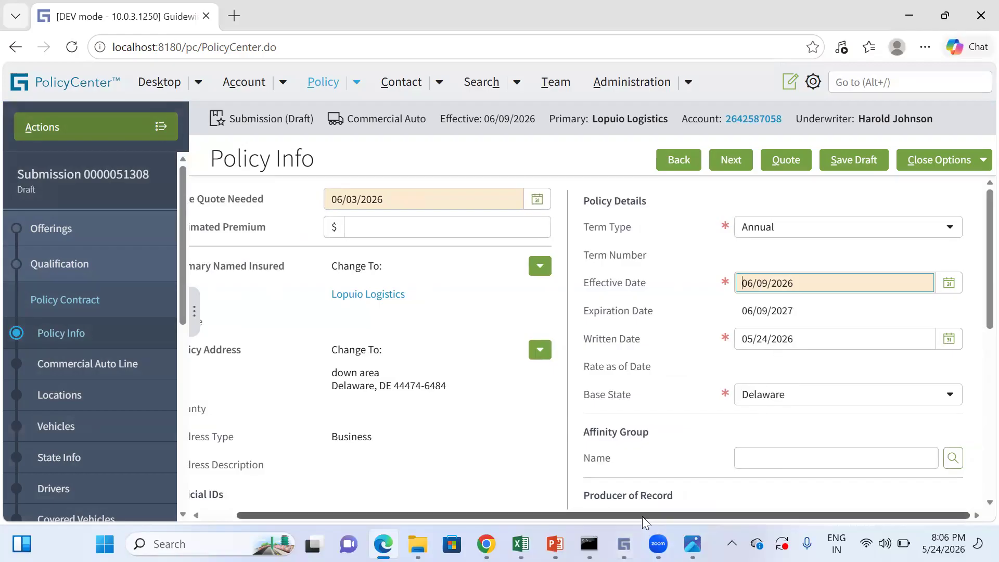
Review the producer of record and underwriting company details and continue to the Commercial Auto Line page.
{"action": "scroll", "coordinate": [540, 520], "scroll_direction": "left", "scroll_amount": 2}
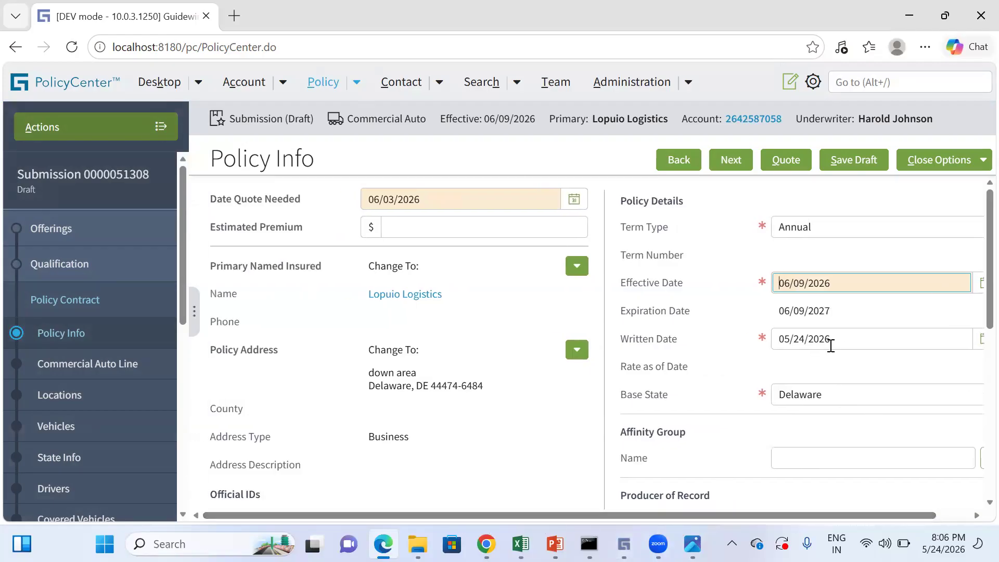
{"action": "scroll", "coordinate": [832, 346], "scroll_direction": "down", "scroll_amount": 3}
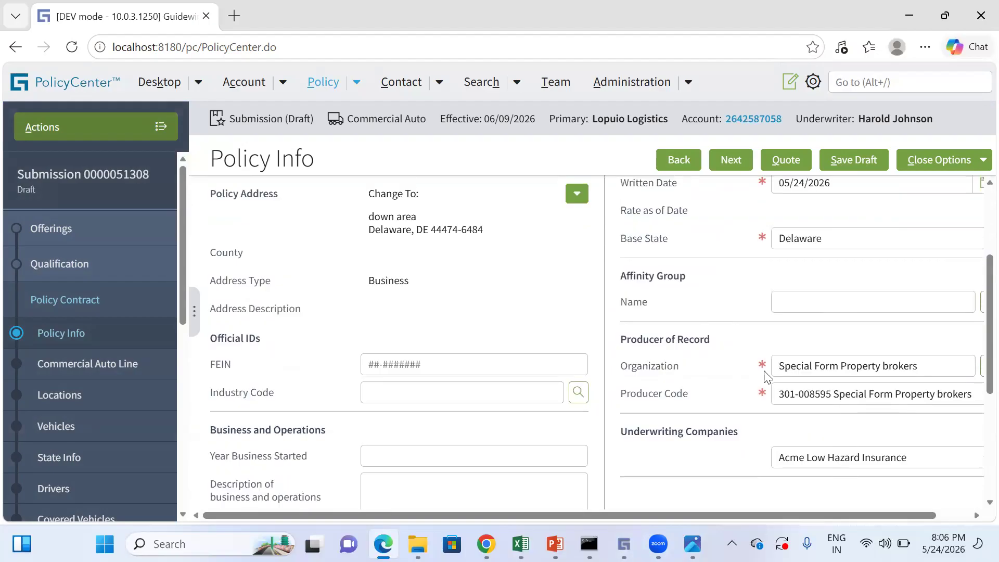
{"action": "scroll", "coordinate": [820, 292], "scroll_direction": "down", "scroll_amount": 2}
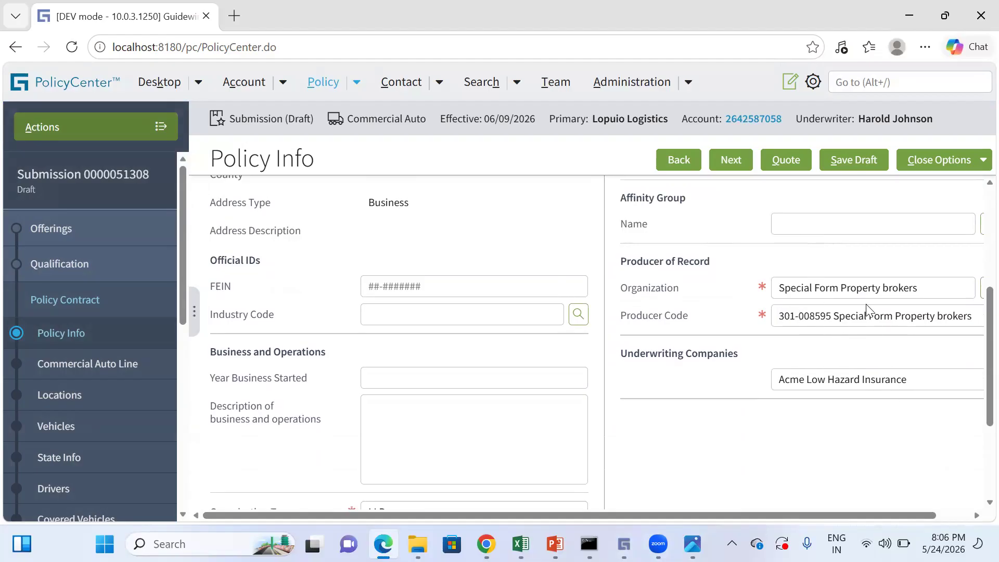
{"action": "scroll", "coordinate": [848, 397], "scroll_direction": "up", "scroll_amount": 5}
{"action": "left_click", "coordinate": [726, 161]}
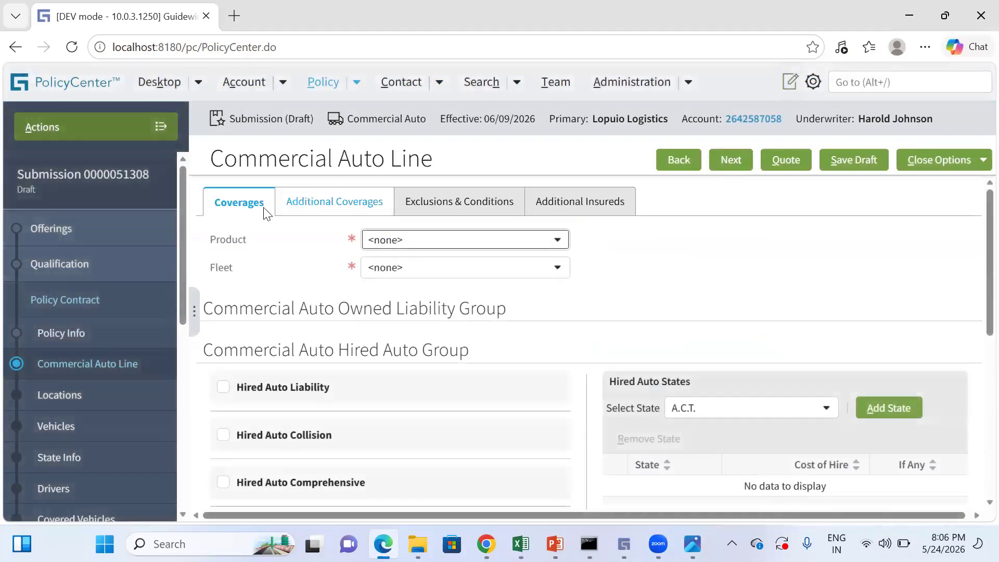
Set the Commercial Auto Line's Product to Business Auto and its Fleet to Fewer than 10 units.
{"action": "scroll", "coordinate": [387, 387], "scroll_direction": "down", "scroll_amount": 3}
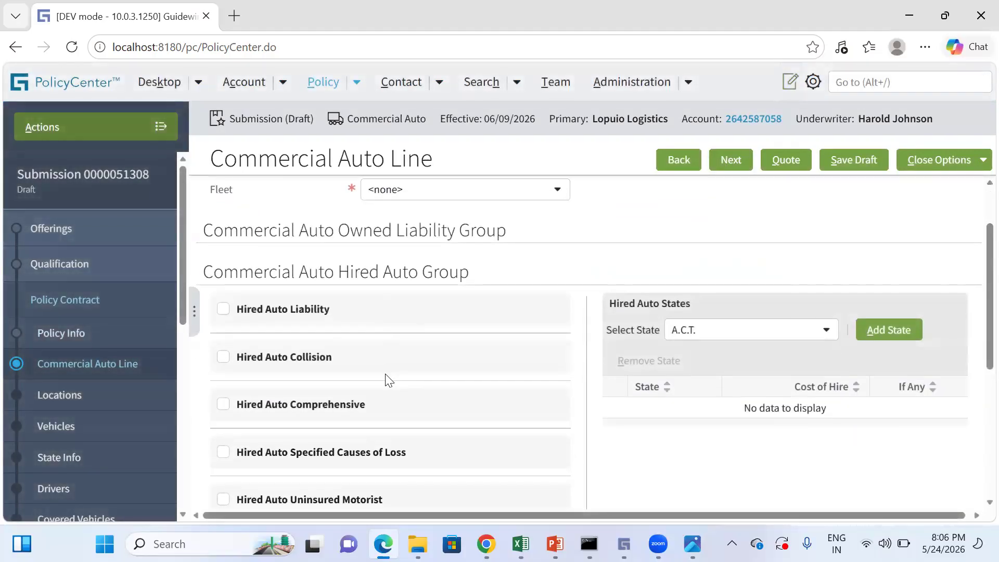
{"action": "scroll", "coordinate": [388, 379], "scroll_direction": "up", "scroll_amount": 3}
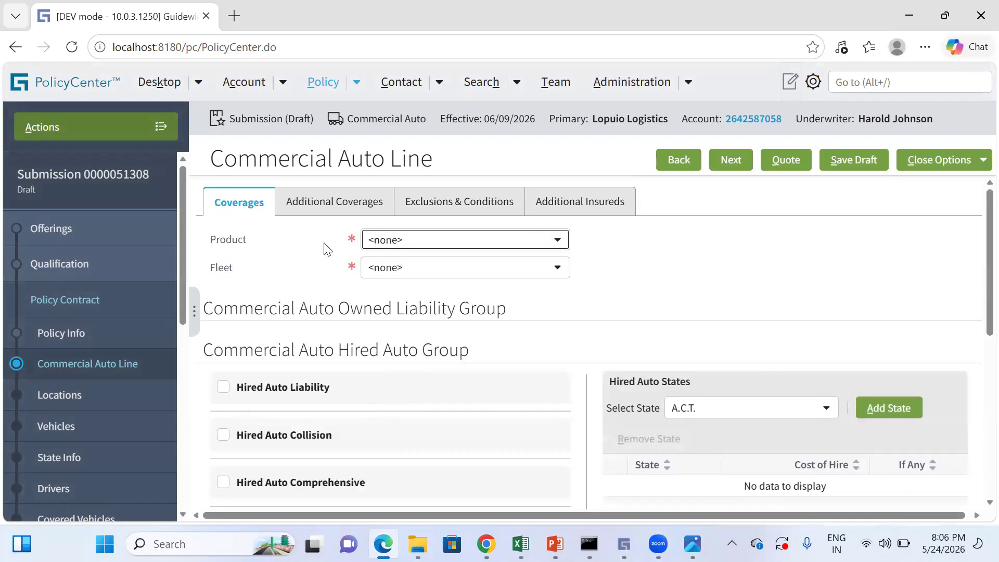
{"action": "left_click", "coordinate": [404, 245]}
{"action": "left_click", "coordinate": [399, 282]}
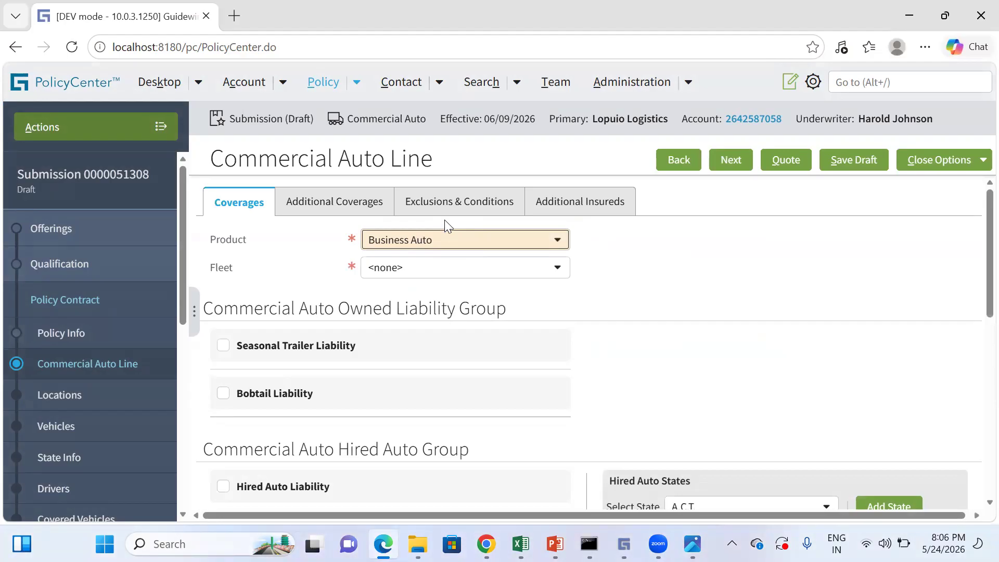
{"action": "left_click", "coordinate": [419, 271]}
{"action": "left_click", "coordinate": [412, 312]}
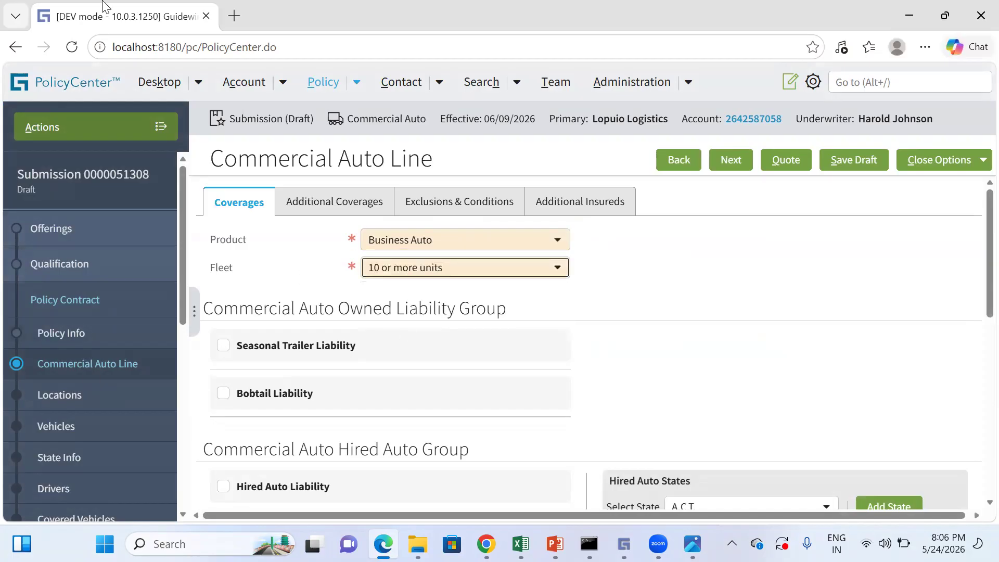
{"action": "left_click", "coordinate": [417, 267]}
{"action": "left_click", "coordinate": [422, 329]}
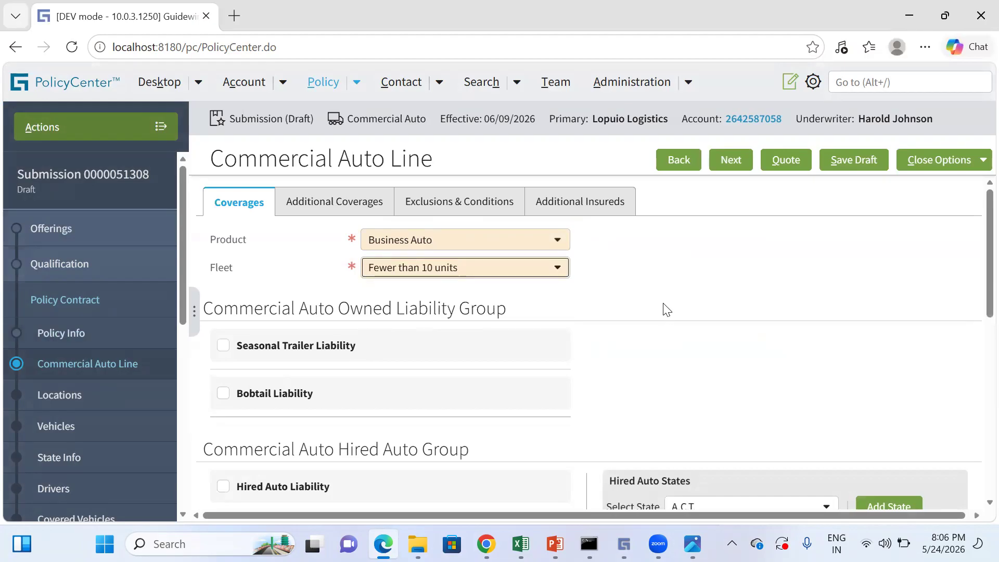
{"action": "left_click", "coordinate": [443, 272]}
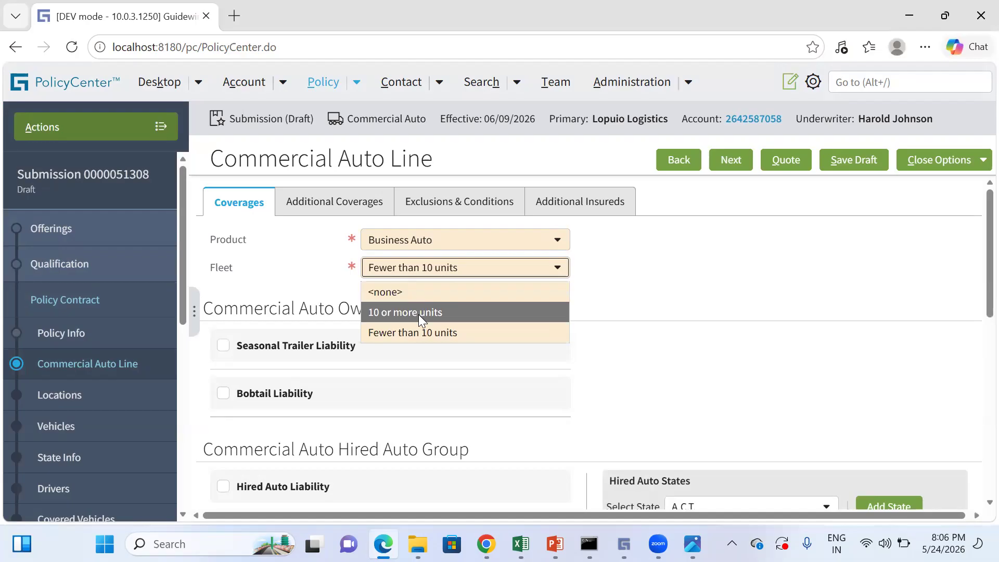
{"action": "left_click", "coordinate": [413, 337]}
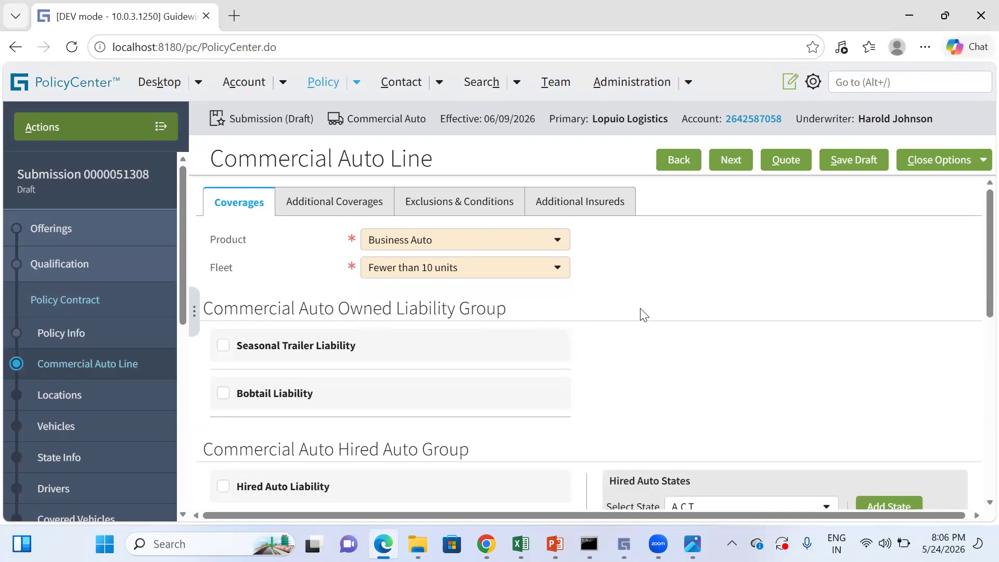
Examine the line's coverage groups, the additional coverage search, Exclusions & Conditions and Additional Insureds, and return to Coverages.
{"action": "scroll", "coordinate": [384, 325], "scroll_direction": "down", "scroll_amount": 3}
{"action": "scroll", "coordinate": [328, 383], "scroll_direction": "up", "scroll_amount": 3}
{"action": "scroll", "coordinate": [357, 398], "scroll_direction": "down", "scroll_amount": 3}
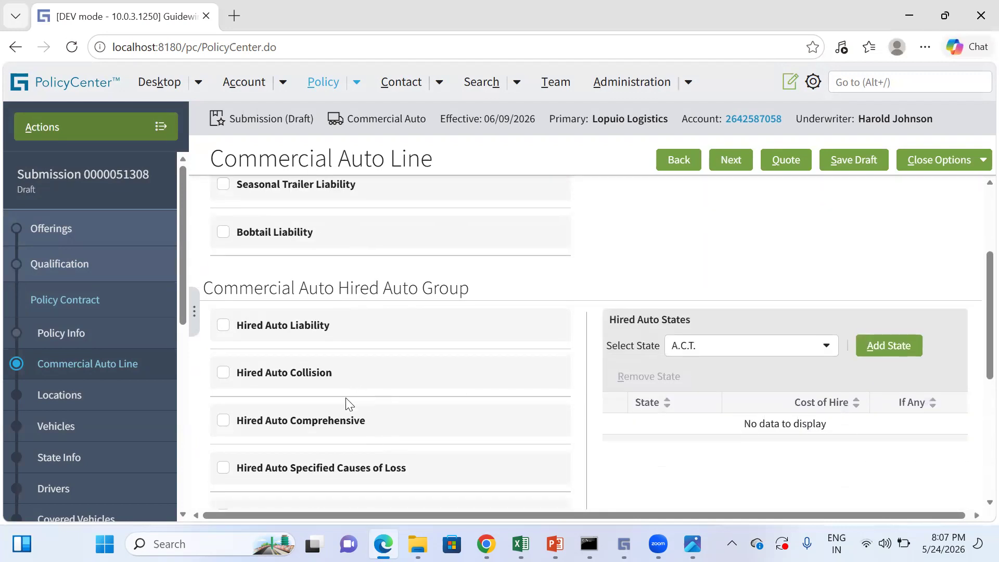
{"action": "scroll", "coordinate": [347, 401], "scroll_direction": "down", "scroll_amount": 5}
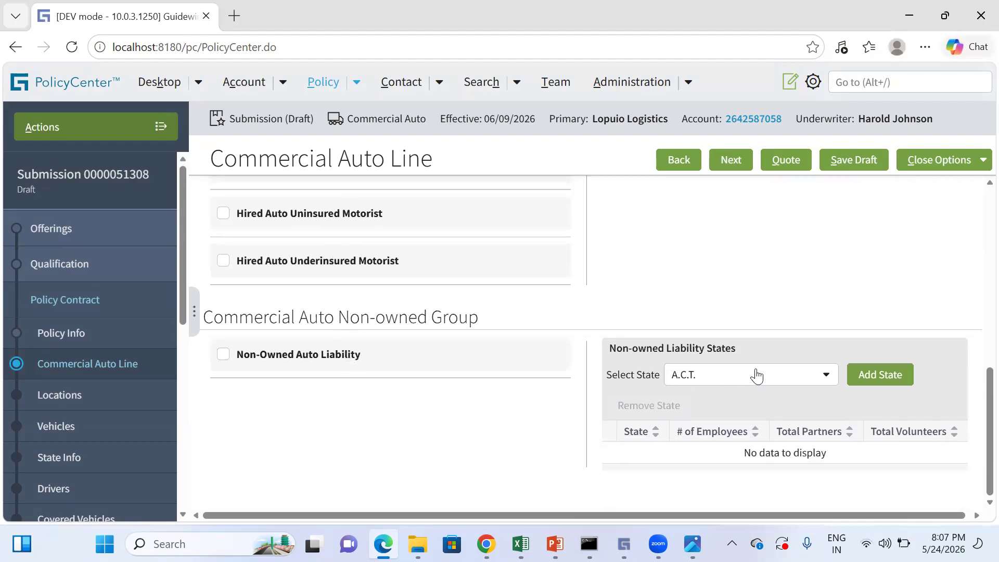
{"action": "scroll", "coordinate": [756, 375], "scroll_direction": "up", "scroll_amount": 8}
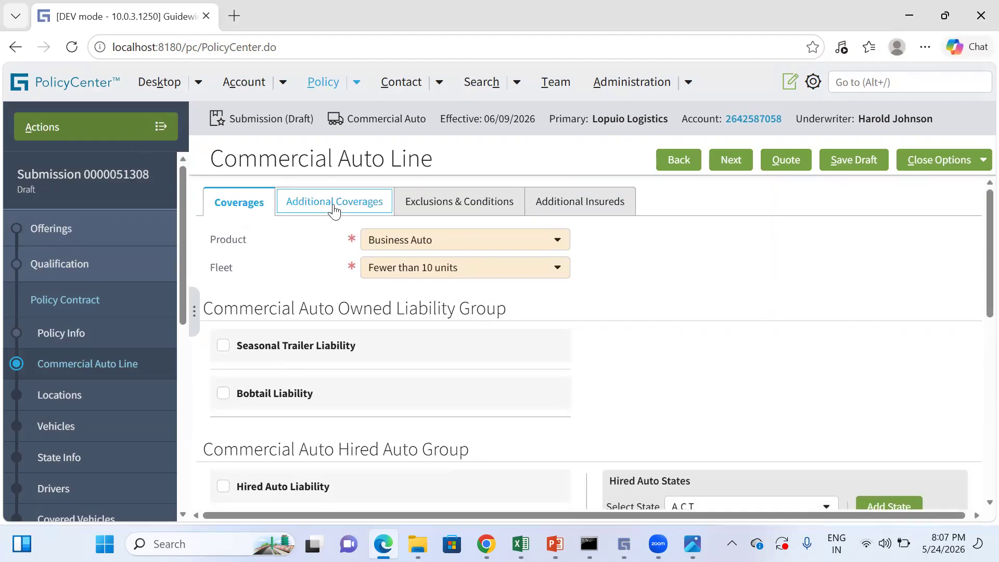
{"action": "left_click", "coordinate": [333, 209]}
{"action": "left_click", "coordinate": [245, 235]}
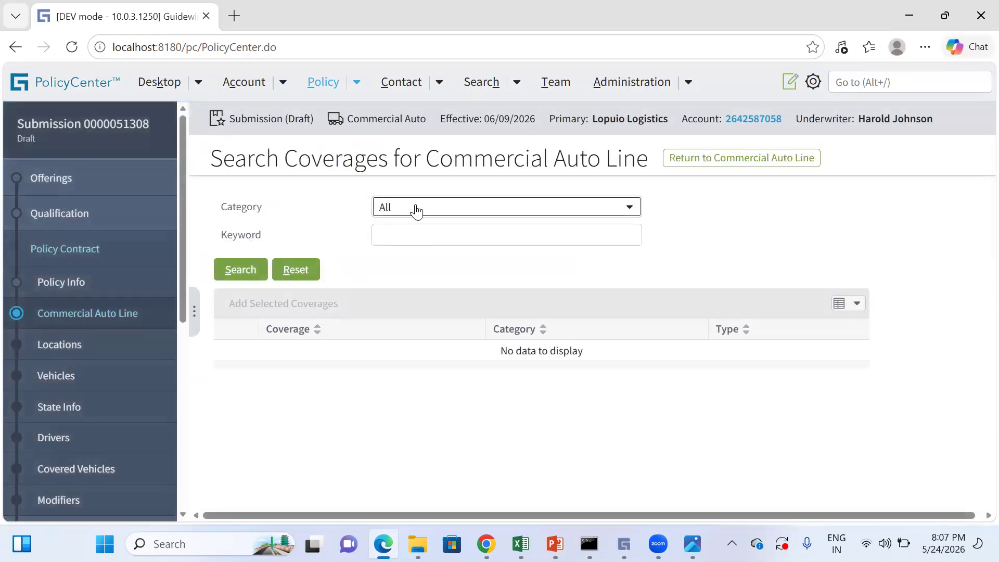
{"action": "left_click", "coordinate": [735, 158]}
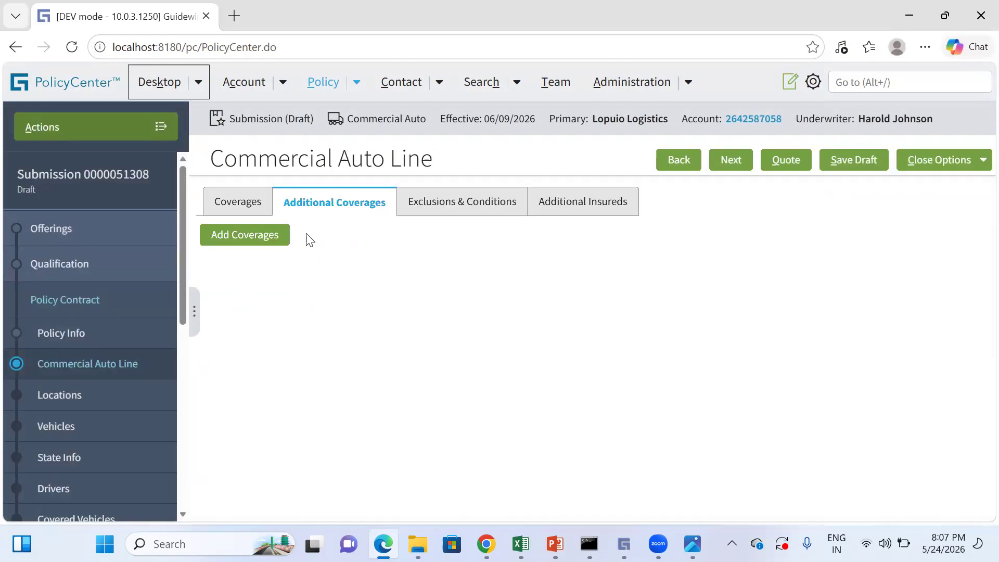
{"action": "left_click", "coordinate": [428, 205]}
{"action": "left_click", "coordinate": [575, 212]}
{"action": "left_click", "coordinate": [238, 203]}
Continue to Locations, select the primary location, review its details and proceed to Vehicles.
{"action": "left_click", "coordinate": [719, 168]}
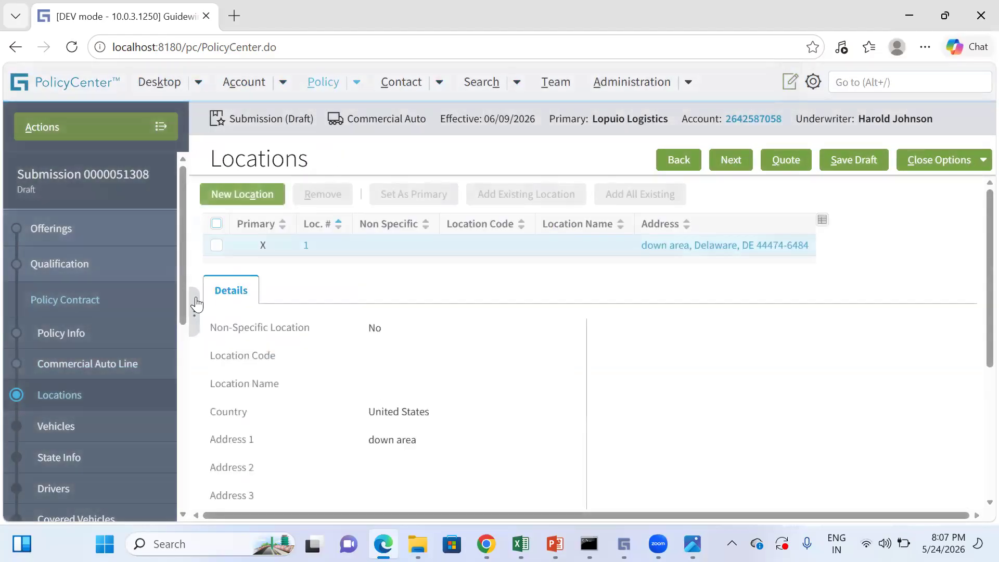
{"action": "left_click", "coordinate": [214, 250]}
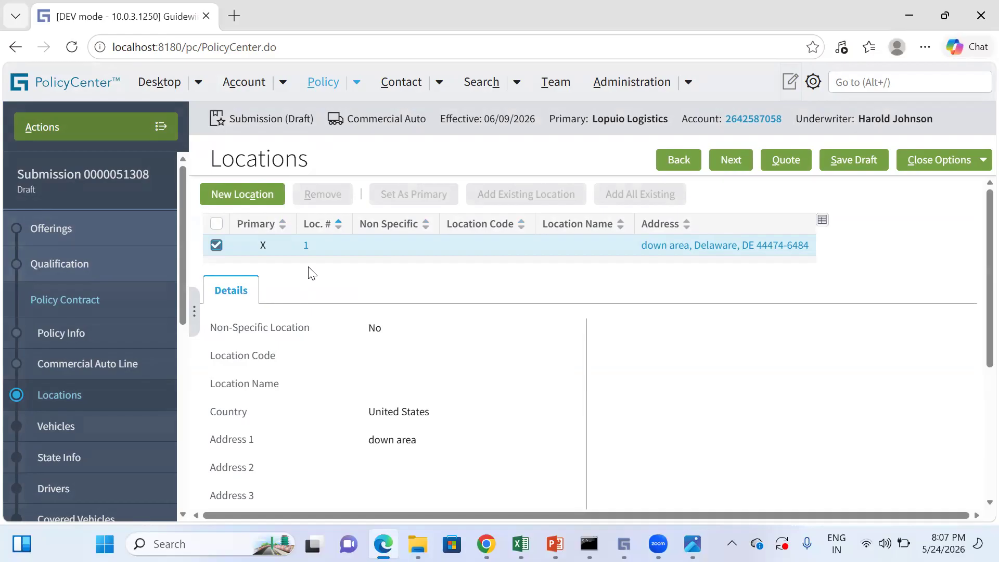
{"action": "scroll", "coordinate": [413, 357], "scroll_direction": "down", "scroll_amount": 5}
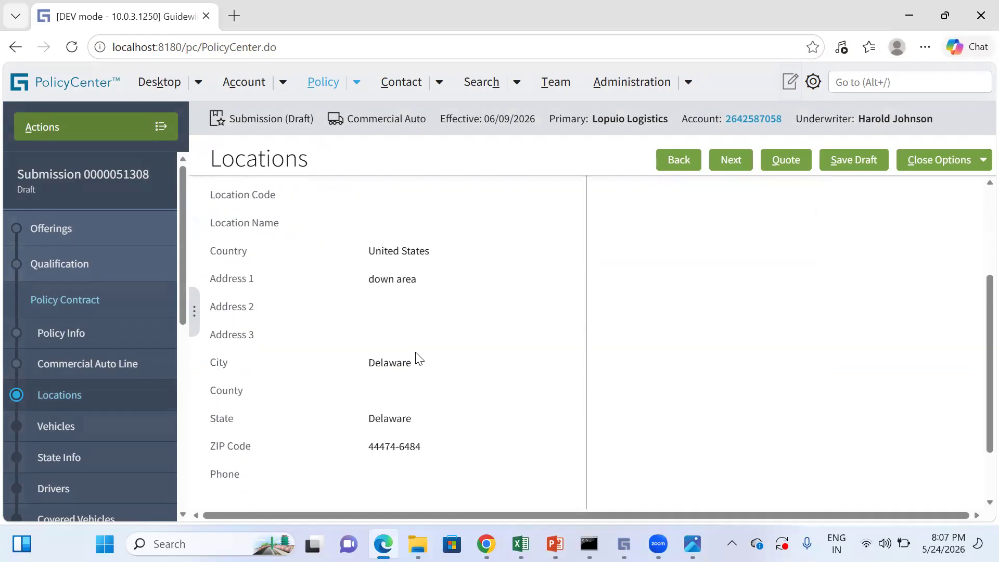
{"action": "scroll", "coordinate": [420, 359], "scroll_direction": "up", "scroll_amount": 5}
{"action": "left_click", "coordinate": [735, 161]}
Create a vehicle garaged at the existing Delaware location and set its Vehicle Type to Trucks,Tractors,Trailers.
{"action": "left_click", "coordinate": [367, 197]}
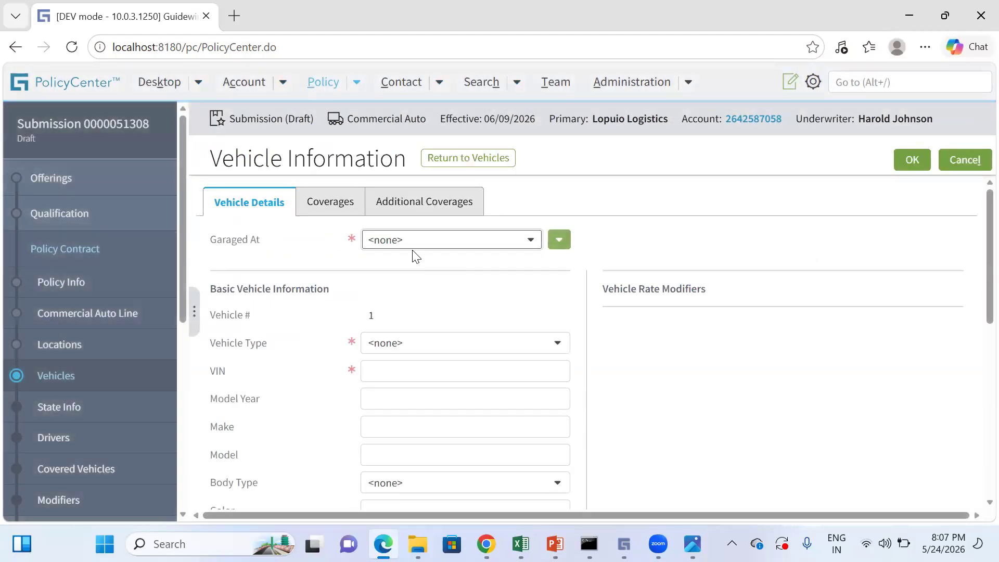
{"action": "left_click", "coordinate": [405, 241]}
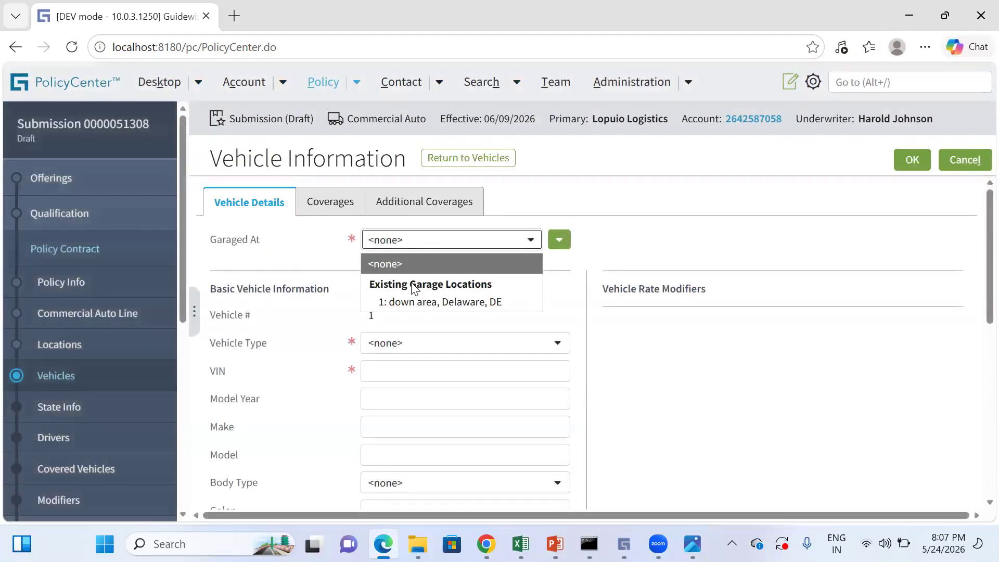
{"action": "left_click", "coordinate": [445, 303]}
{"action": "left_click", "coordinate": [429, 354]}
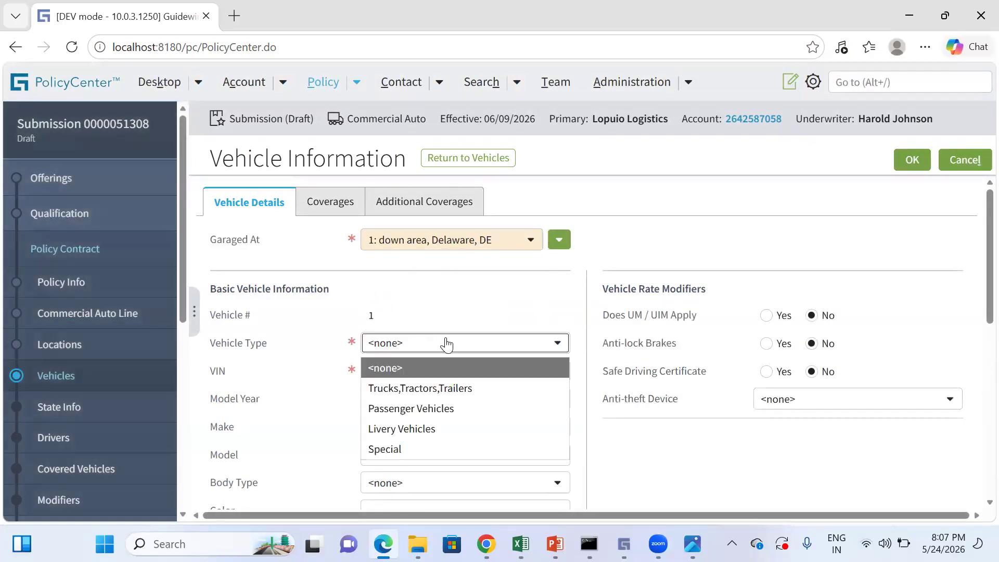
{"action": "left_click", "coordinate": [427, 388]}
Enter the vehicle's VIN so its basic details fill in, and set the Body Type to Truck.
{"action": "left_click", "coordinate": [399, 372]}
{"action": "type", "text": "2736"}
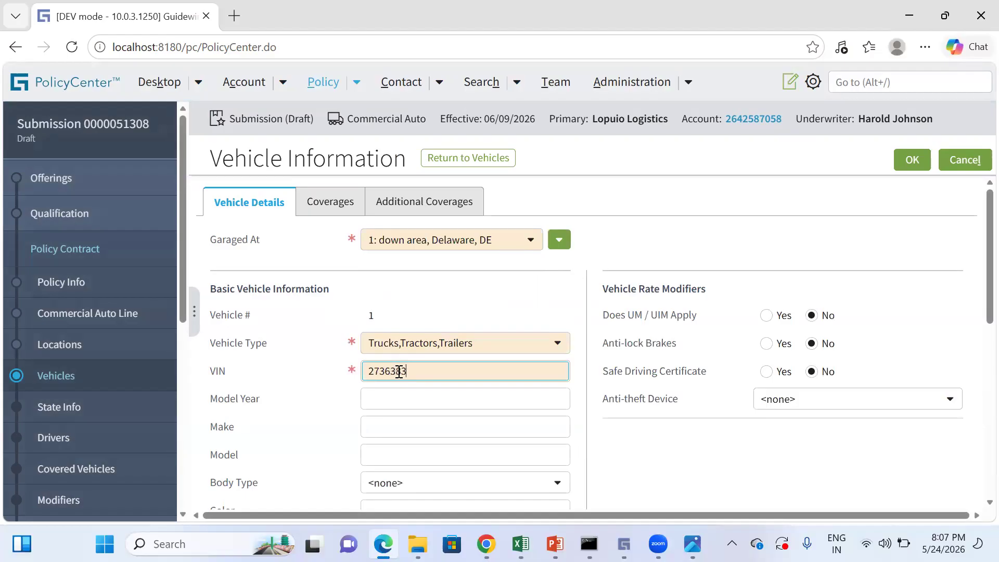
{"action": "type", "text": "383"}
{"action": "left_click", "coordinate": [396, 400]}
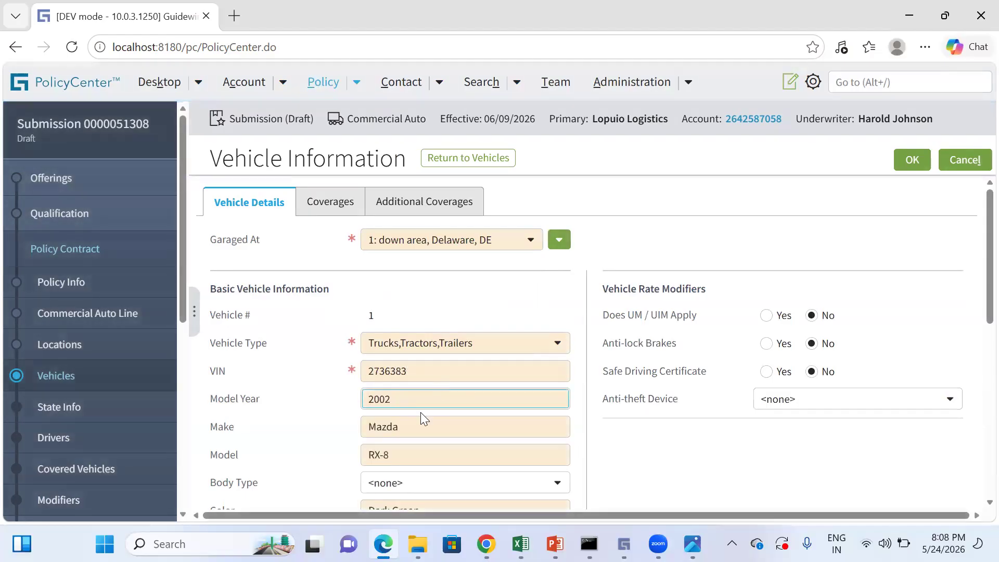
{"action": "scroll", "coordinate": [421, 412], "scroll_direction": "down", "scroll_amount": 3}
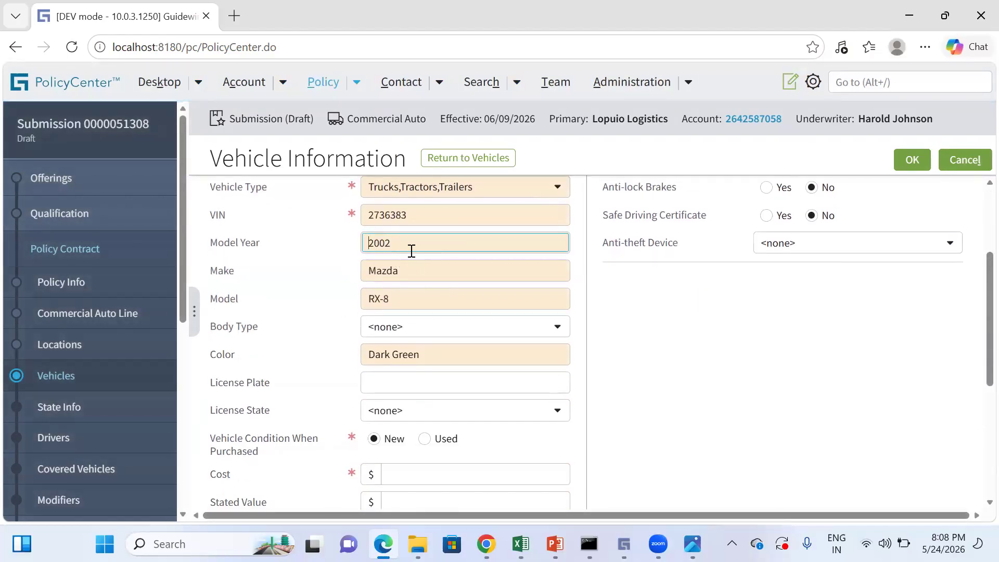
{"action": "left_click", "coordinate": [426, 332]}
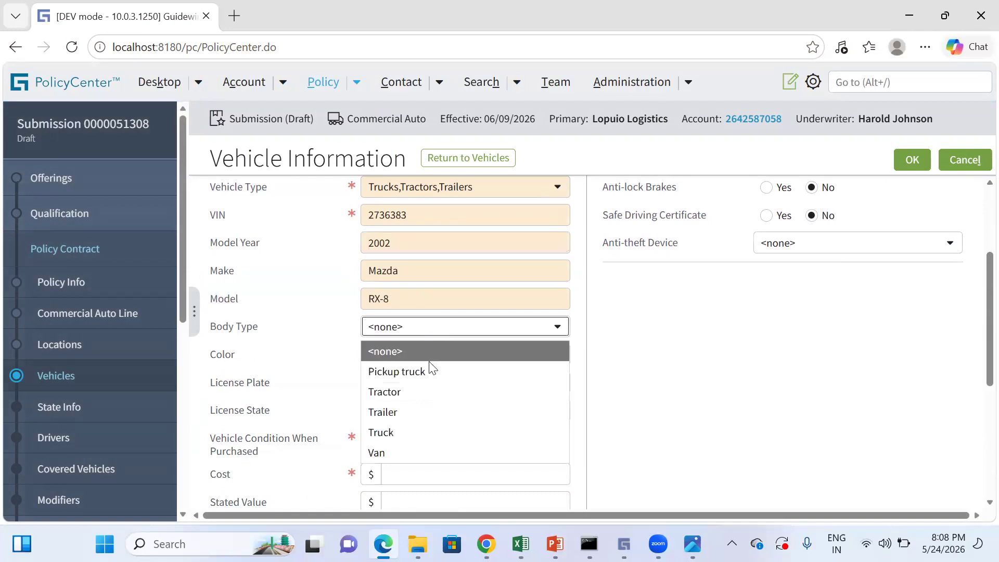
{"action": "left_click", "coordinate": [406, 434]}
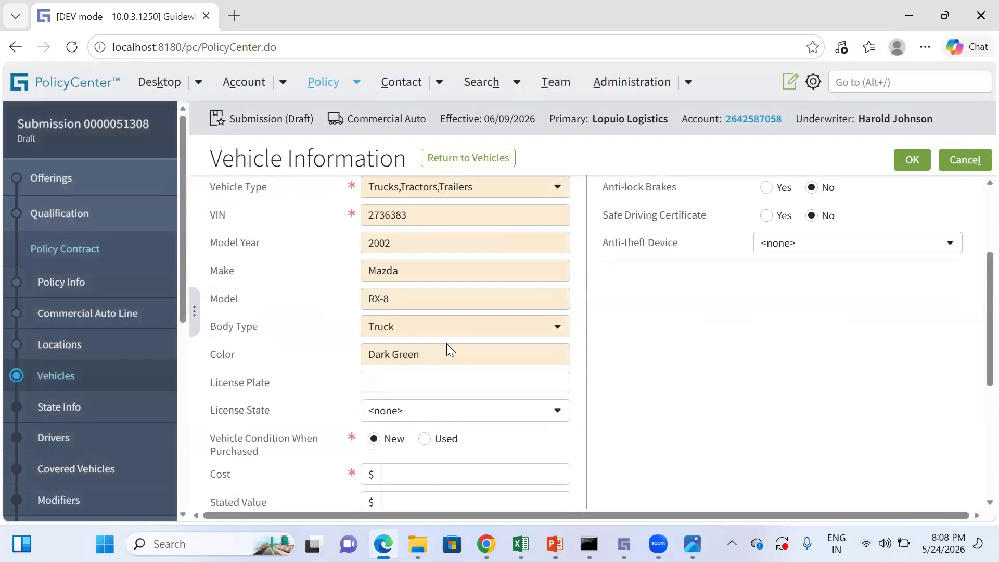
Set the vehicle's License State to Delaware and its condition when purchased to Used.
{"action": "scroll", "coordinate": [448, 350], "scroll_direction": "down", "scroll_amount": 3}
{"action": "left_click", "coordinate": [408, 262]}
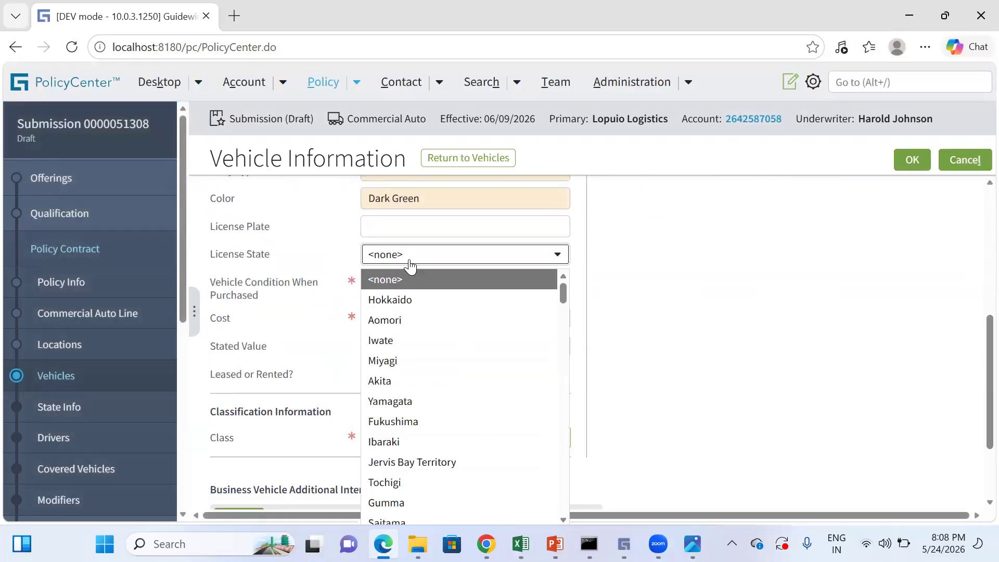
{"action": "key", "text": "d"}
{"action": "key", "text": "d"}
{"action": "key", "text": "d"}
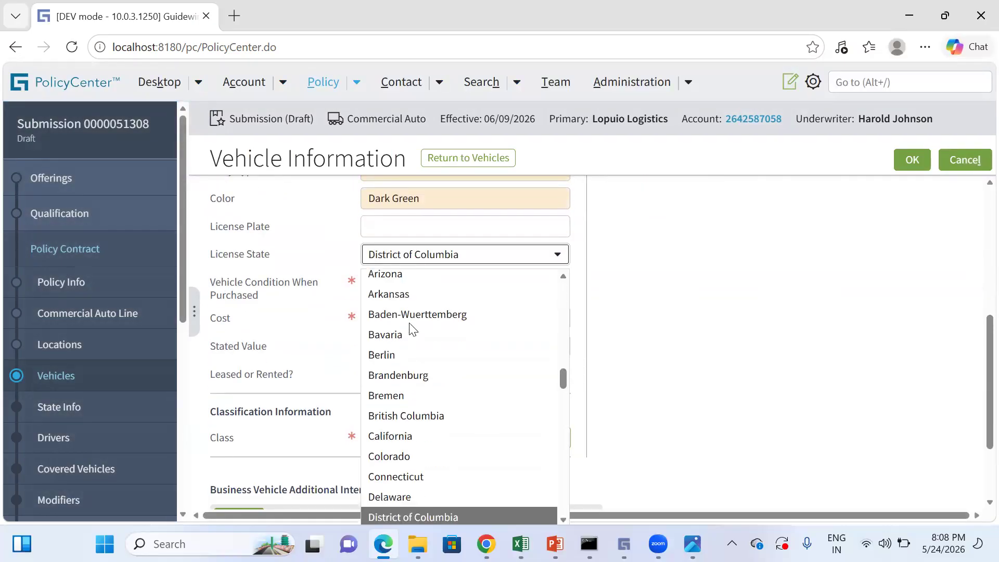
{"action": "left_click", "coordinate": [408, 500]}
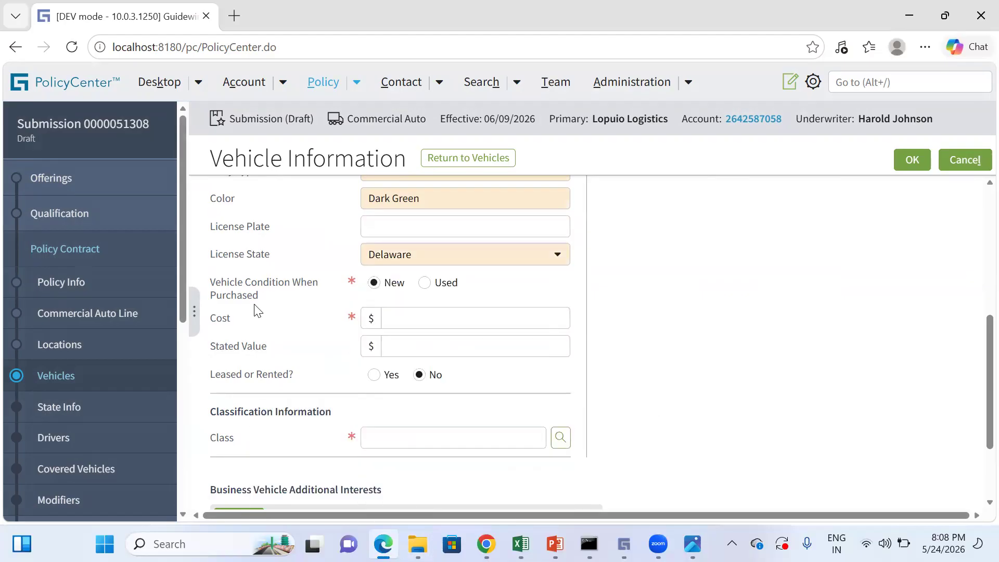
{"action": "left_click", "coordinate": [424, 283]}
Enter 9,000 as the vehicle's cost.
{"action": "scroll", "coordinate": [504, 331], "scroll_direction": "up", "scroll_amount": 5}
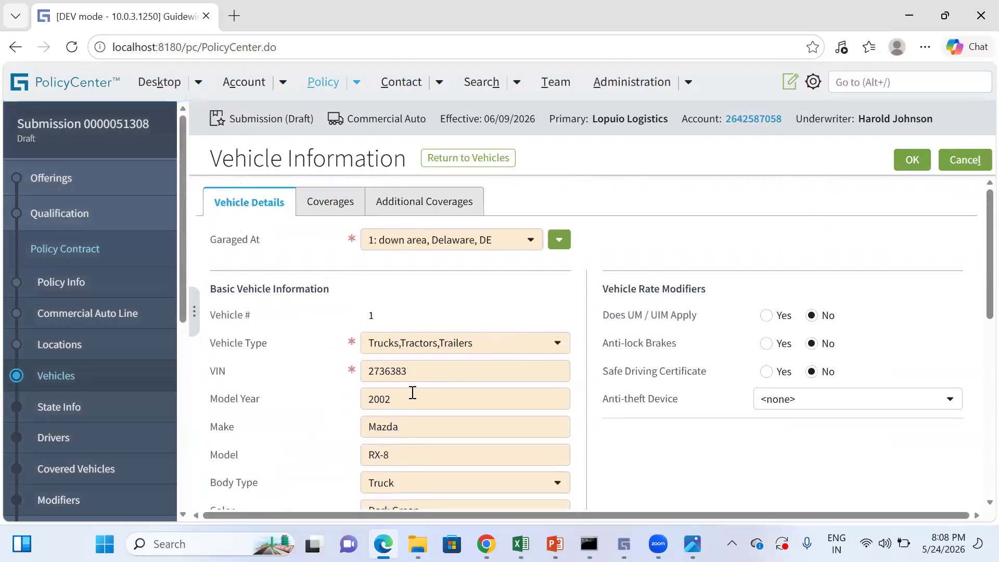
{"action": "scroll", "coordinate": [553, 432], "scroll_direction": "down", "scroll_amount": 5}
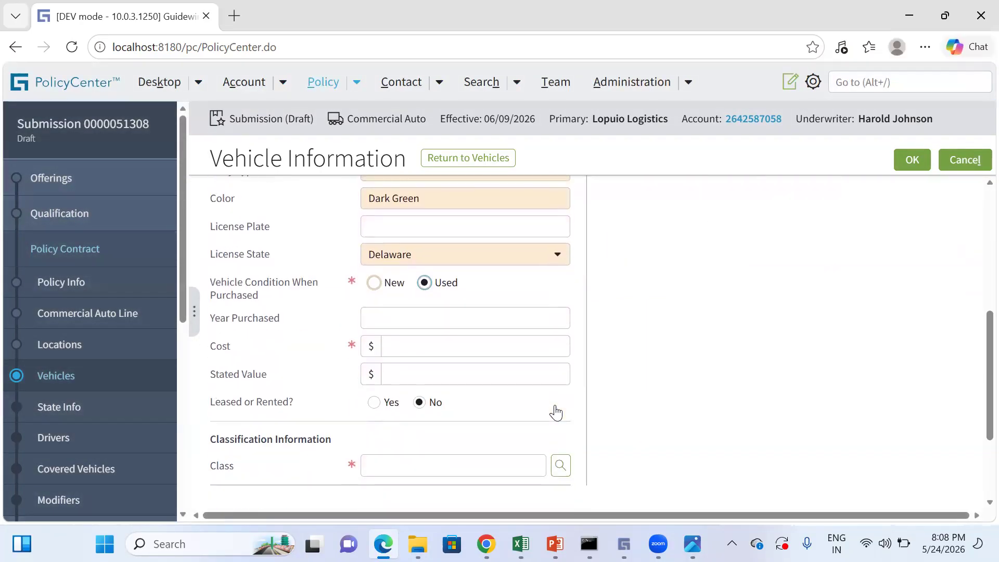
{"action": "left_click", "coordinate": [426, 345]}
{"action": "type", "text": "12,000"}
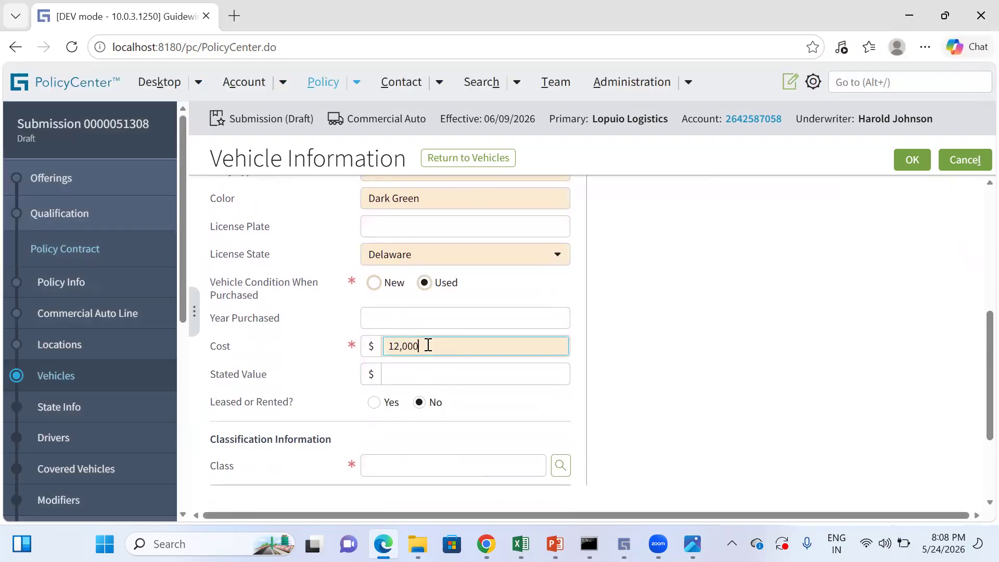
{"action": "key", "text": "BackSpace"}
{"action": "key", "text": "BackSpace"}
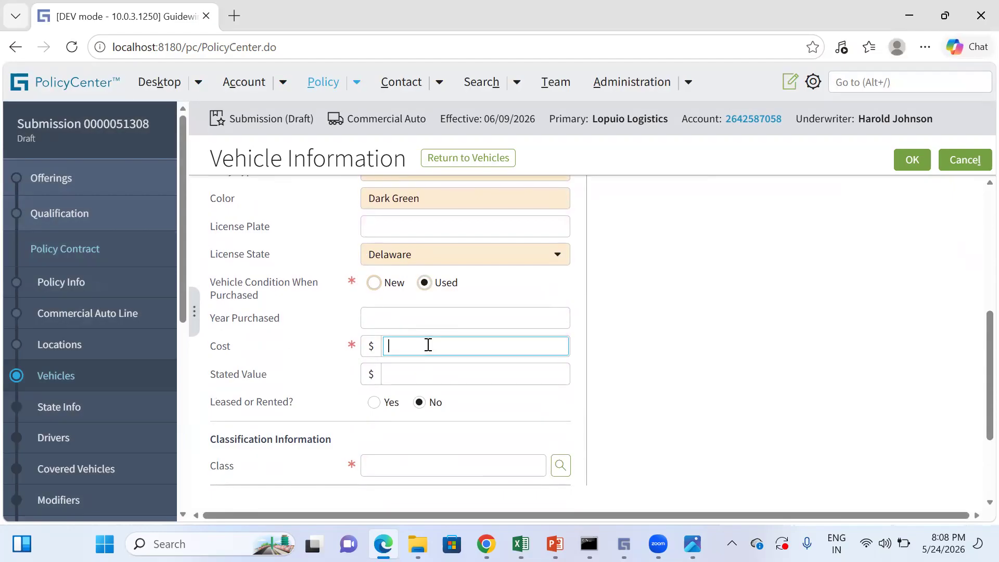
{"action": "type", "text": "9000"}
{"action": "left_click", "coordinate": [691, 302]}
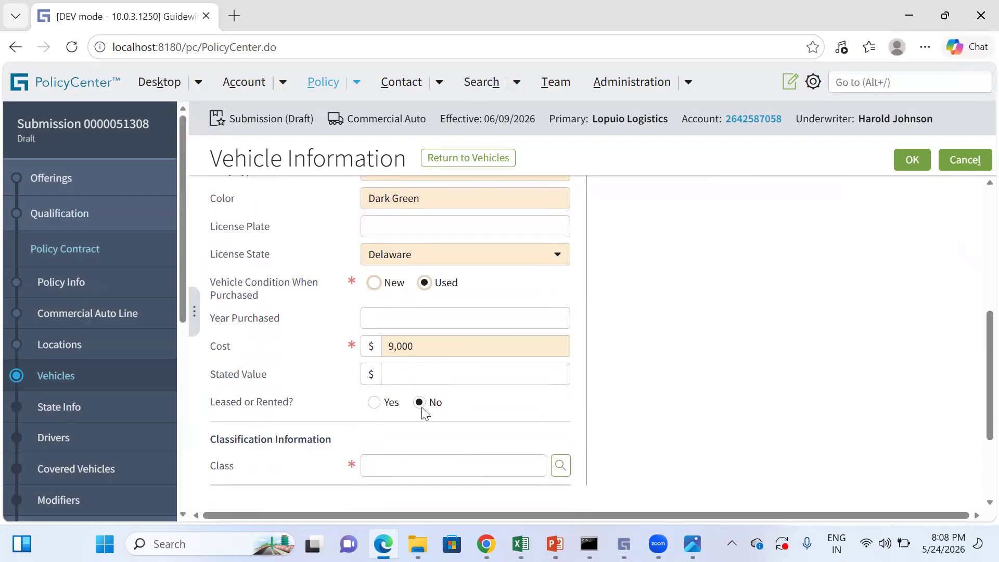
Search the vehicle class codes without extra filters and select class 040718, the intermediate-radius service or utility trailer for periodicals delivery.
{"action": "scroll", "coordinate": [743, 394], "scroll_direction": "down", "scroll_amount": 1}
{"action": "left_click", "coordinate": [560, 387]}
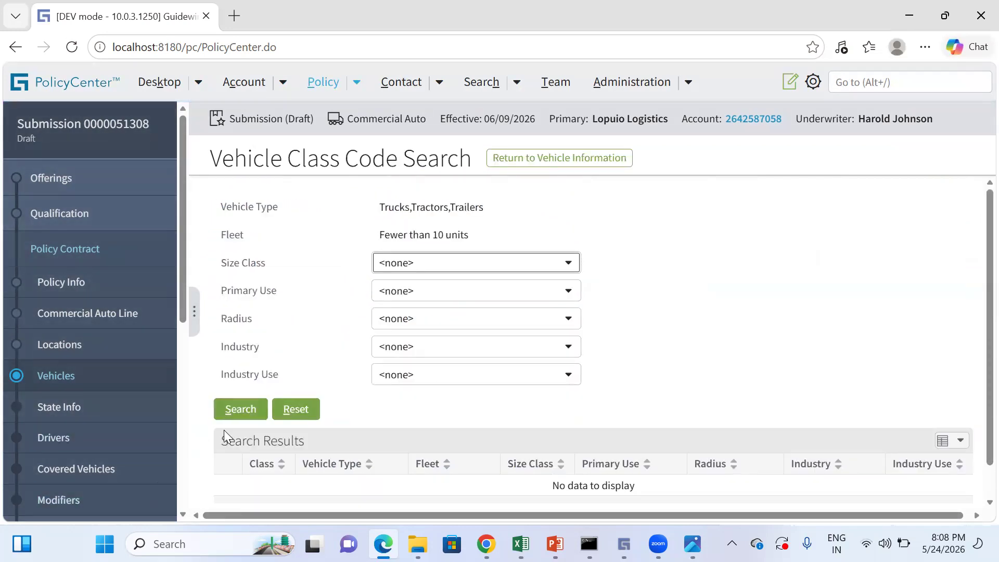
{"action": "left_click", "coordinate": [240, 410]}
{"action": "scroll", "coordinate": [243, 434], "scroll_direction": "down", "scroll_amount": 2}
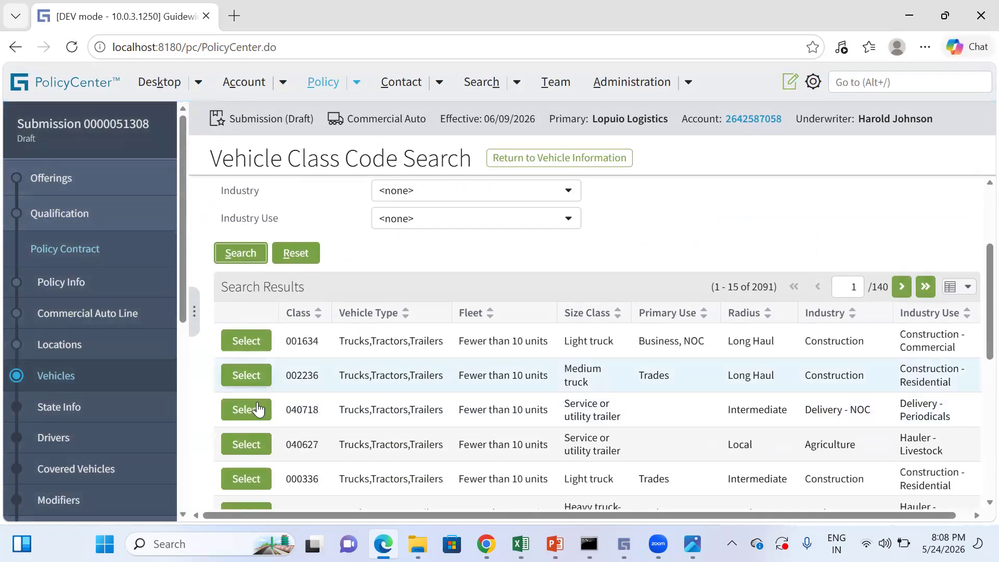
{"action": "left_click", "coordinate": [245, 414]}
{"action": "scroll", "coordinate": [244, 415], "scroll_direction": "down", "scroll_amount": 1}
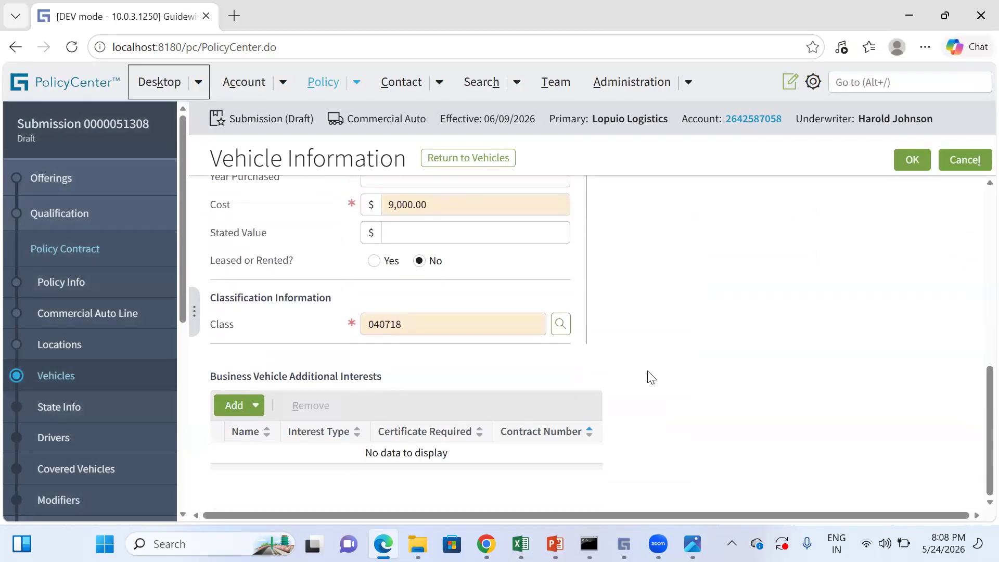
Set the vehicle's Anti-theft Device rate modifier to GPS locating device.
{"action": "scroll", "coordinate": [493, 380], "scroll_direction": "up", "scroll_amount": 8}
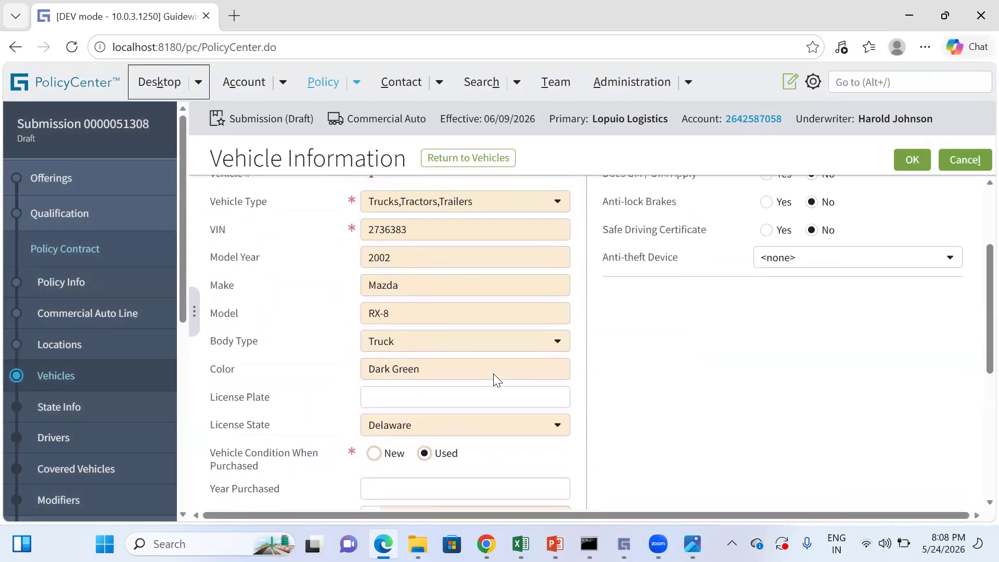
{"action": "left_click", "coordinate": [786, 399]}
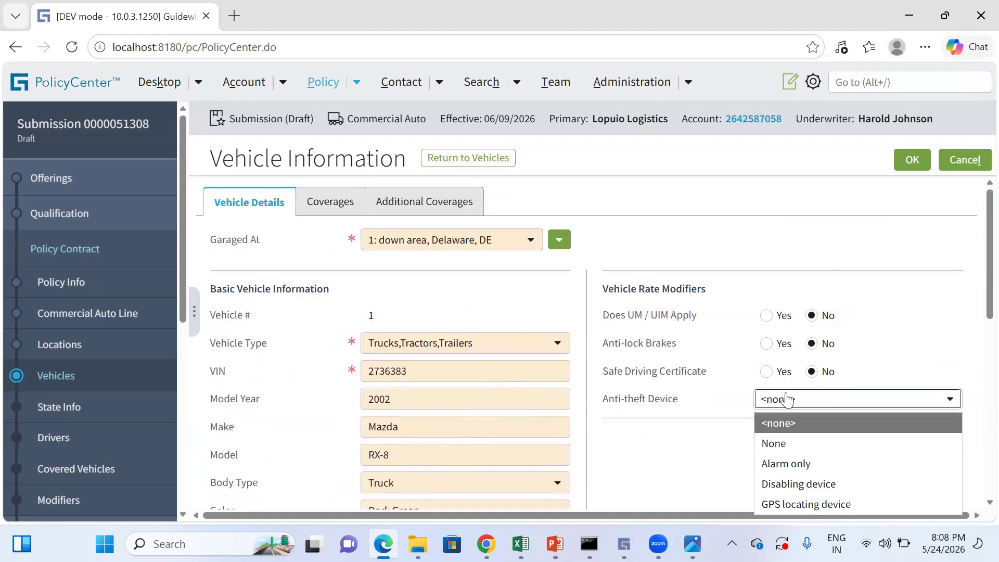
{"action": "left_click", "coordinate": [794, 481]}
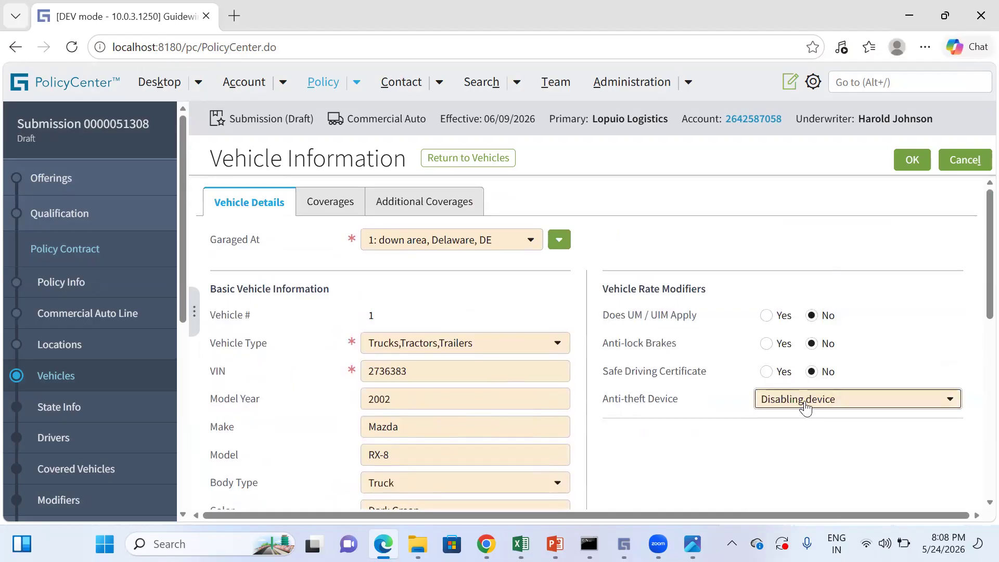
{"action": "left_click", "coordinate": [806, 404]}
{"action": "left_click", "coordinate": [795, 464]}
{"action": "left_click", "coordinate": [789, 405]}
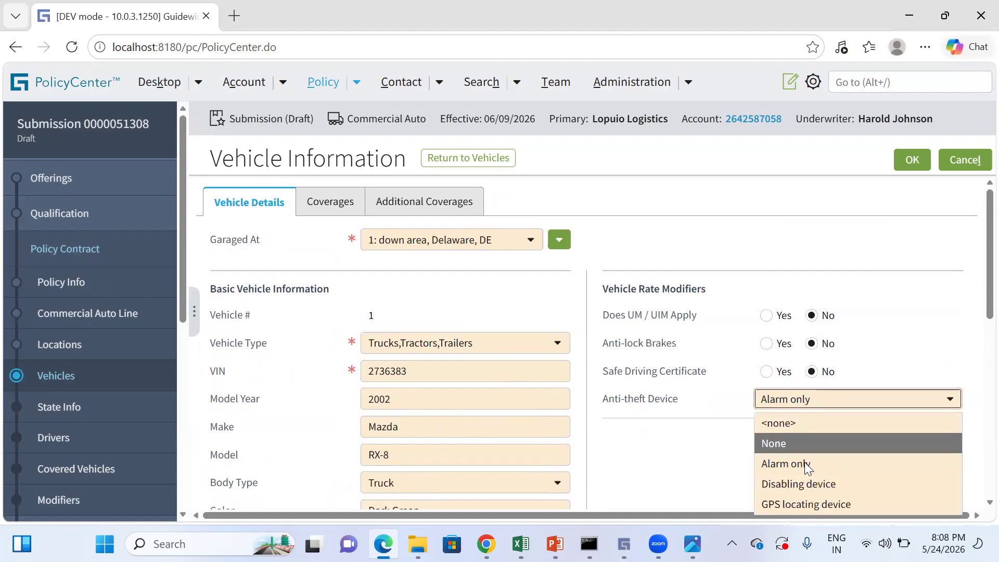
{"action": "left_click", "coordinate": [803, 498]}
{"action": "scroll", "coordinate": [816, 416], "scroll_direction": "down", "scroll_amount": 1}
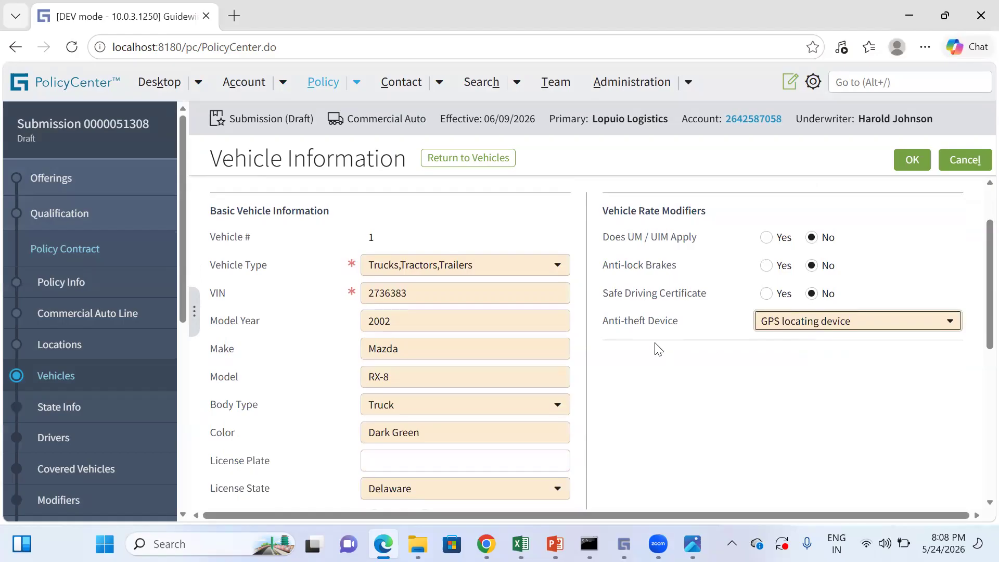
Review the vehicle's Coverages and Additional Coverages, and save the vehicle to the submission.
{"action": "scroll", "coordinate": [661, 347], "scroll_direction": "up", "scroll_amount": 1}
{"action": "left_click", "coordinate": [347, 199]}
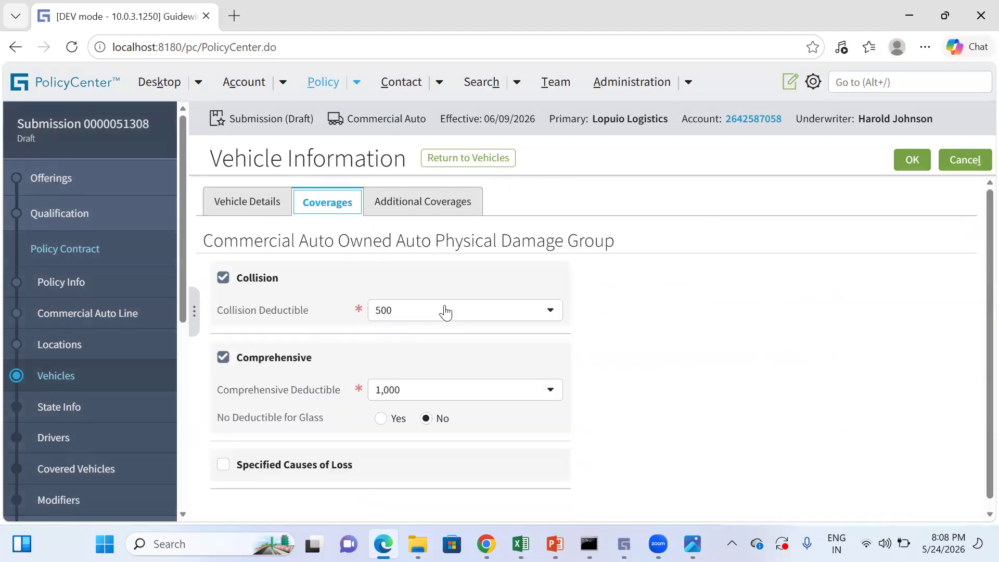
{"action": "scroll", "coordinate": [445, 312], "scroll_direction": "down", "scroll_amount": 1}
{"action": "left_click", "coordinate": [439, 191]}
{"action": "left_click", "coordinate": [249, 200]}
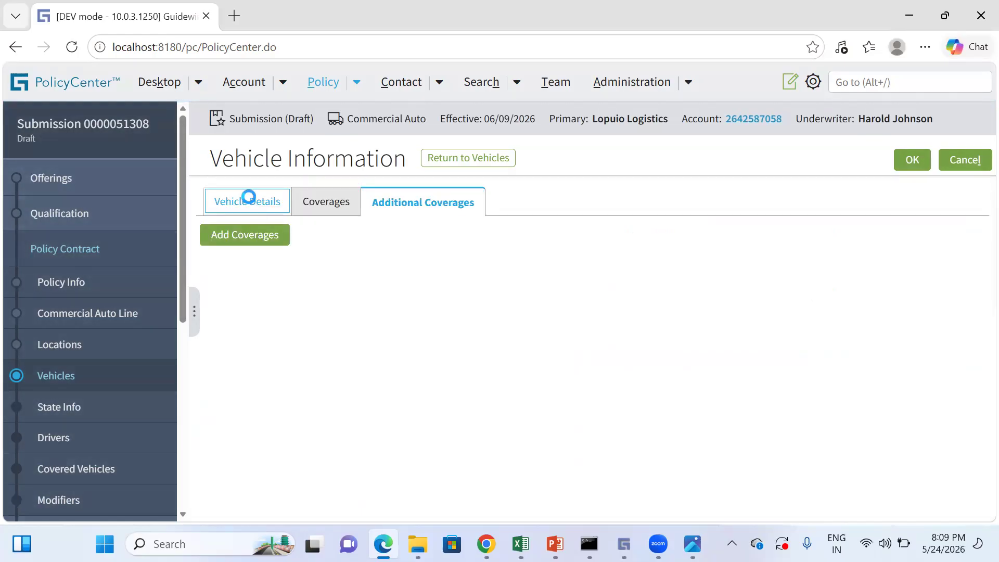
{"action": "left_click", "coordinate": [912, 160]}
Select the vehicle, continue to State Info, and review Delaware's coverages, additional coverages, and exclusions and conditions.
{"action": "left_click", "coordinate": [217, 245]}
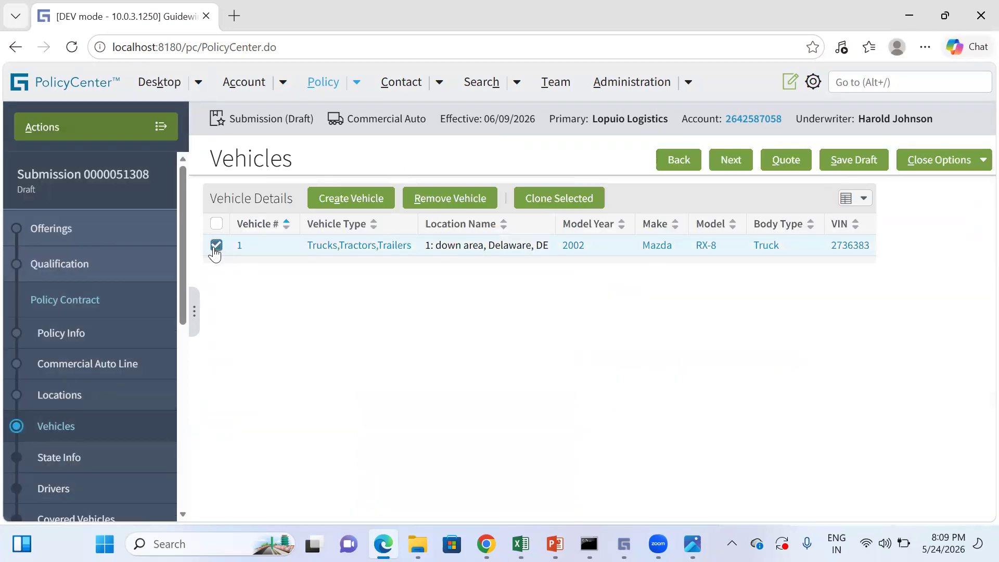
{"action": "left_click", "coordinate": [727, 160]}
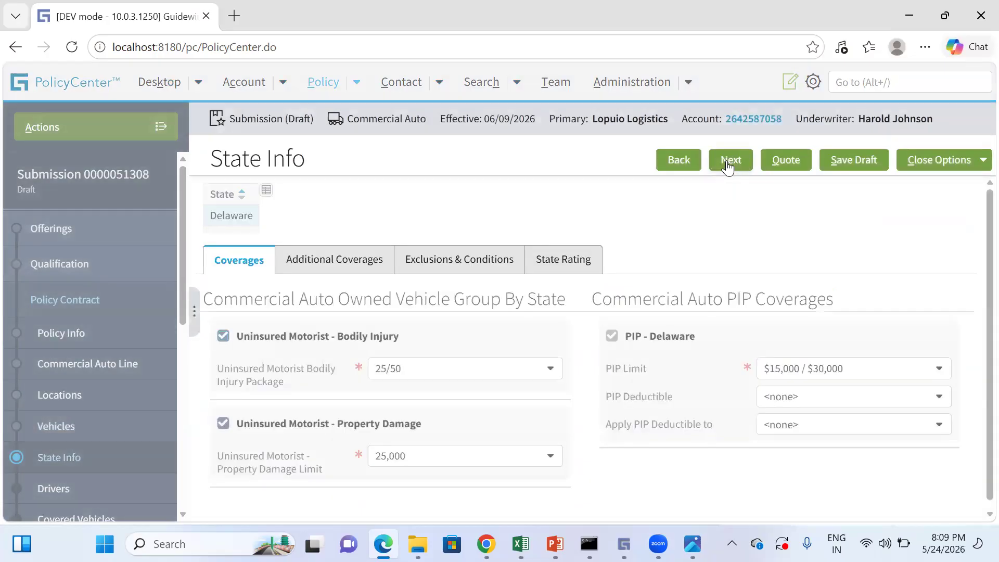
{"action": "scroll", "coordinate": [454, 337], "scroll_direction": "down", "scroll_amount": 1}
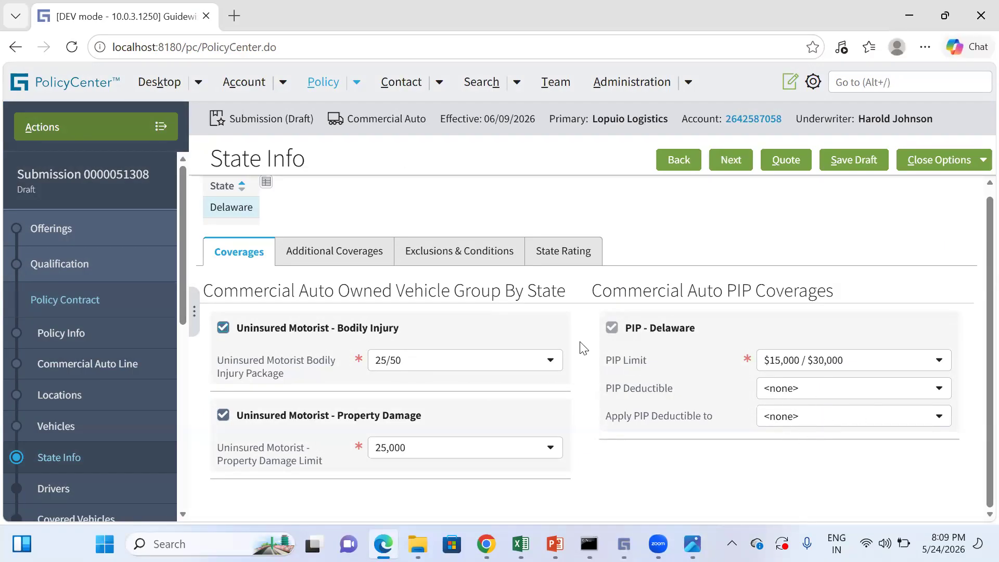
{"action": "left_click", "coordinate": [345, 252]}
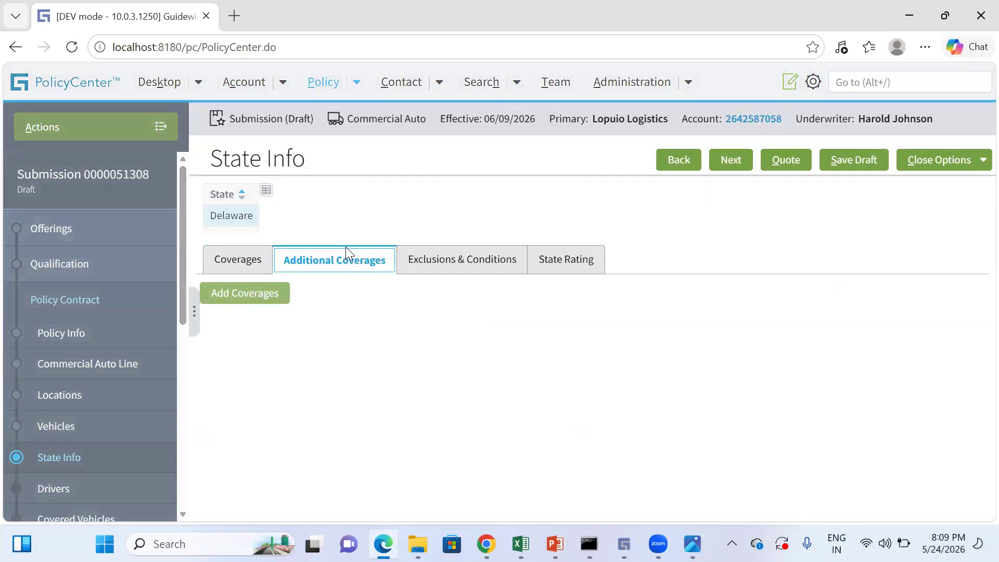
{"action": "left_click", "coordinate": [498, 262]}
Set both the Experience Modifier and the Expense Modifier to 4 in Delaware's State Rating.
{"action": "left_click", "coordinate": [575, 260]}
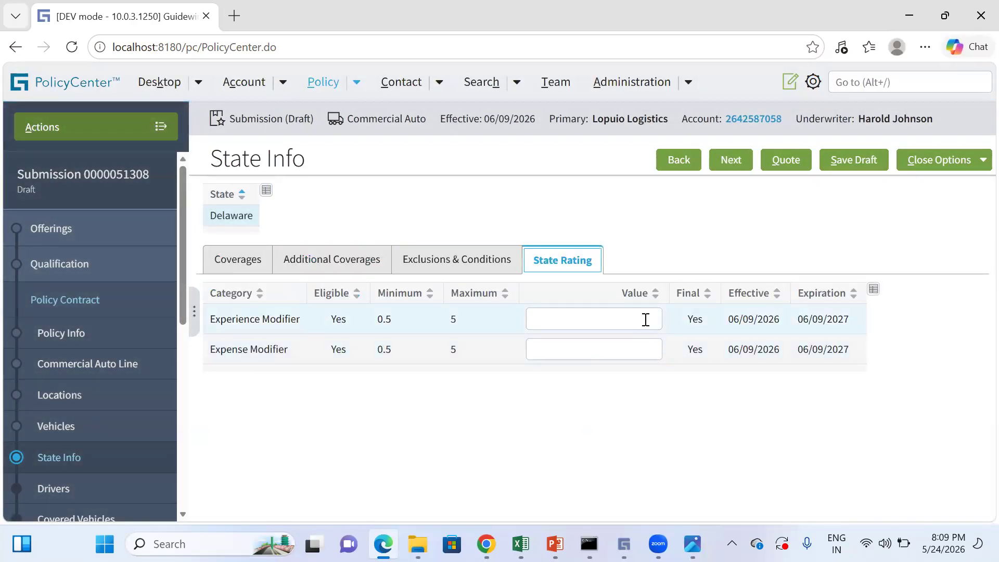
{"action": "left_click", "coordinate": [645, 319]}
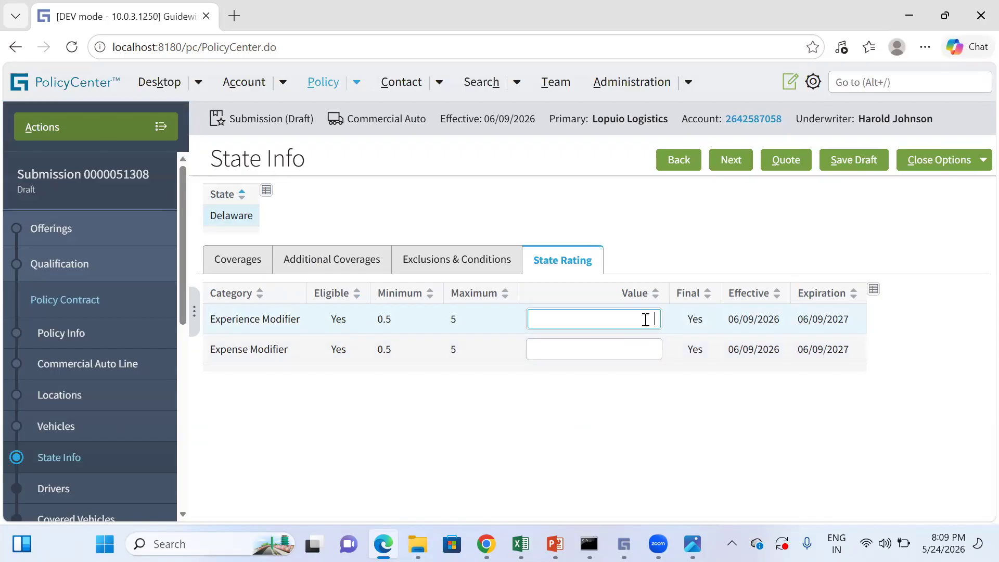
{"action": "type", "text": "4"}
{"action": "left_click", "coordinate": [647, 350]}
{"action": "type", "text": "4"}
{"action": "left_click", "coordinate": [582, 416]}
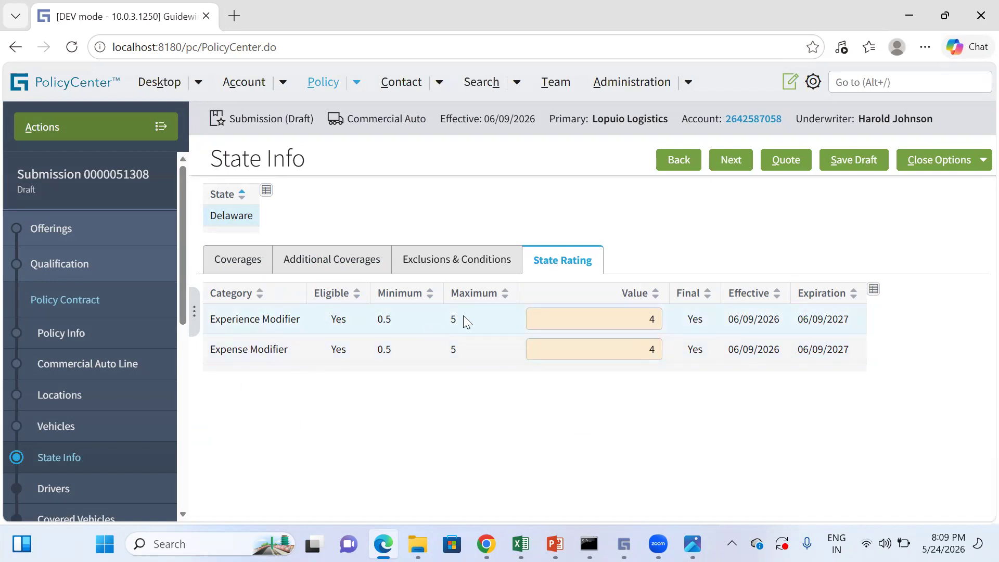
{"action": "left_click_drag", "start_coordinate": [221, 325], "coordinate": [263, 325]}
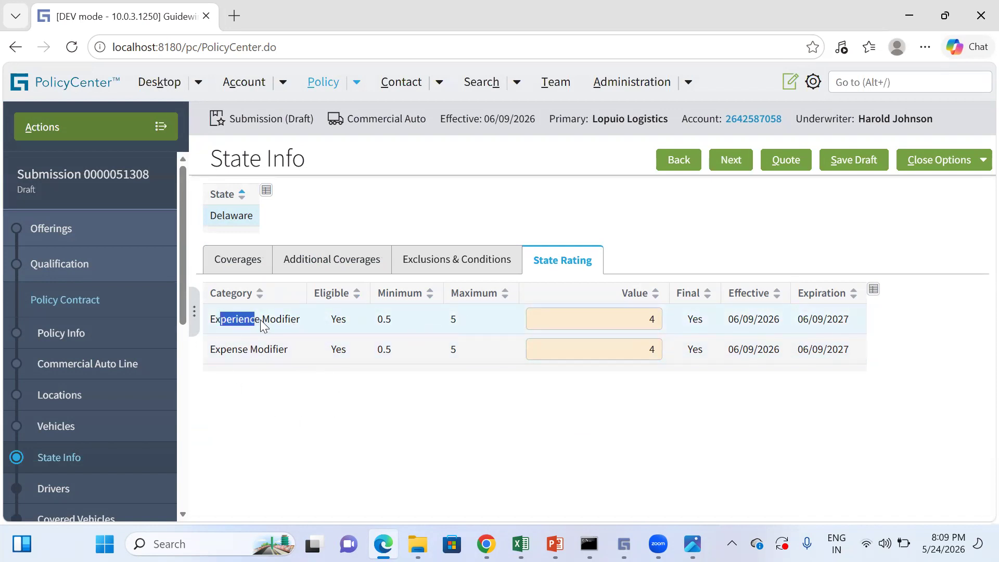
{"action": "left_click", "coordinate": [253, 414]}
{"action": "left_click_drag", "start_coordinate": [232, 356], "coordinate": [262, 354]}
{"action": "left_click", "coordinate": [253, 414]}
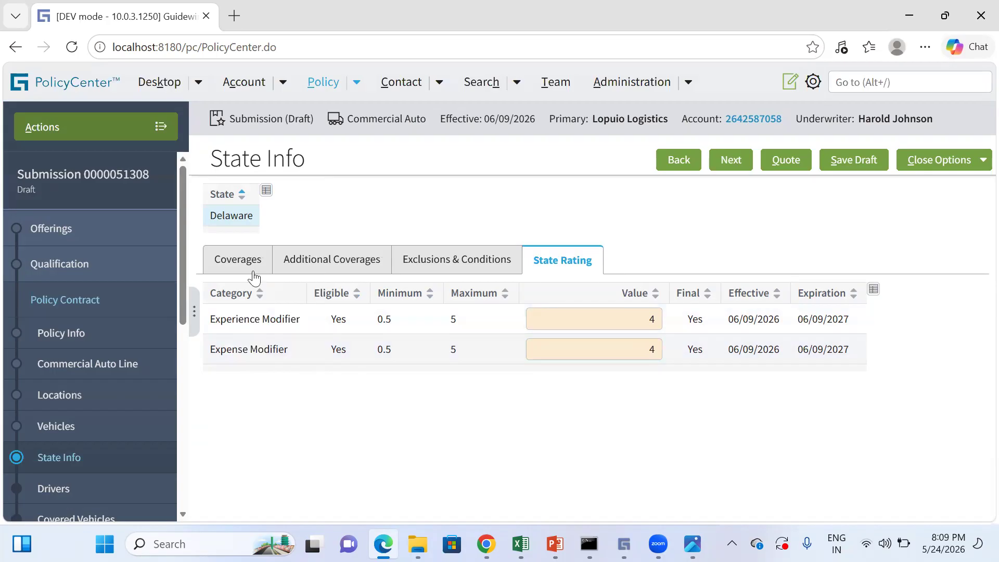
Continue to Drivers and open the details form for a new driver.
{"action": "left_click", "coordinate": [731, 160]}
{"action": "left_click", "coordinate": [346, 202]}
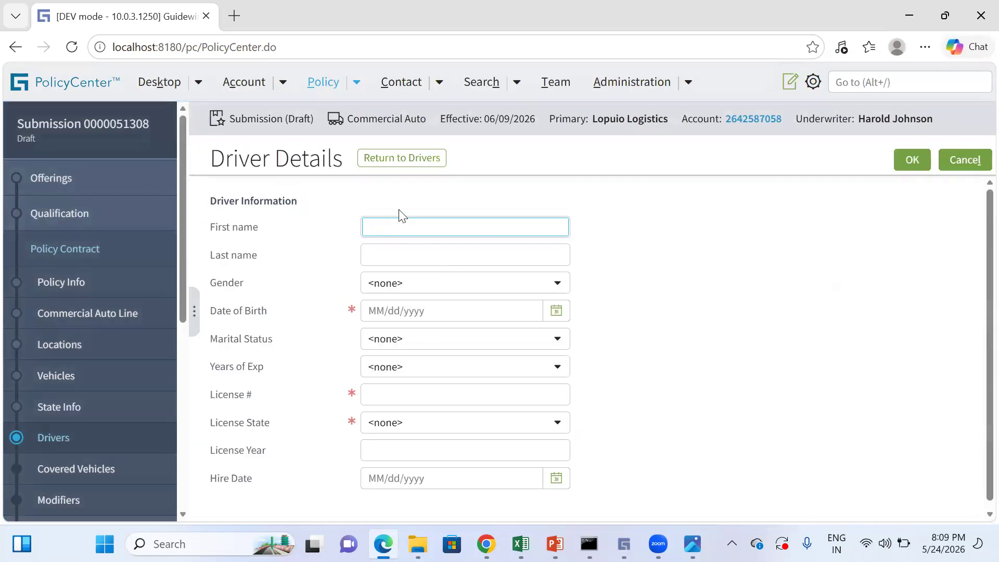
{"action": "left_click", "coordinate": [377, 159]}
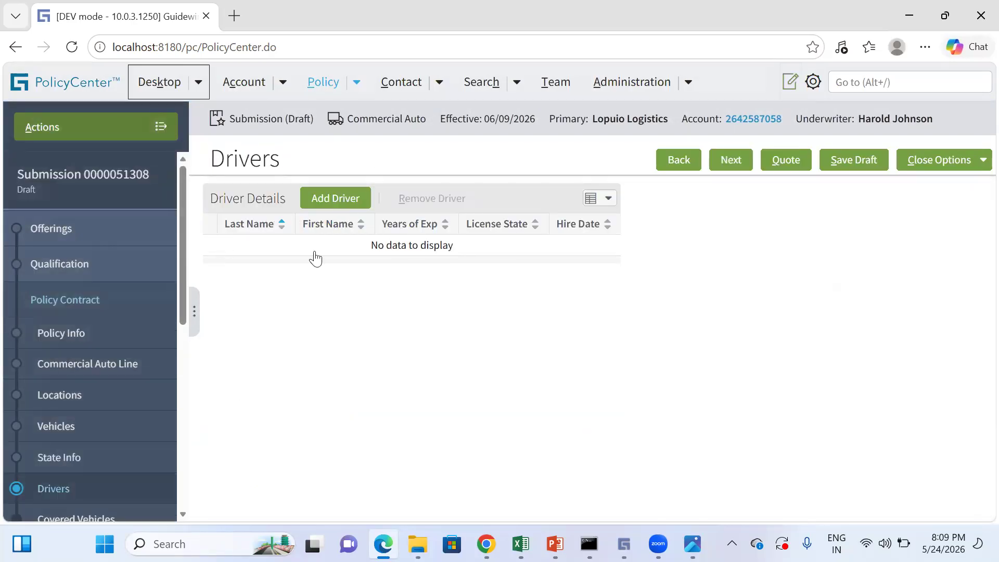
{"action": "left_click", "coordinate": [343, 199]}
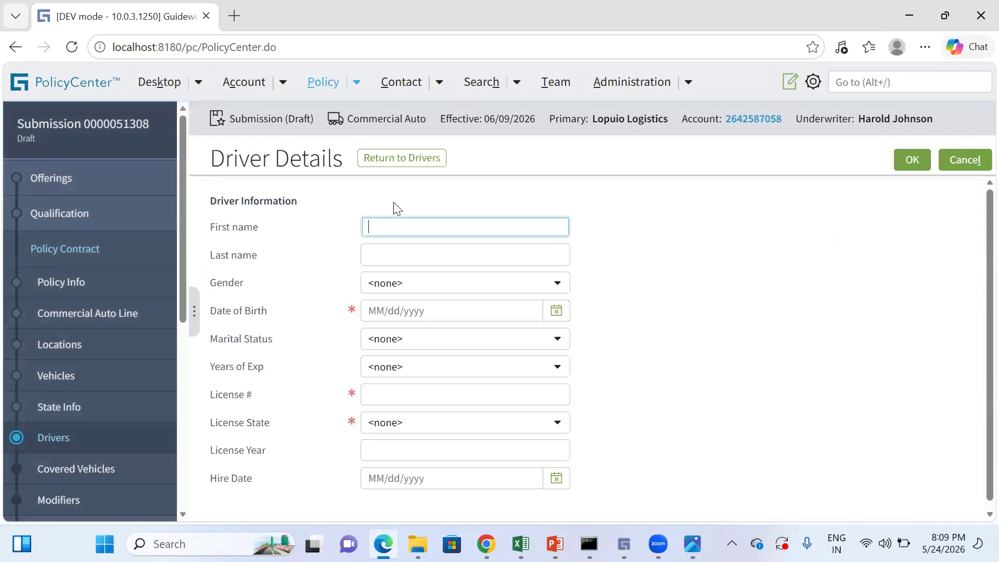
Set the new driver's gender to Male and enter the driver's date of birth.
{"action": "left_click", "coordinate": [403, 285]}
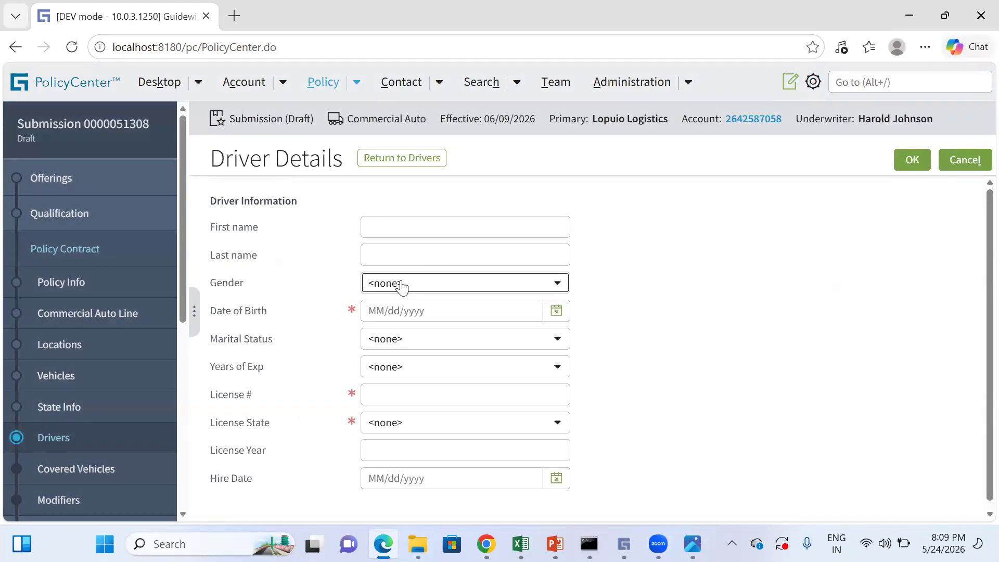
{"action": "left_click", "coordinate": [390, 355]}
{"action": "left_click", "coordinate": [383, 314]}
{"action": "type", "text": "09/"}
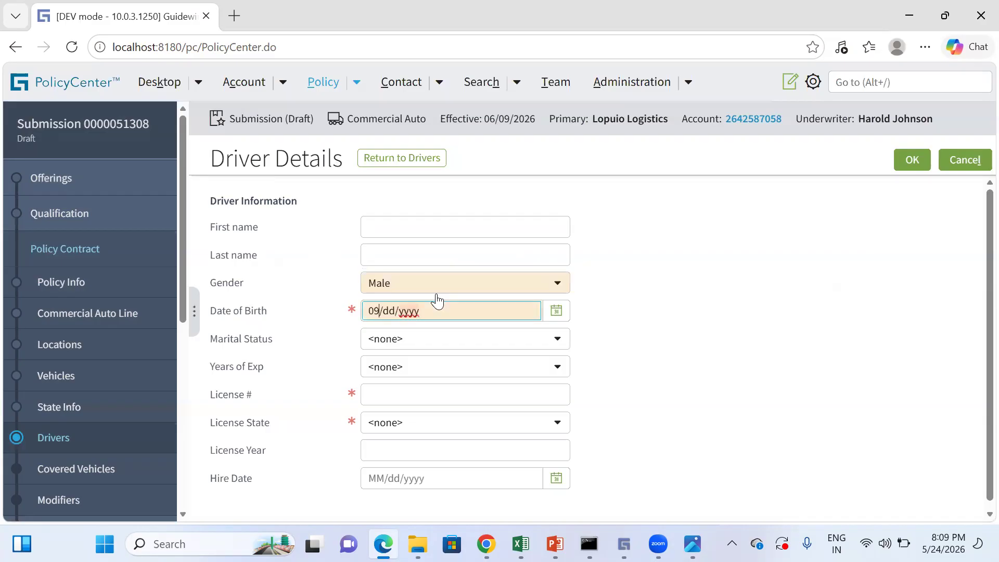
{"action": "type", "text": "03/2000"}
{"action": "left_click", "coordinate": [792, 298]}
Set the driver's Marital Status to Married and Years of Exp to More than 2 years.
{"action": "left_click", "coordinate": [411, 339]}
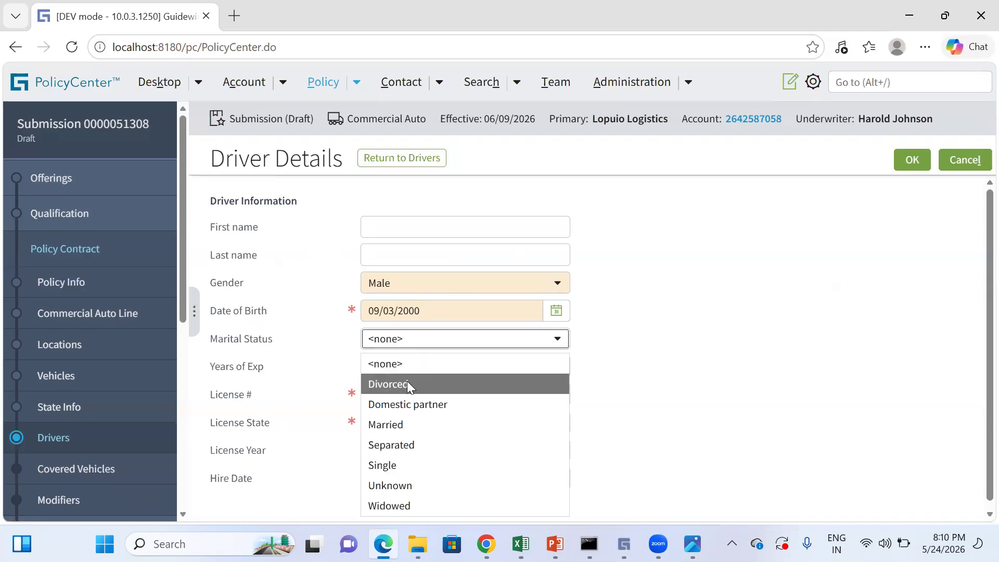
{"action": "left_click", "coordinate": [458, 420]}
{"action": "left_click", "coordinate": [422, 374]}
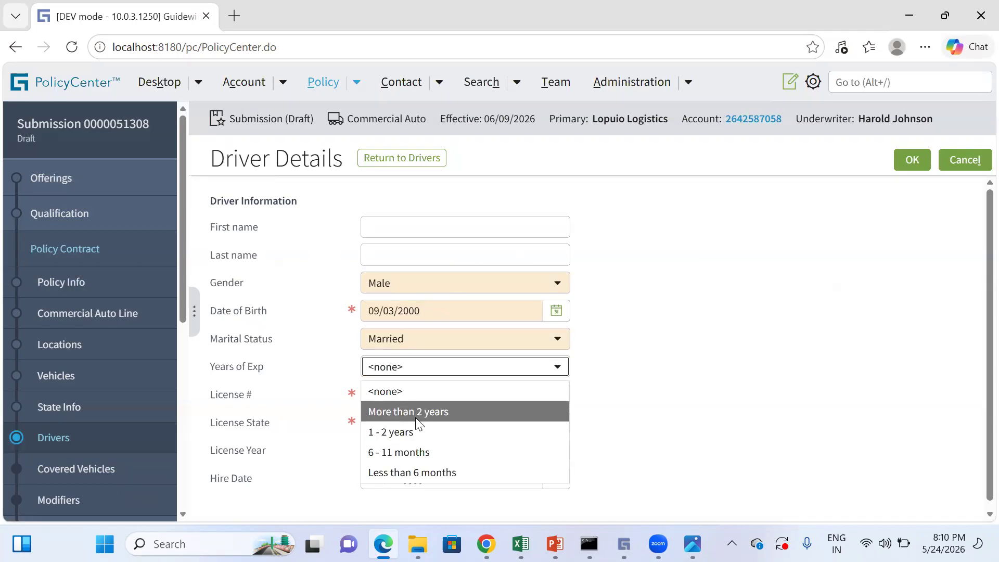
{"action": "left_click", "coordinate": [416, 412]}
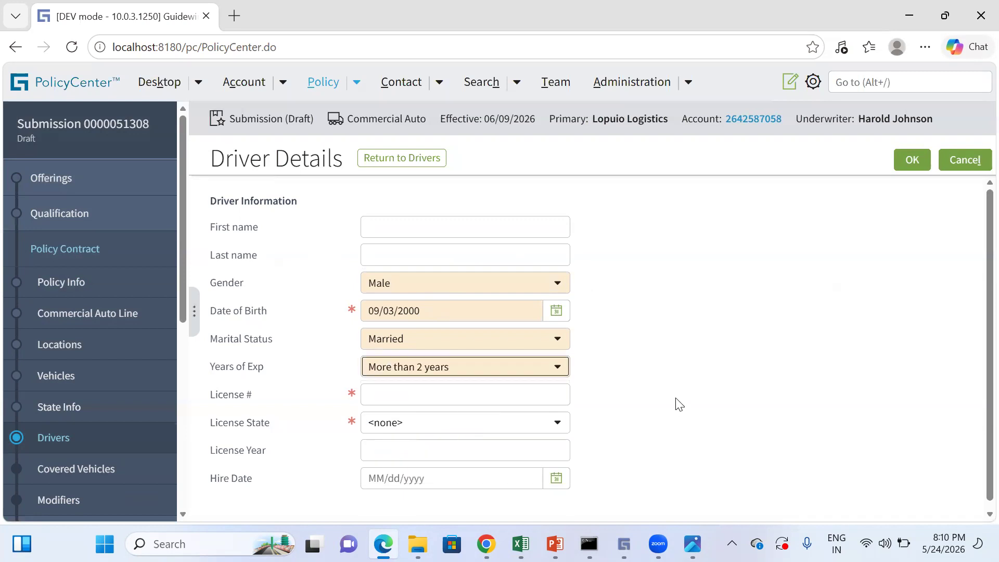
Enter the driver's license number, set License State to Delaware, and save the driver.
{"action": "left_click", "coordinate": [435, 386]}
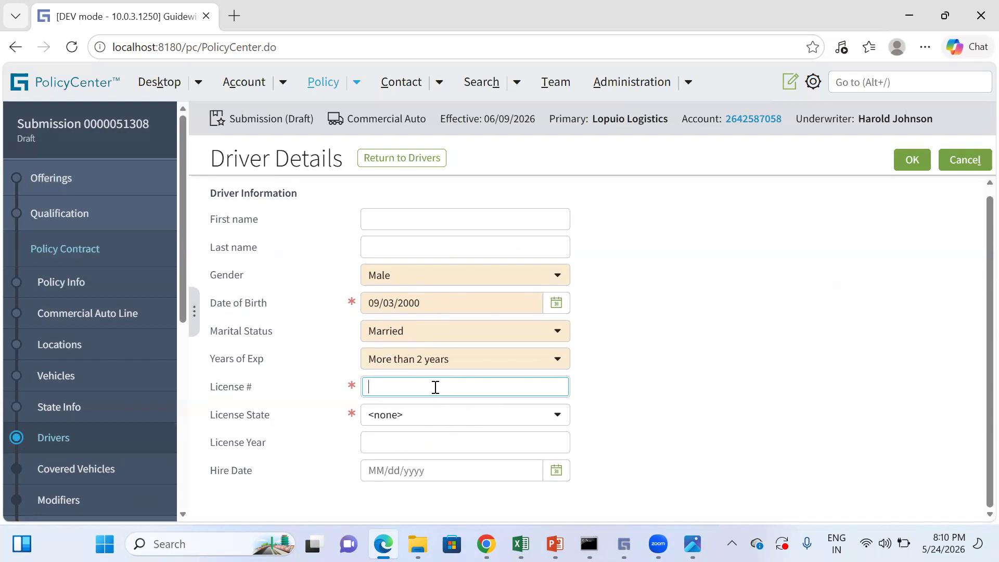
{"action": "type", "text": "25727272"}
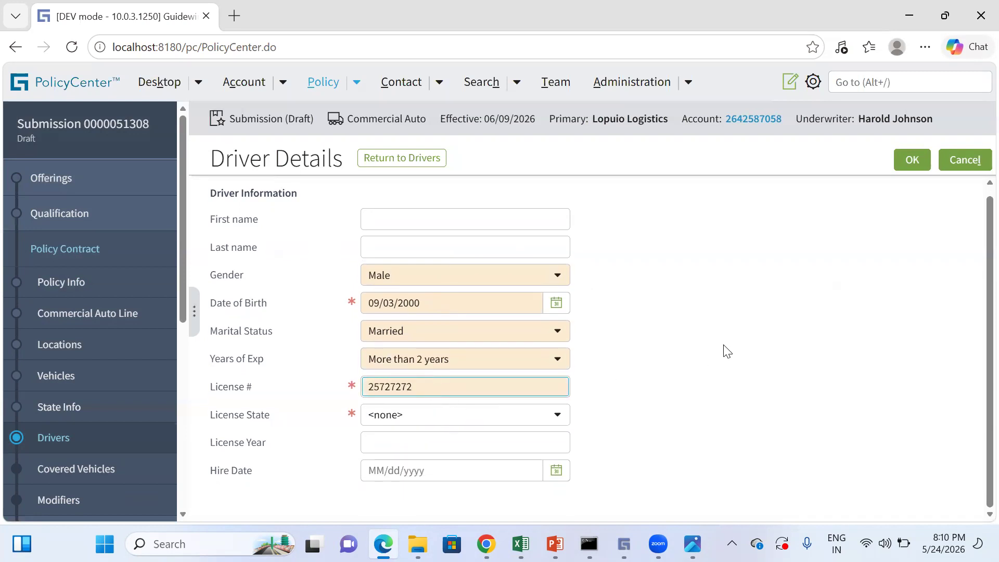
{"action": "left_click", "coordinate": [467, 421]}
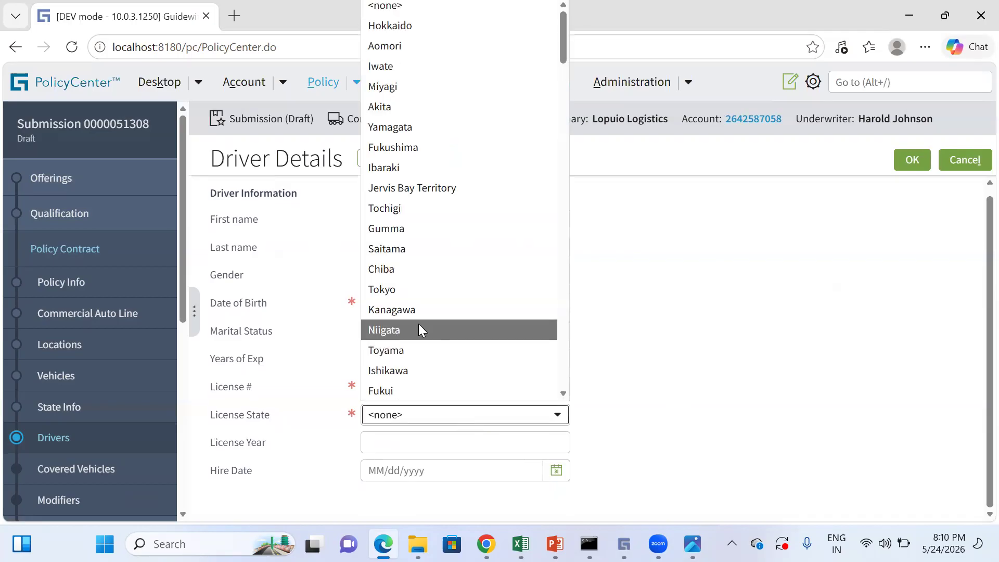
{"action": "key", "text": "d"}
{"action": "key", "text": "d"}
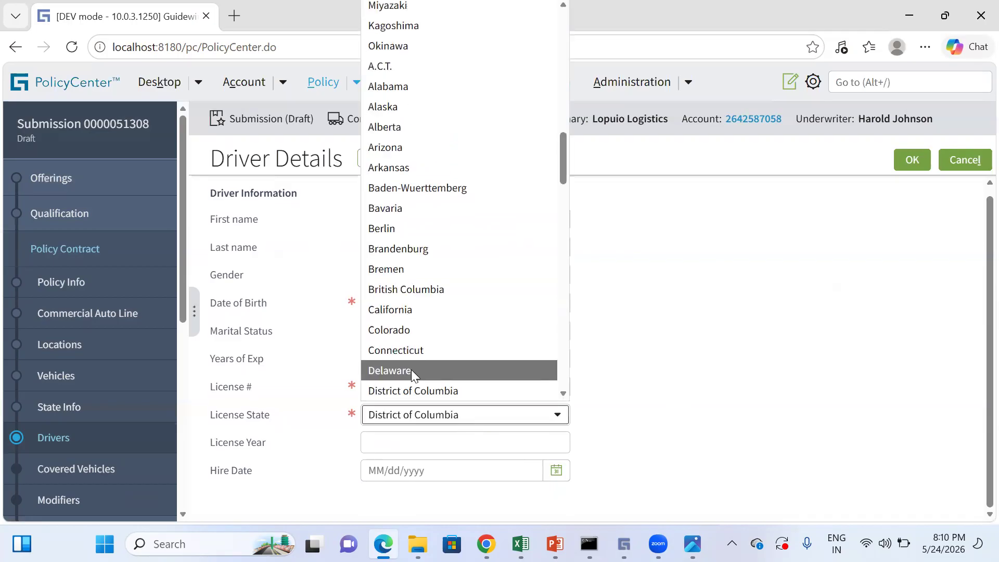
{"action": "left_click", "coordinate": [411, 370]}
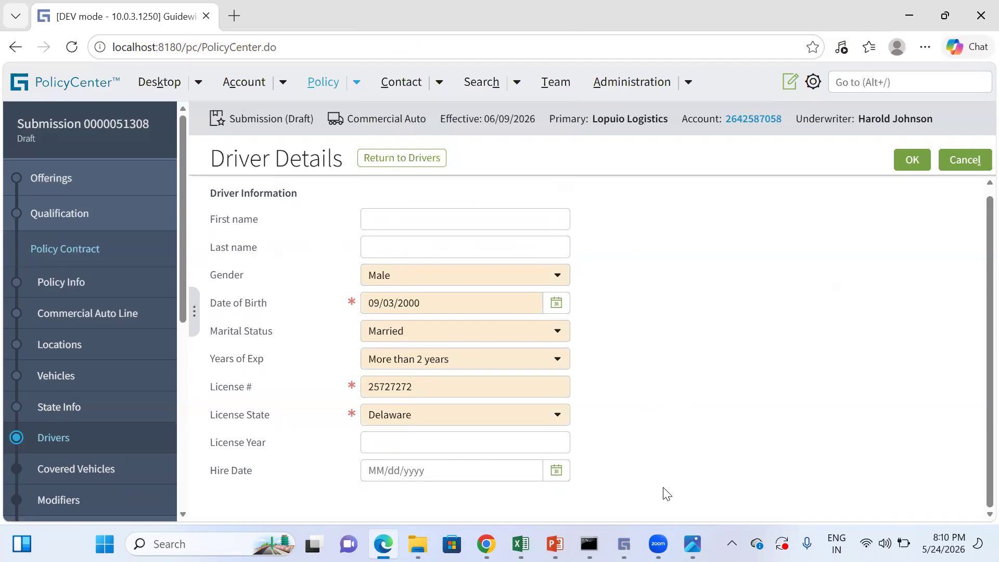
{"action": "scroll", "coordinate": [740, 400], "scroll_direction": "up", "scroll_amount": 1}
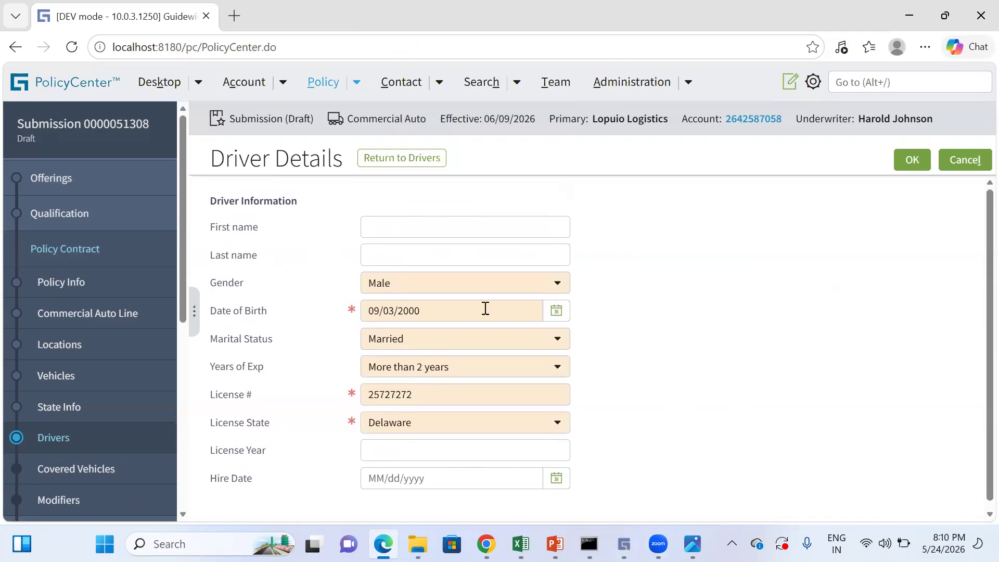
{"action": "left_click", "coordinate": [908, 161]}
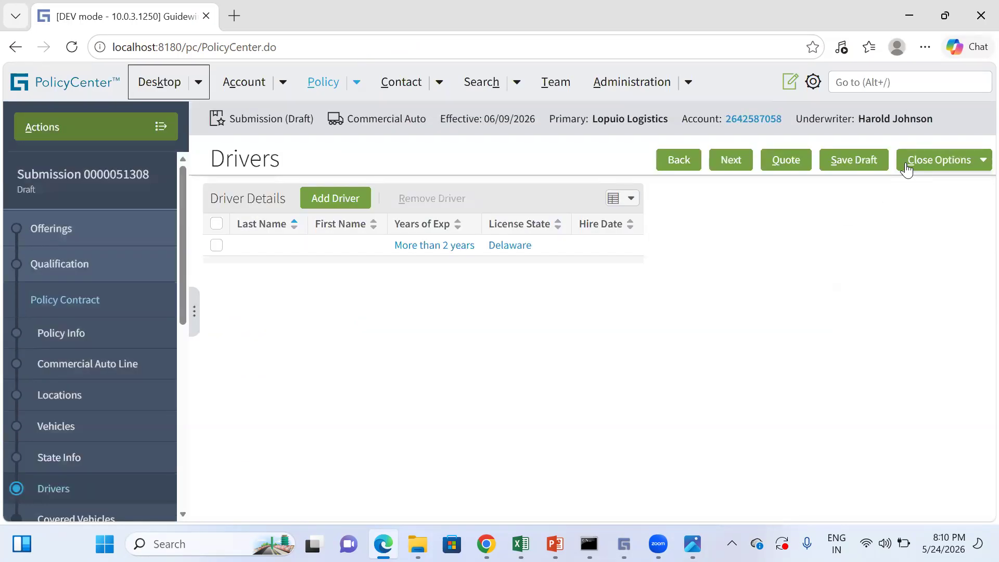
{"action": "left_click", "coordinate": [216, 245]}
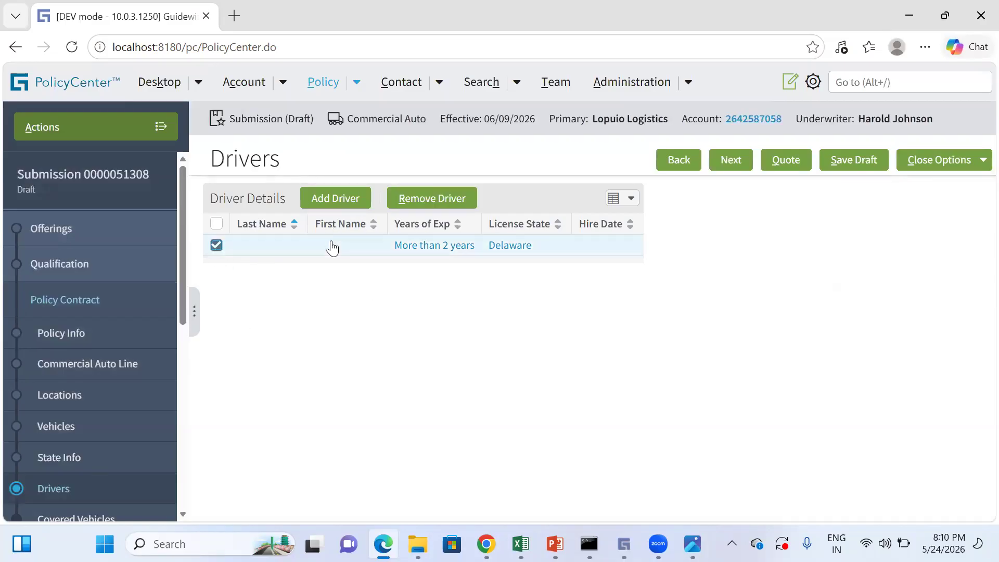
{"action": "left_click", "coordinate": [333, 198]}
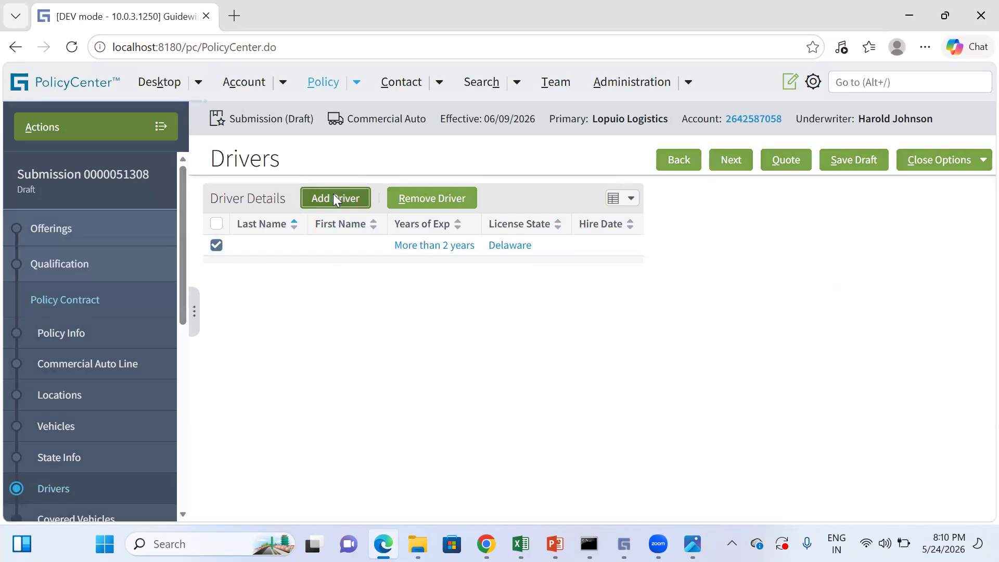
{"action": "left_click", "coordinate": [411, 159]}
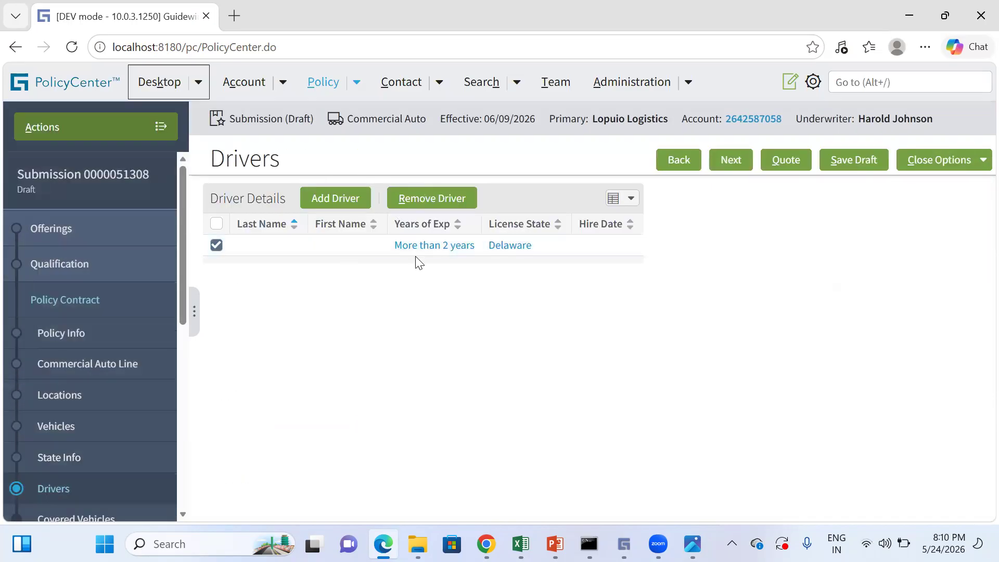
Continue to Covered Vehicles and compare the Covered Autos columns for each coverage with the Vehicle Group descriptions.
{"action": "left_click", "coordinate": [739, 159]}
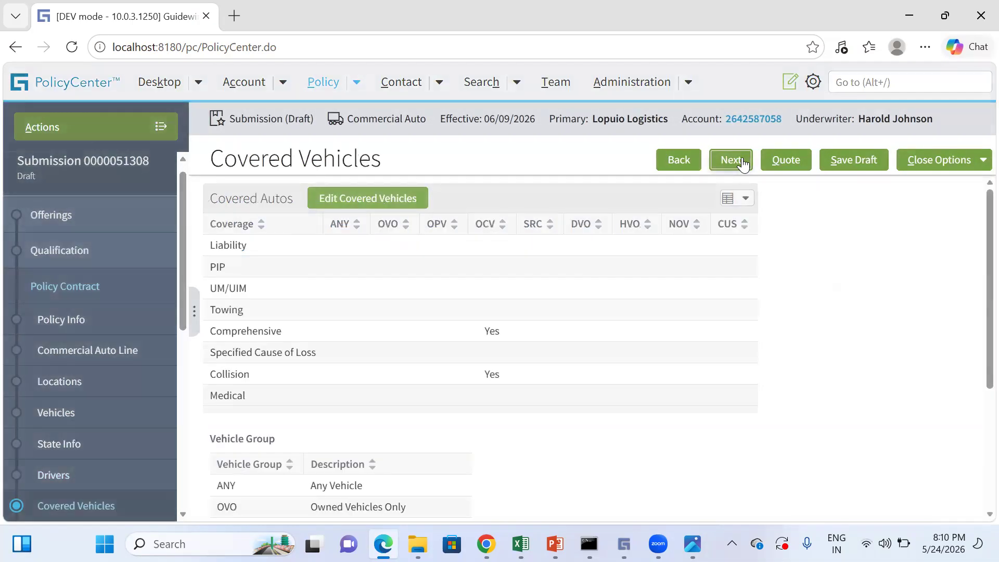
{"action": "scroll", "coordinate": [397, 319], "scroll_direction": "down", "scroll_amount": 3}
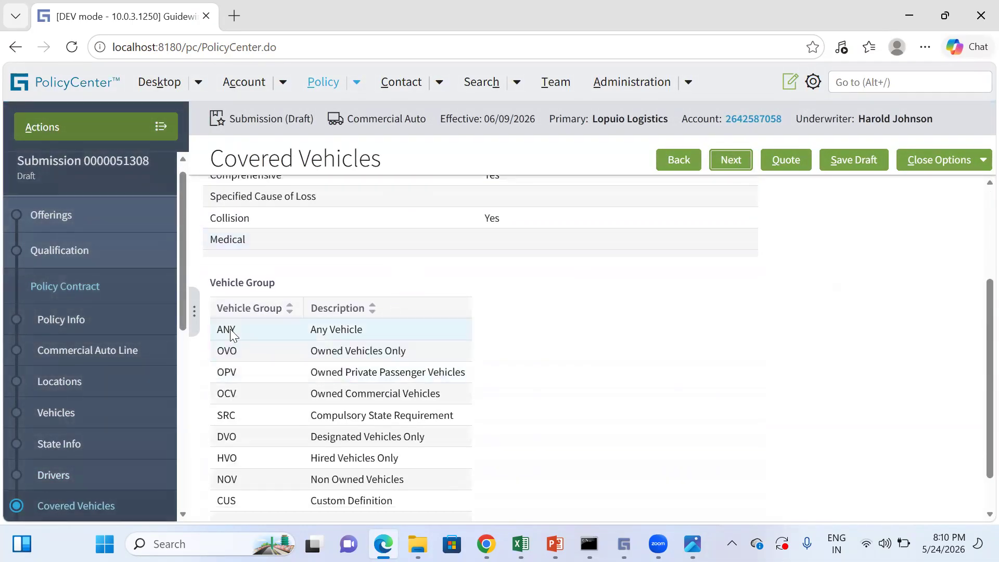
{"action": "scroll", "coordinate": [426, 318], "scroll_direction": "up", "scroll_amount": 3}
{"action": "scroll", "coordinate": [364, 312], "scroll_direction": "down", "scroll_amount": 3}
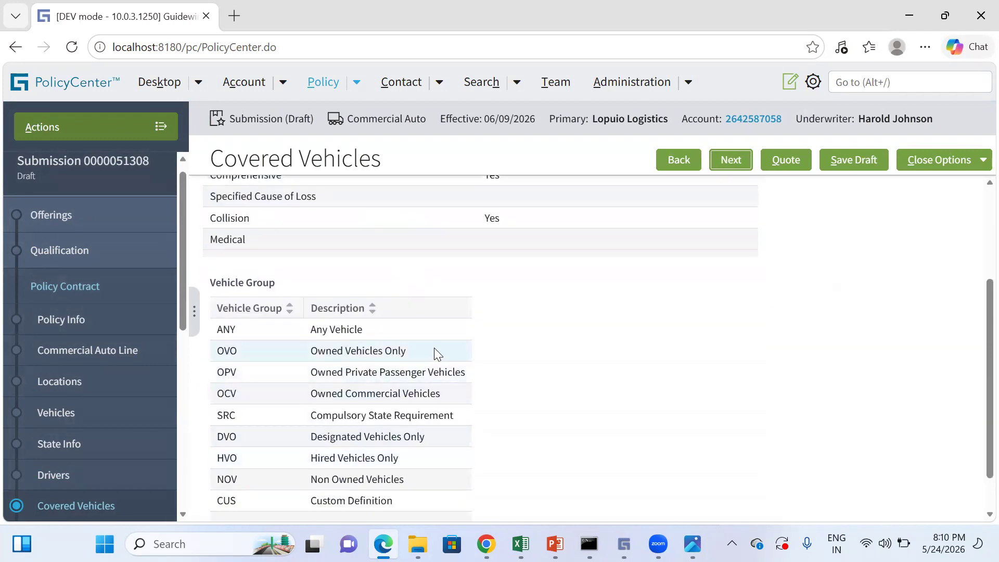
{"action": "scroll", "coordinate": [434, 348], "scroll_direction": "up", "scroll_amount": 3}
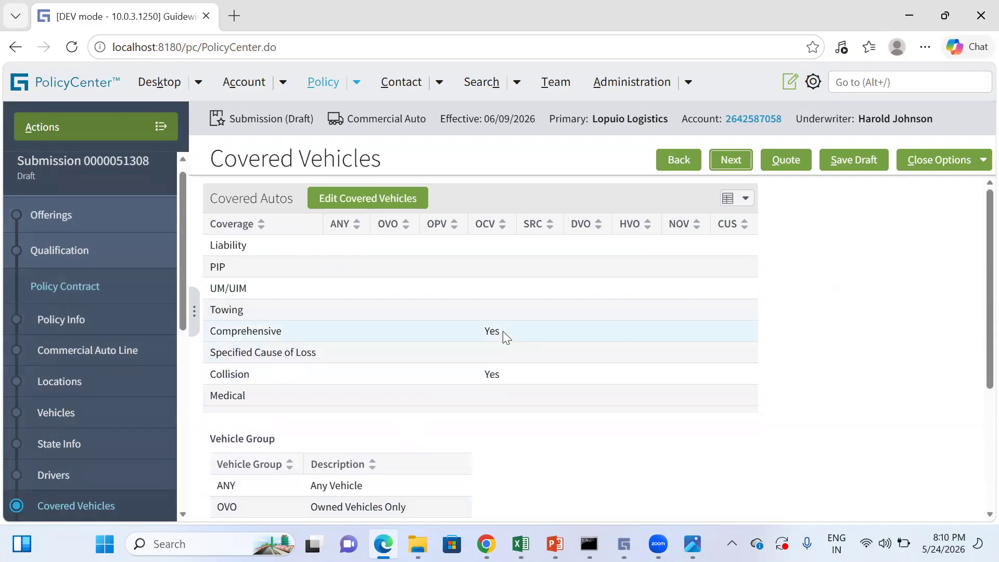
{"action": "scroll", "coordinate": [503, 331], "scroll_direction": "down", "scroll_amount": 3}
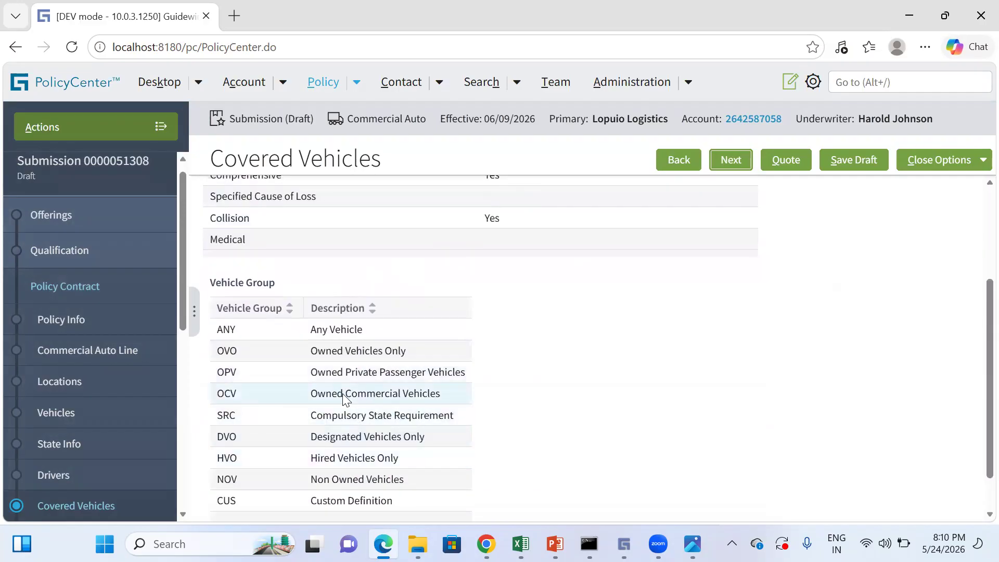
{"action": "scroll", "coordinate": [541, 401], "scroll_direction": "up", "scroll_amount": 3}
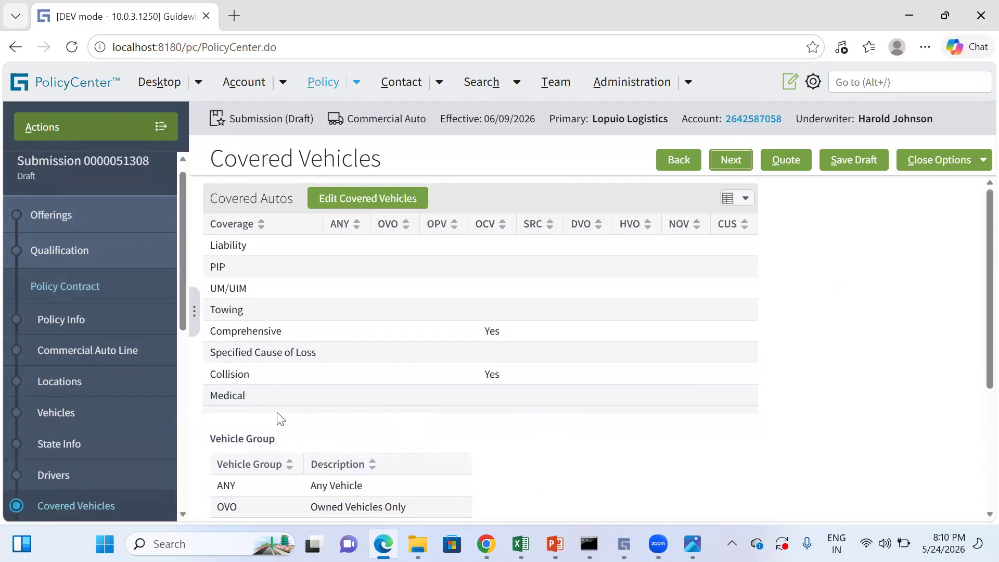
{"action": "scroll", "coordinate": [390, 410], "scroll_direction": "down", "scroll_amount": 4}
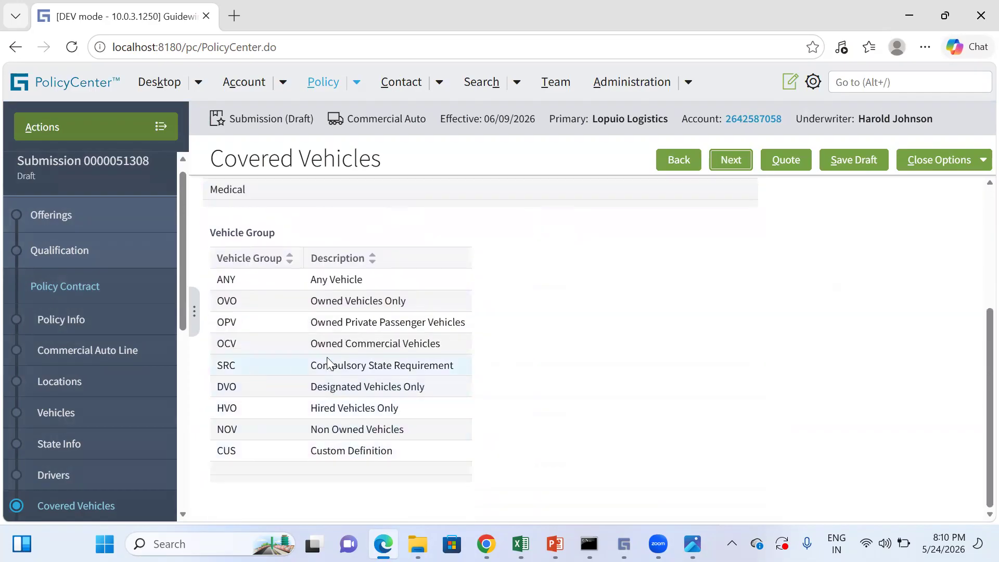
{"action": "scroll", "coordinate": [489, 390], "scroll_direction": "up", "scroll_amount": 4}
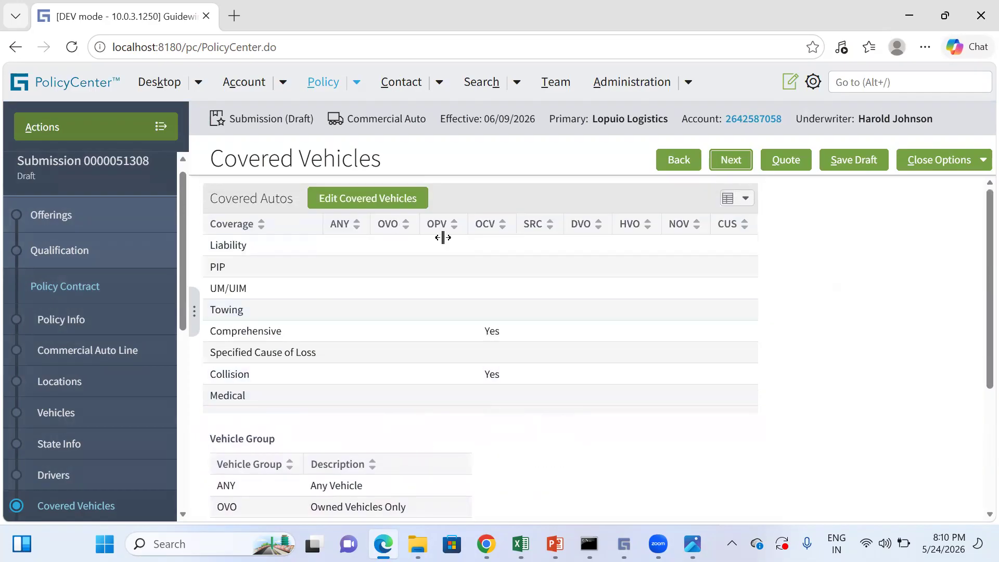
Continue to Modifiers and set the Liability Rates credit/debit to 0.04 for both Employees and Management.
{"action": "left_click", "coordinate": [728, 160]}
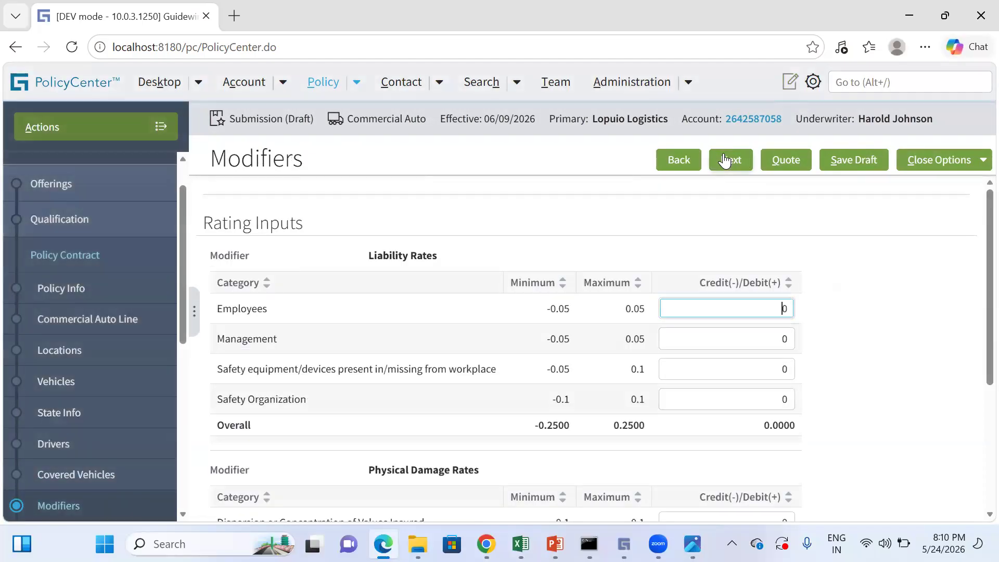
{"action": "left_click", "coordinate": [782, 309]}
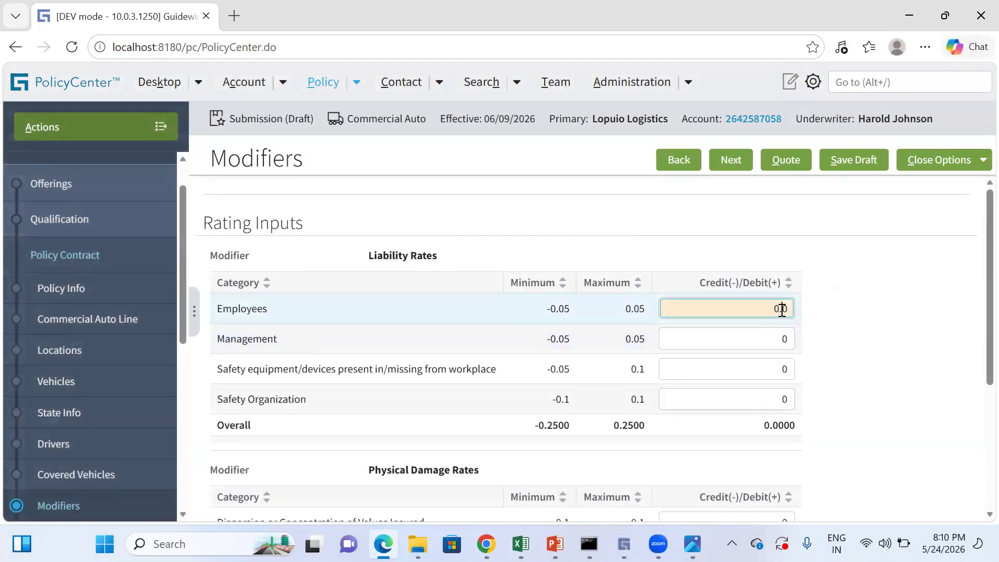
{"action": "type", "text": "0.04"}
{"action": "key", "text": "Delete"}
{"action": "left_click", "coordinate": [785, 333]}
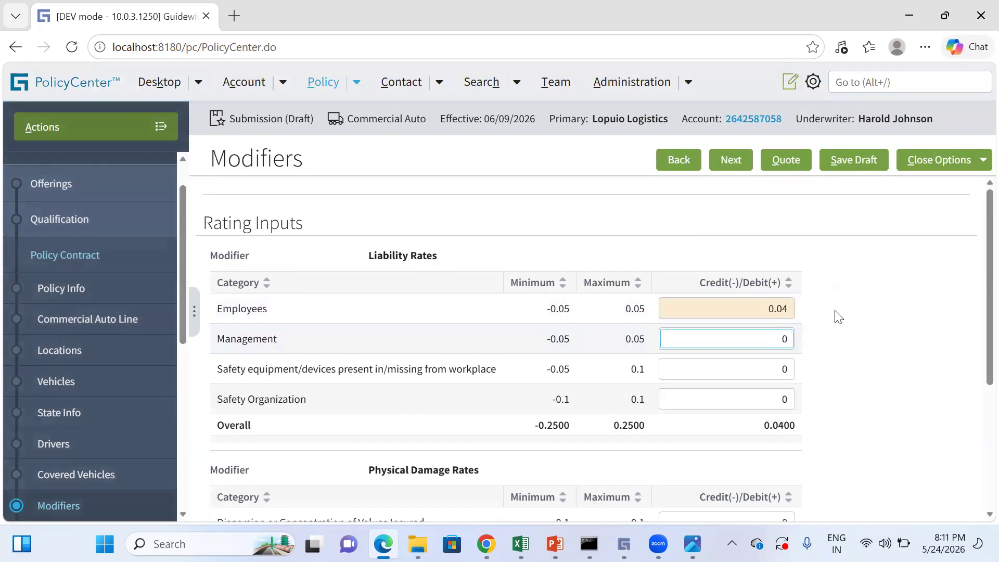
{"action": "type", "text": "0.04"}
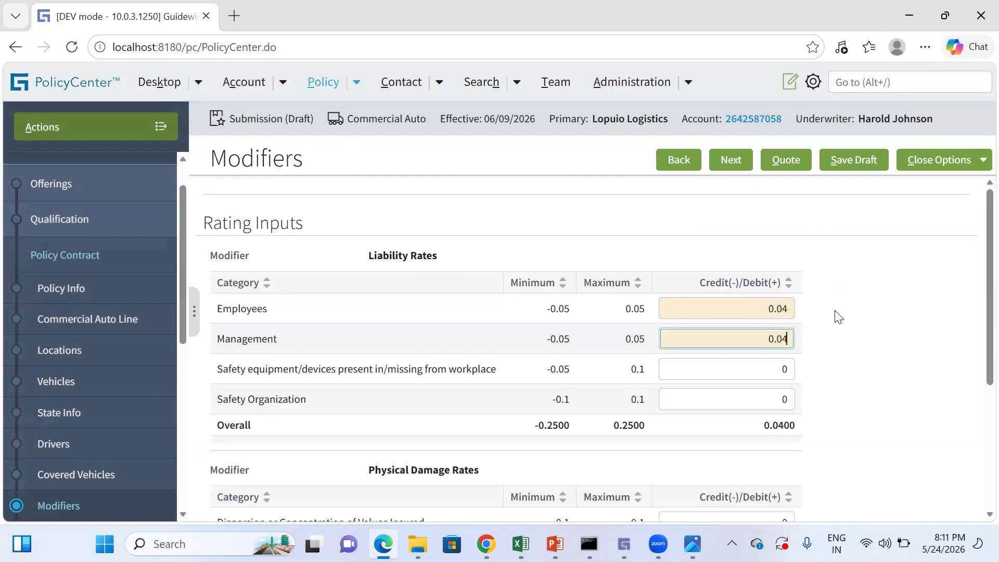
Set the Liability Rates credit/debit to 0.1 for both Safety equipment/devices and Safety Organization.
{"action": "left_click", "coordinate": [788, 368]}
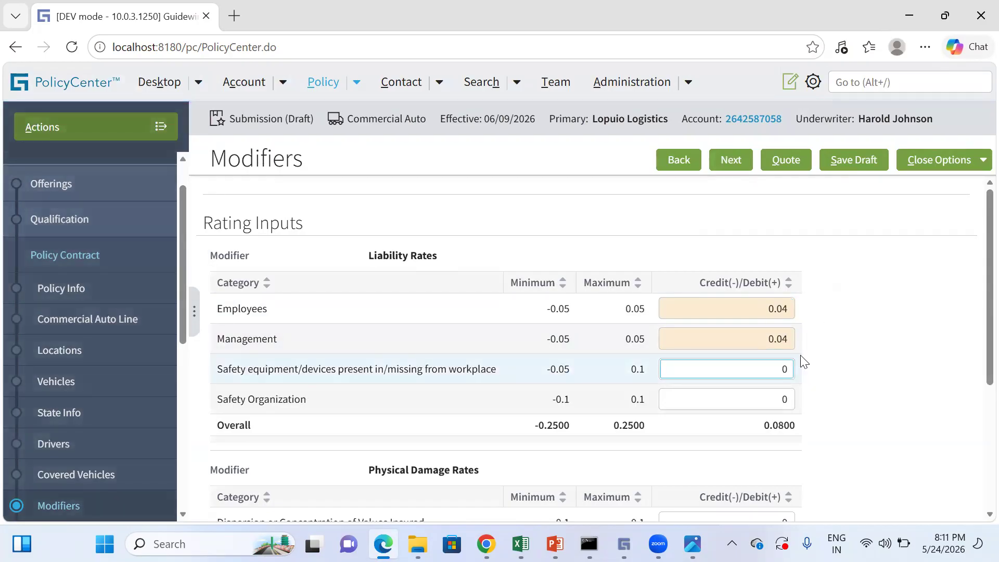
{"action": "left_click", "coordinate": [786, 398]}
{"action": "type", "text": ".1"}
{"action": "left_click", "coordinate": [850, 359]}
In Physical Damage Rates, set Dispersion or Concentration of Values Insured to 0.1, Employees to 0.03 and Management to 0.04.
{"action": "scroll", "coordinate": [850, 364], "scroll_direction": "down", "scroll_amount": 4}
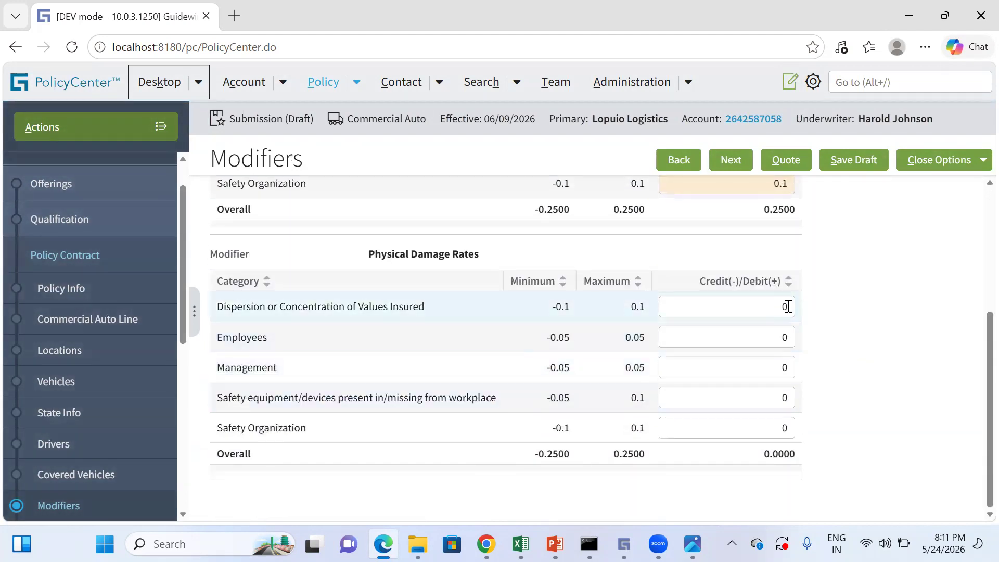
{"action": "left_click", "coordinate": [789, 305]}
{"action": "type", "text": ".1"}
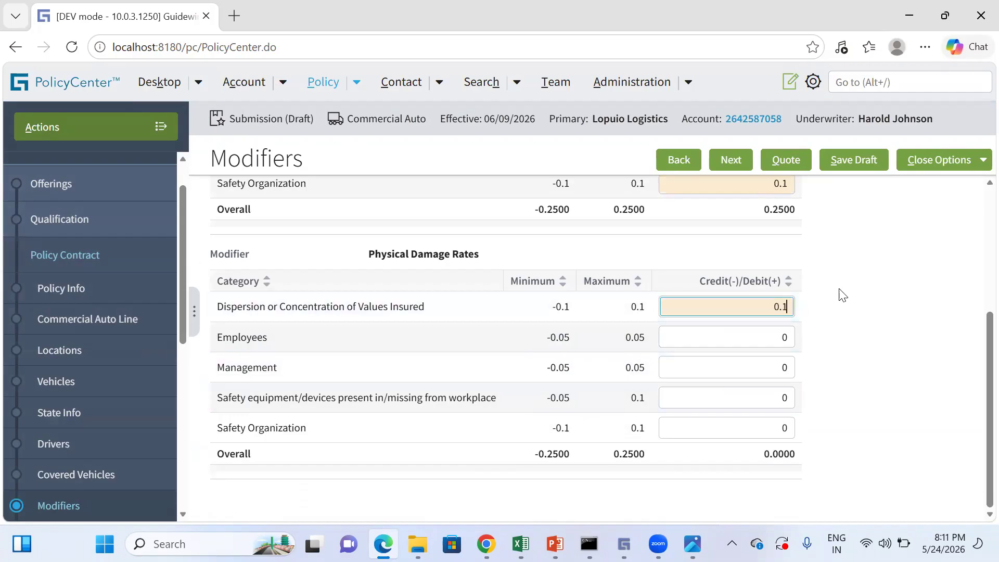
{"action": "left_click", "coordinate": [788, 337]}
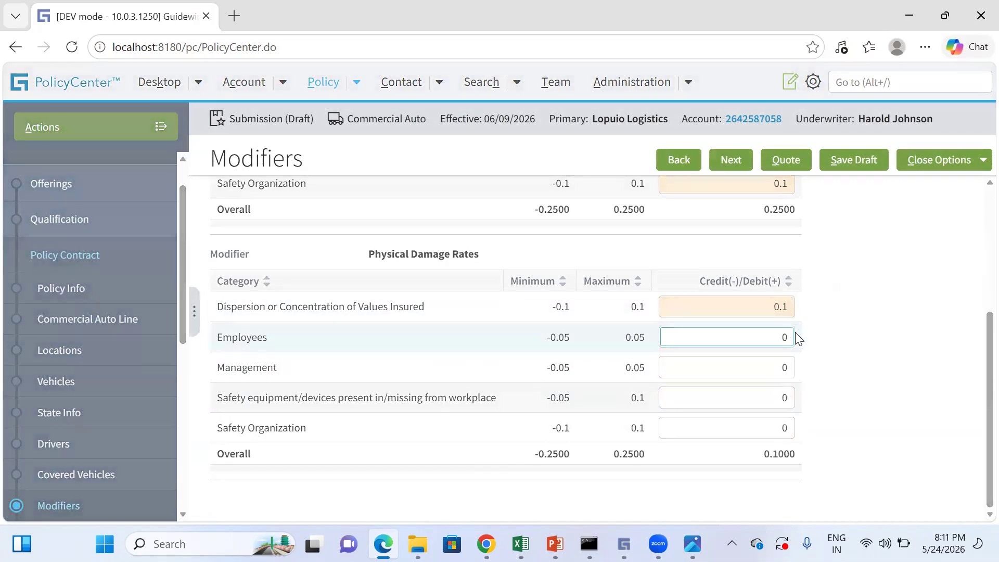
{"action": "type", "text": ".03"}
{"action": "left_click", "coordinate": [788, 364]}
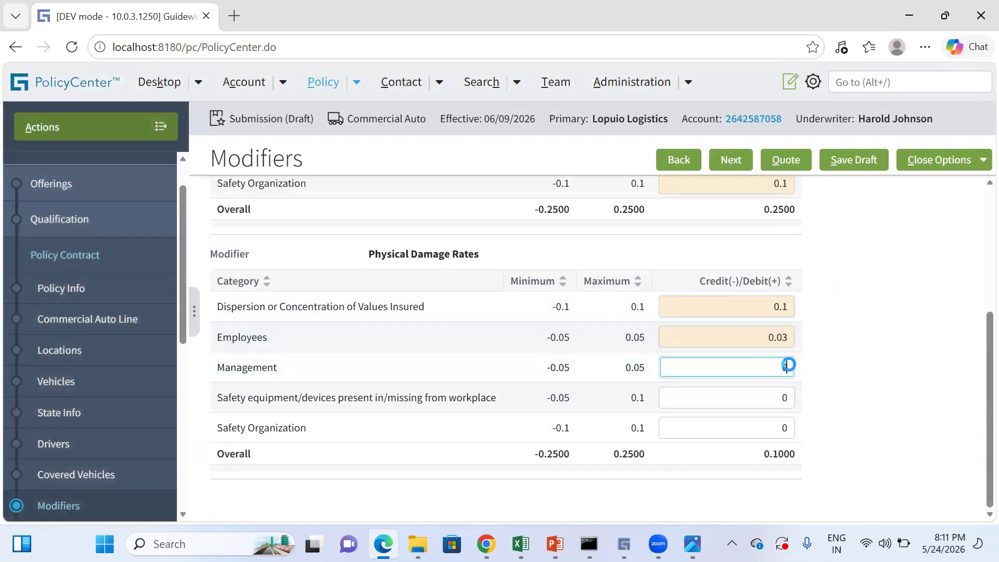
{"action": "type", "text": ".04"}
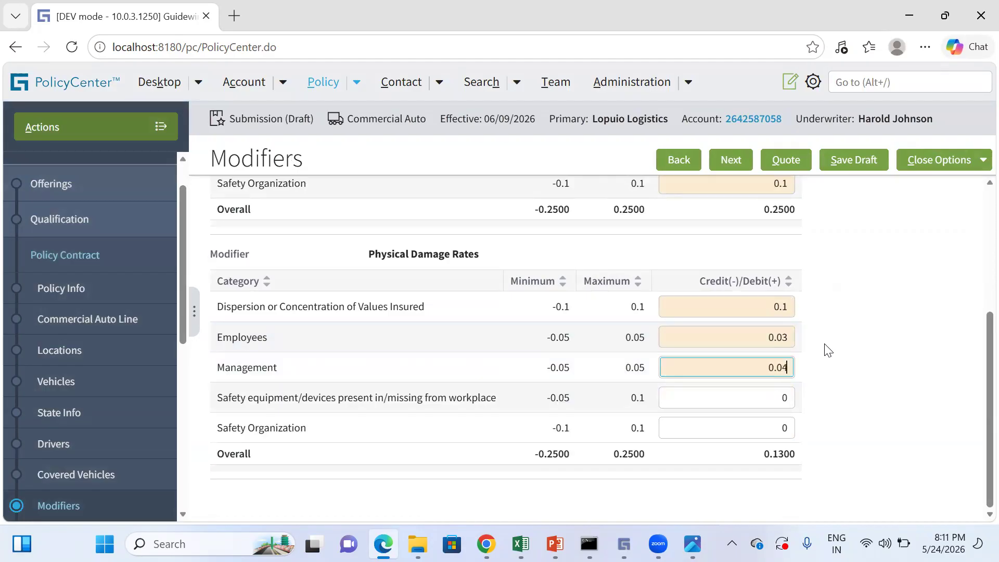
Set Physical Damage Rates for Safety equipment/devices and Safety Organization to 0.1, and continue to Risk Analysis.
{"action": "left_click", "coordinate": [790, 398]}
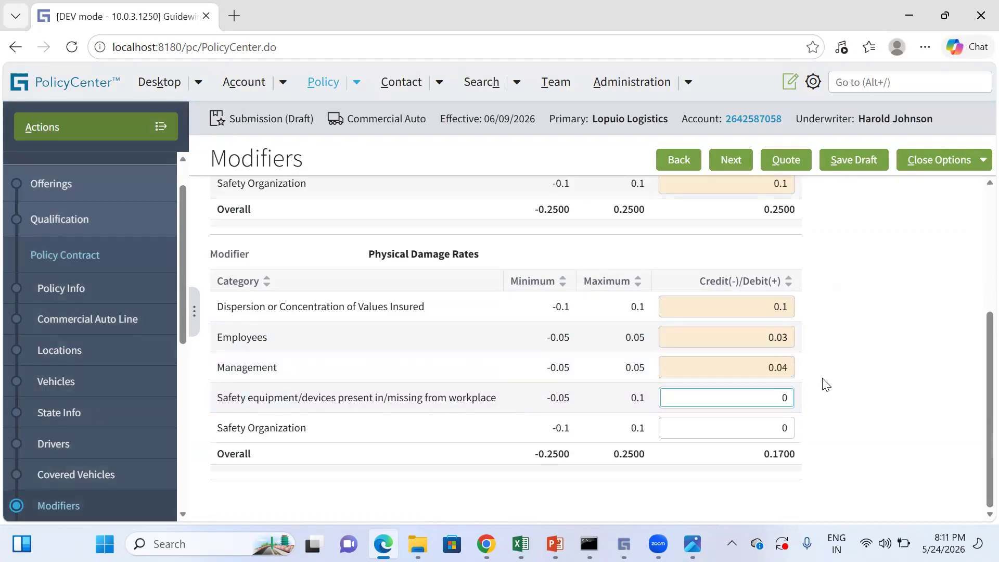
{"action": "type", "text": ".1"}
{"action": "left_click", "coordinate": [788, 426]}
{"action": "type", "text": ".1"}
{"action": "left_click", "coordinate": [826, 413]}
{"action": "scroll", "coordinate": [348, 268], "scroll_direction": "up", "scroll_amount": 4}
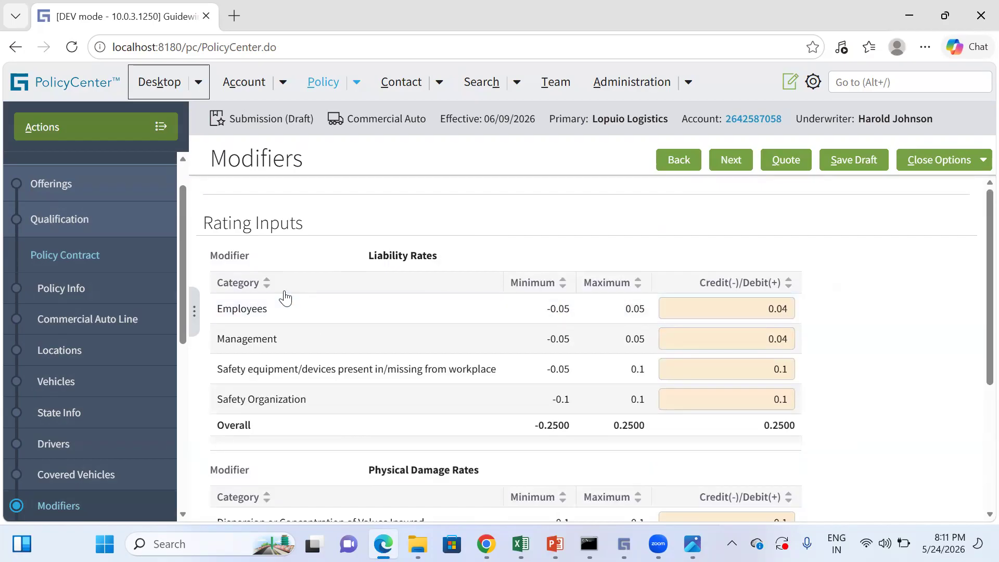
{"action": "left_click", "coordinate": [734, 161]}
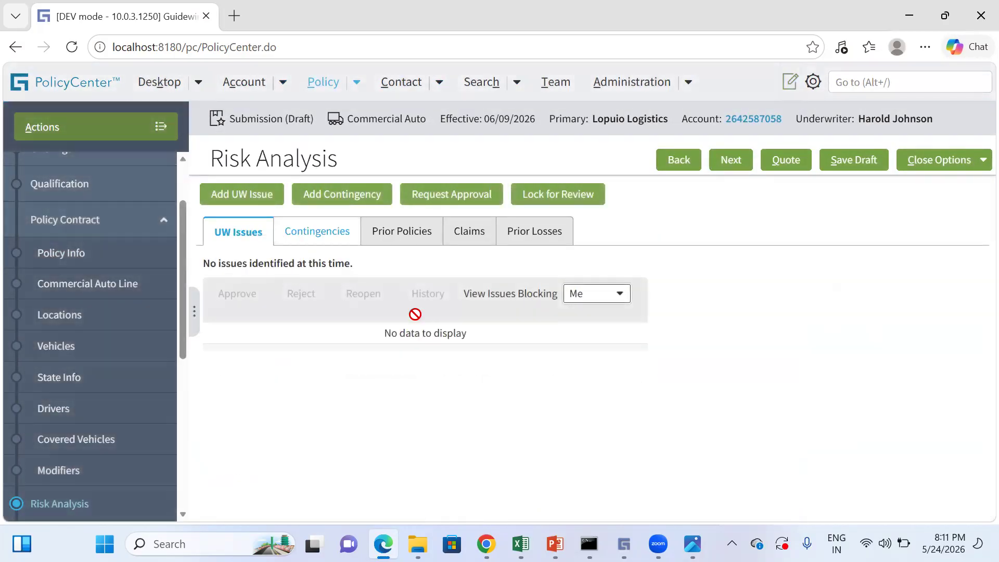
Switch to the image viewer to look at the Guidewire policy form patterns diagram, and return to PolicyCenter in the browser.
{"action": "mouse_move", "coordinate": [693, 544]}
{"action": "left_click", "coordinate": [627, 469]}
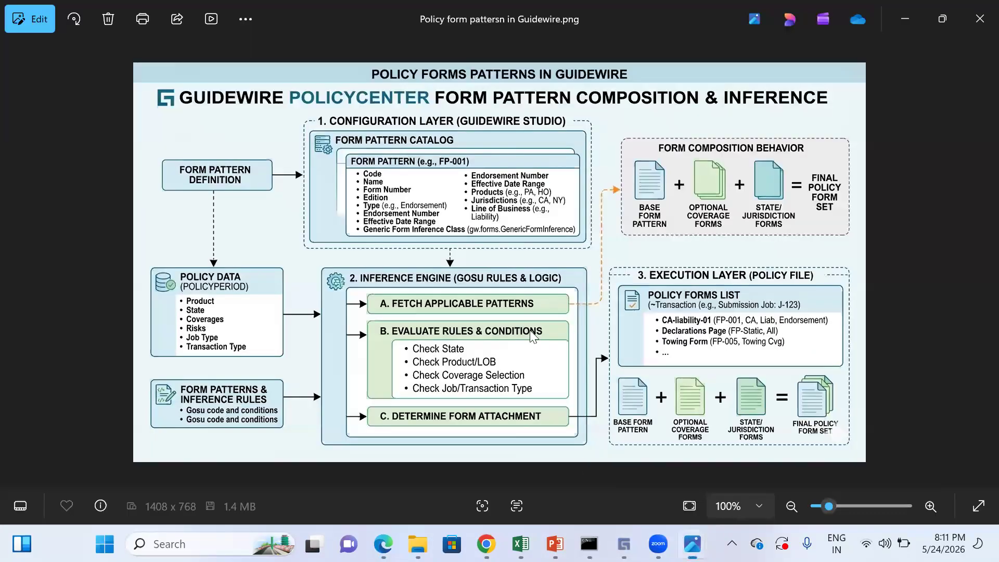
{"action": "left_click", "coordinate": [384, 544]}
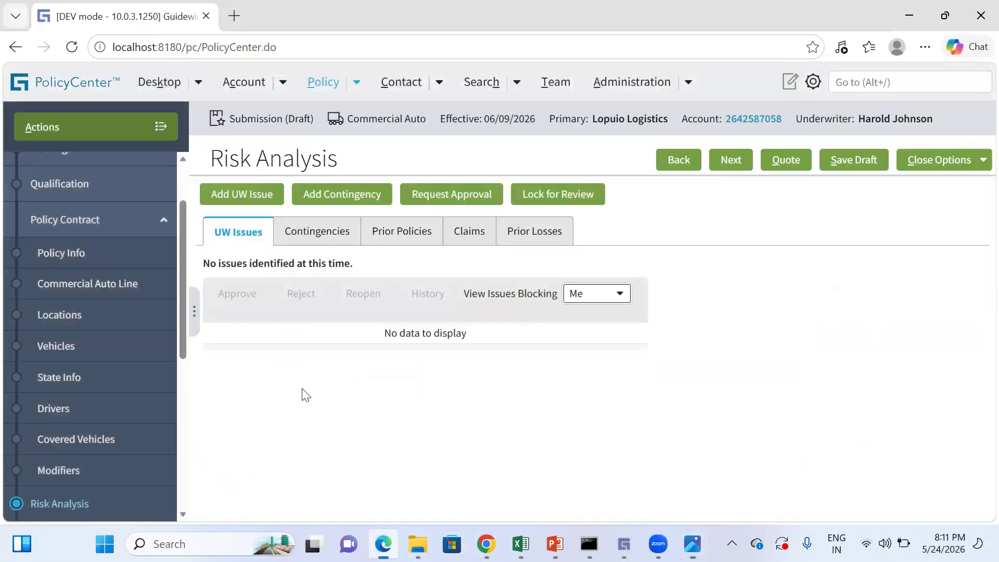
Continue to Policy Review and request a quote for the Commercial Auto submission.
{"action": "left_click", "coordinate": [734, 161]}
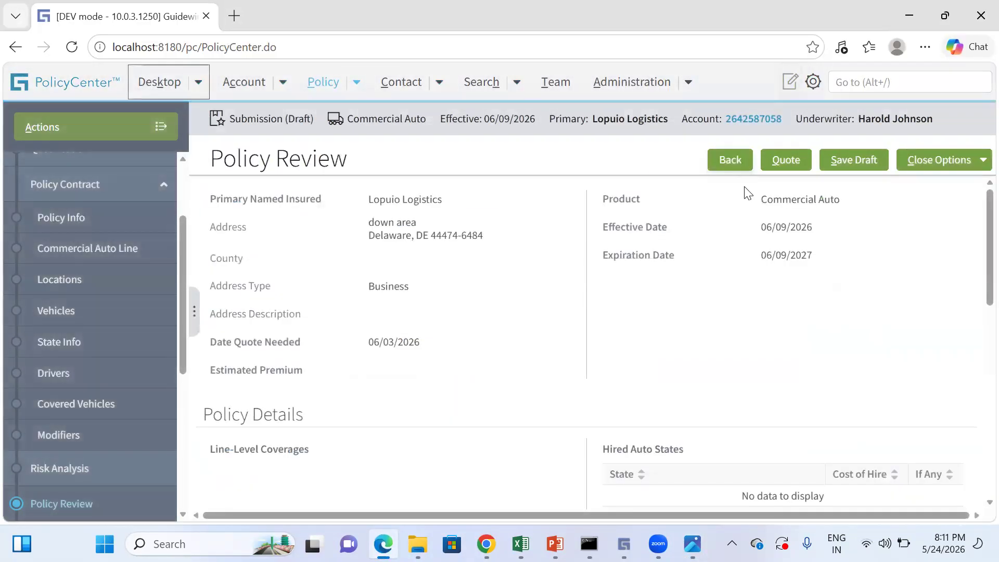
{"action": "left_click", "coordinate": [788, 161]}
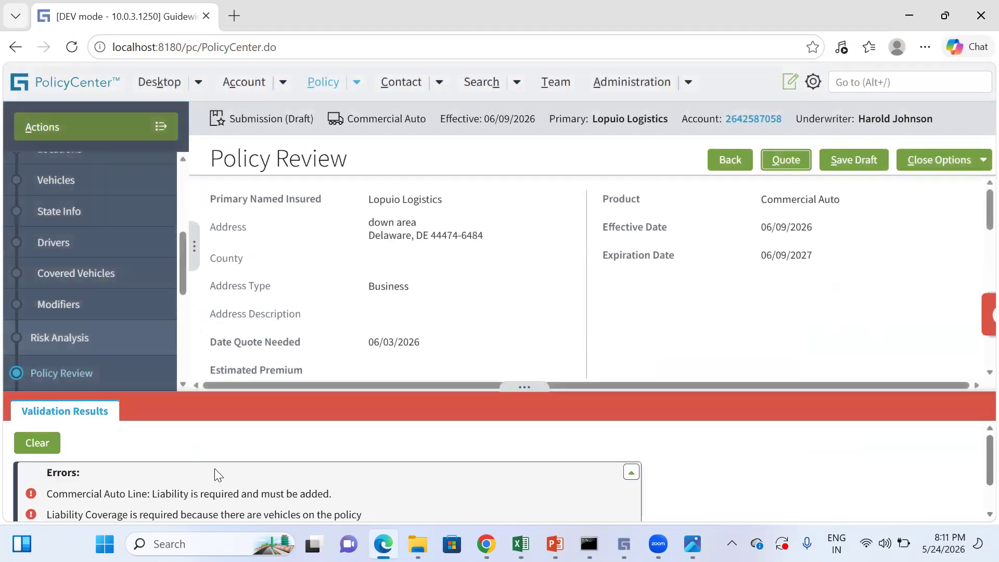
Read the quote's validation errors and open the submission's Commercial Auto Line page.
{"action": "scroll", "coordinate": [217, 470], "scroll_direction": "down", "scroll_amount": 1}
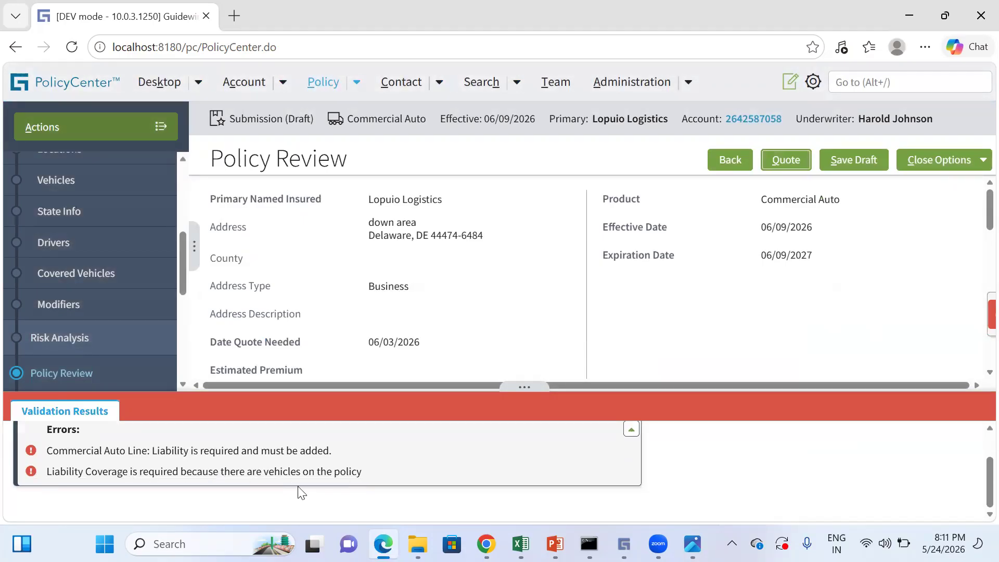
{"action": "scroll", "coordinate": [156, 504], "scroll_direction": "up", "scroll_amount": 2}
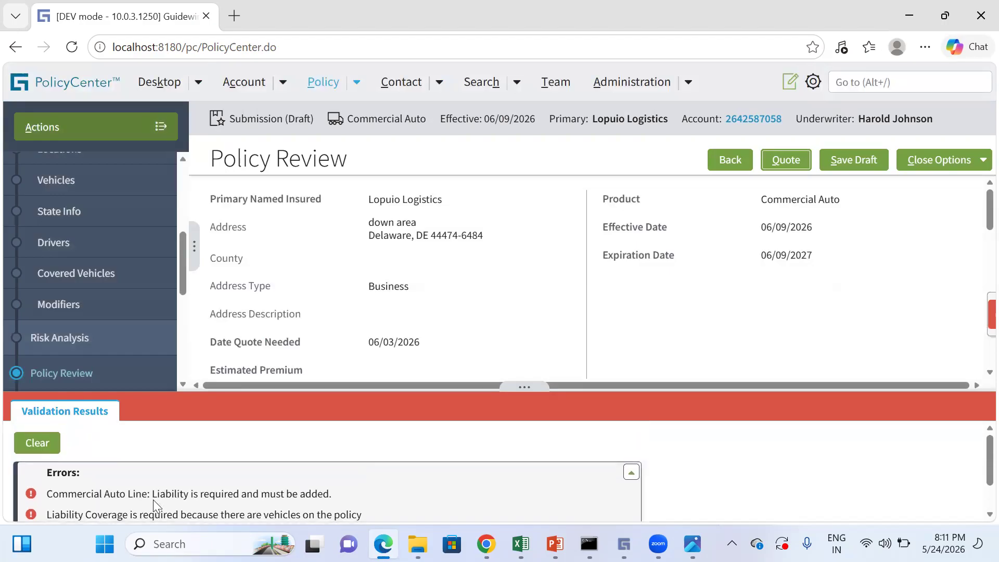
{"action": "scroll", "coordinate": [211, 509], "scroll_direction": "down", "scroll_amount": 2}
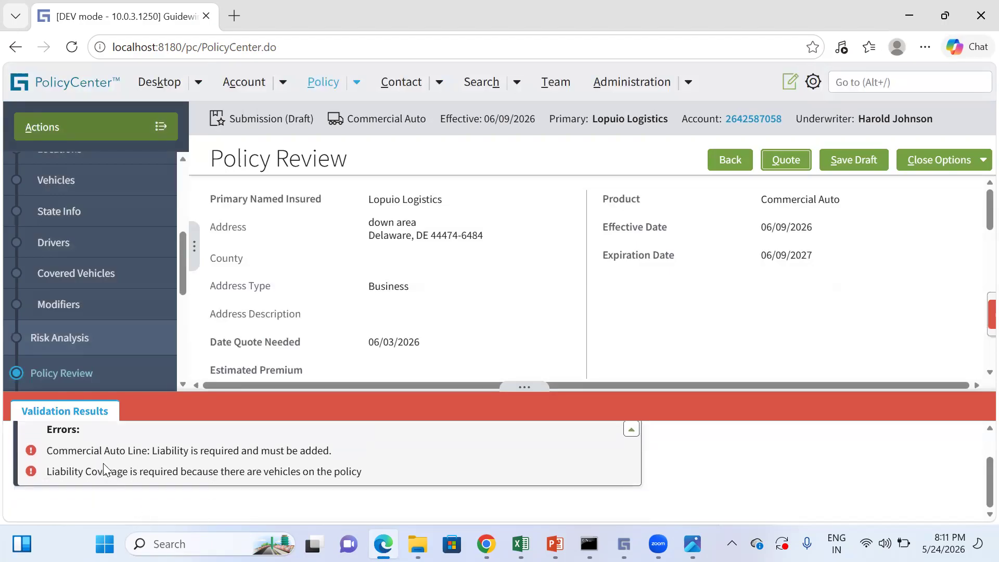
{"action": "scroll", "coordinate": [113, 188], "scroll_direction": "up", "scroll_amount": 5}
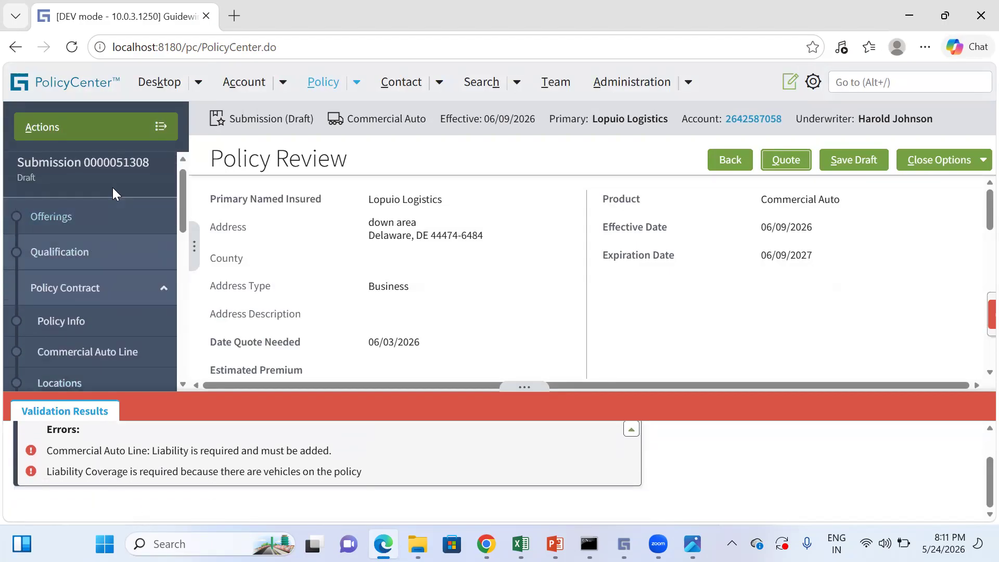
{"action": "left_click", "coordinate": [102, 352]}
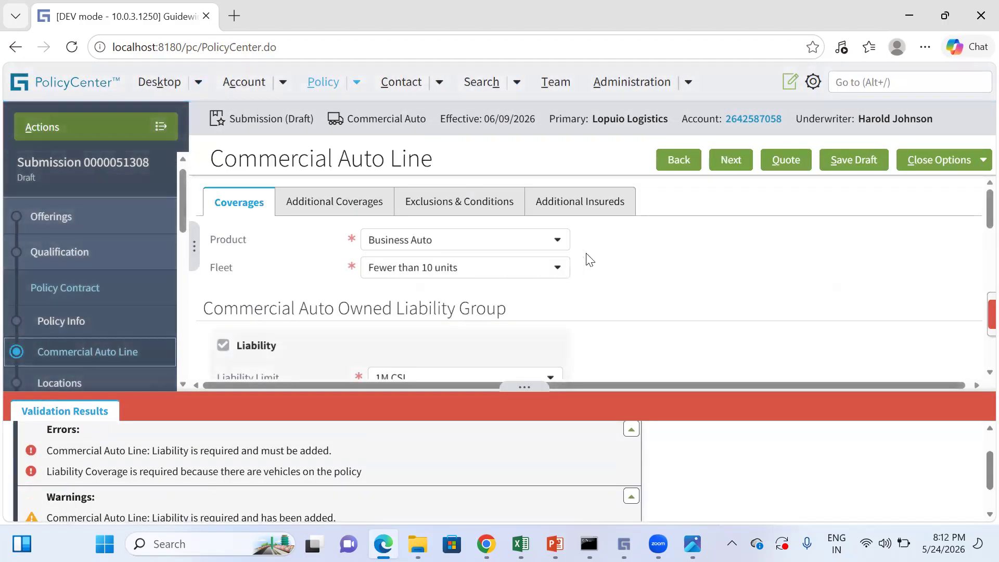
Examine the Commercial Auto Line coverages and additional coverages in light of the Liability validation errors.
{"action": "scroll", "coordinate": [589, 260], "scroll_direction": "down", "scroll_amount": 3}
{"action": "scroll", "coordinate": [589, 260], "scroll_direction": "up", "scroll_amount": 3}
{"action": "left_click", "coordinate": [339, 203]}
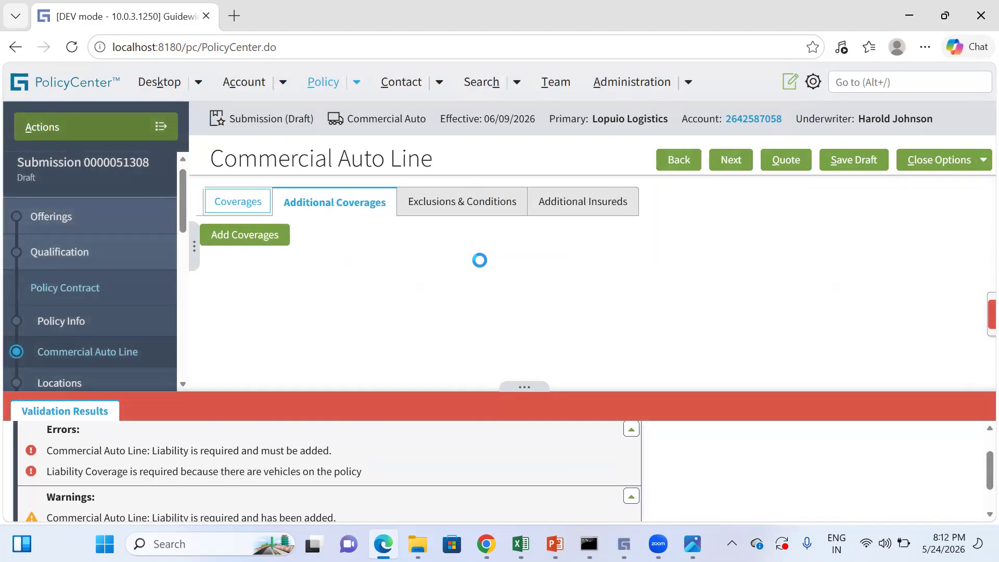
{"action": "scroll", "coordinate": [296, 278], "scroll_direction": "down", "scroll_amount": 3}
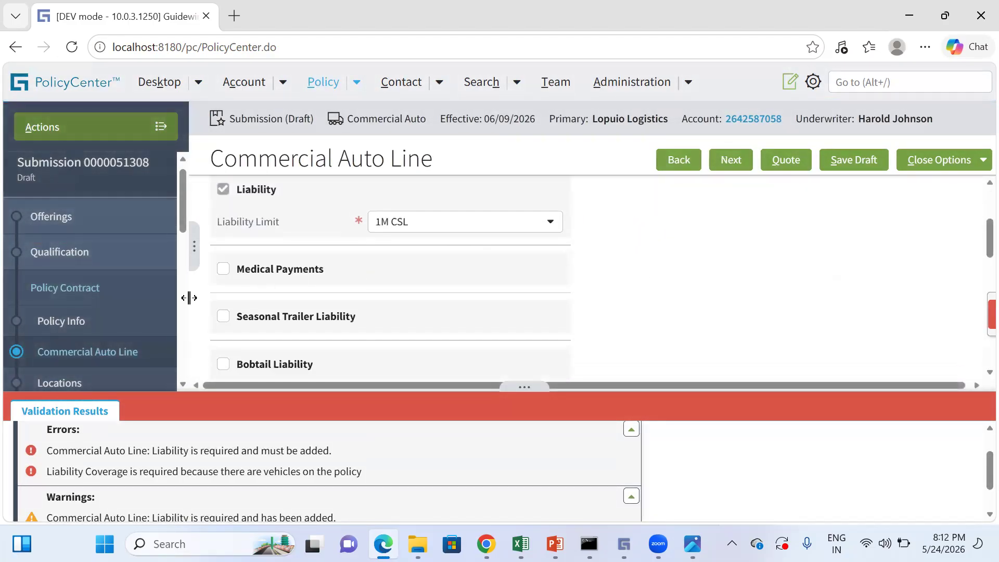
{"action": "scroll", "coordinate": [471, 265], "scroll_direction": "up", "scroll_amount": 3}
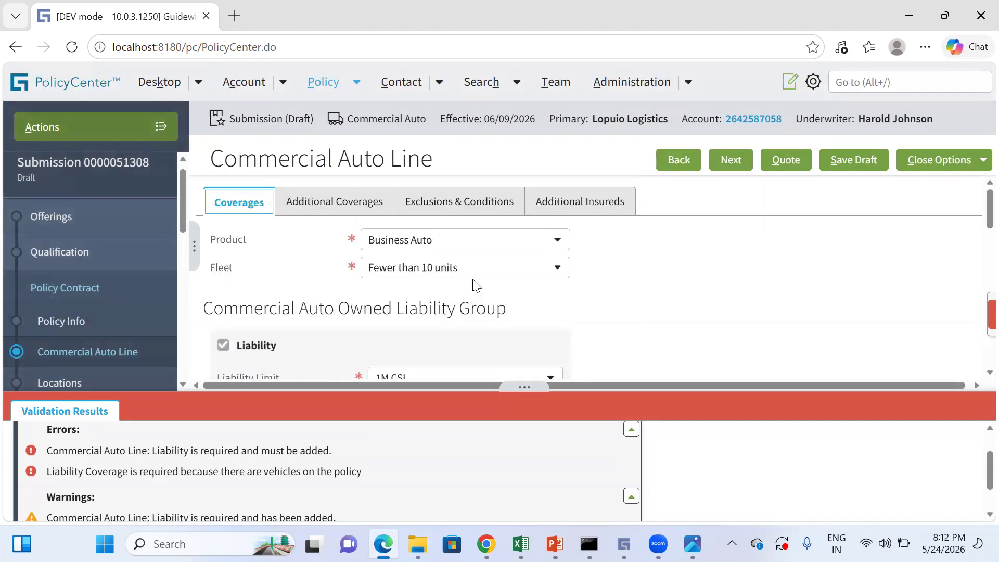
{"action": "scroll", "coordinate": [588, 277], "scroll_direction": "down", "scroll_amount": 7}
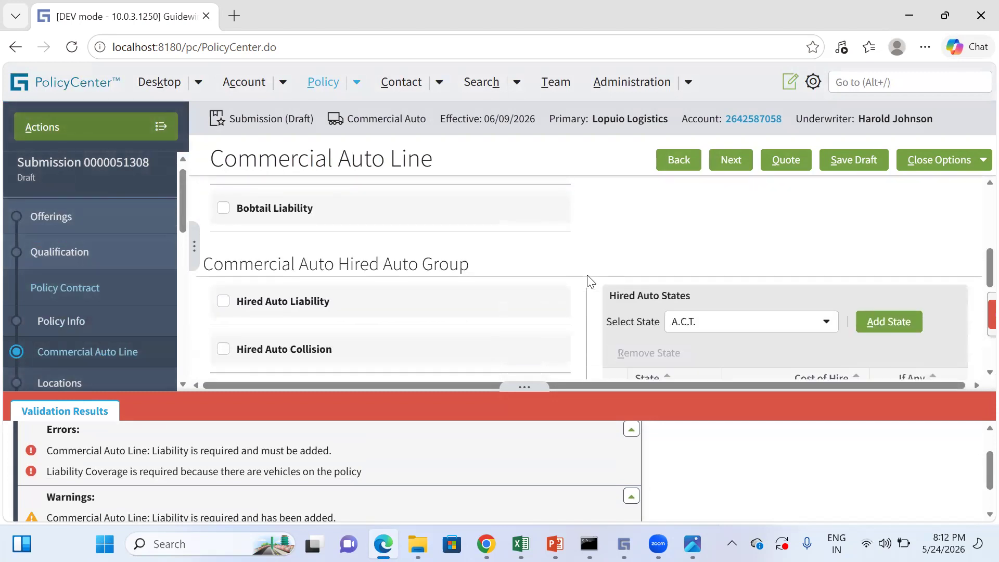
{"action": "scroll", "coordinate": [496, 259], "scroll_direction": "down", "scroll_amount": 4}
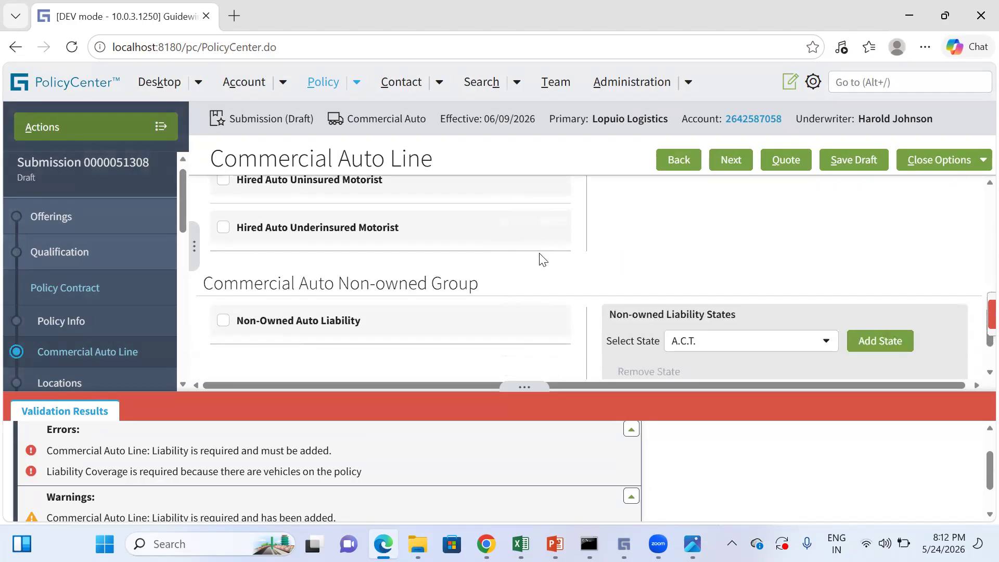
Add Bobtail Liability coverage in the Commercial Auto Owned Liability Group and reread the validation errors and warnings.
{"action": "scroll", "coordinate": [542, 258], "scroll_direction": "up", "scroll_amount": 6}
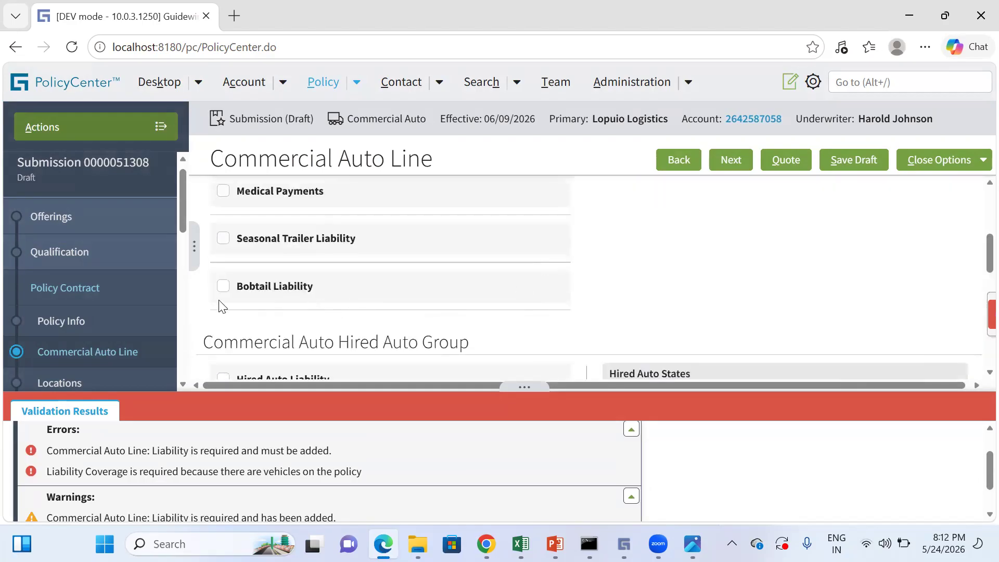
{"action": "left_click", "coordinate": [222, 286]}
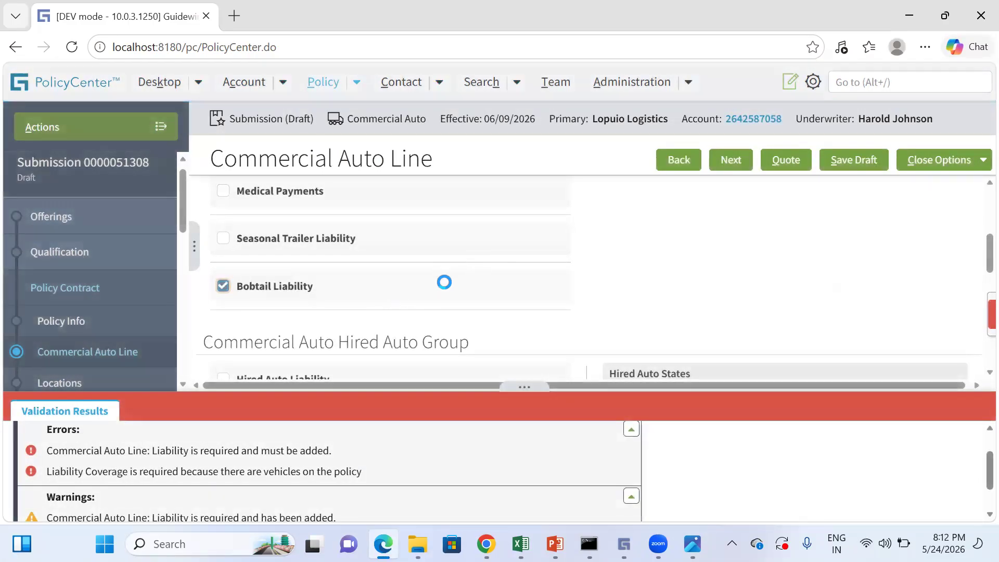
{"action": "scroll", "coordinate": [444, 282], "scroll_direction": "down", "scroll_amount": 1}
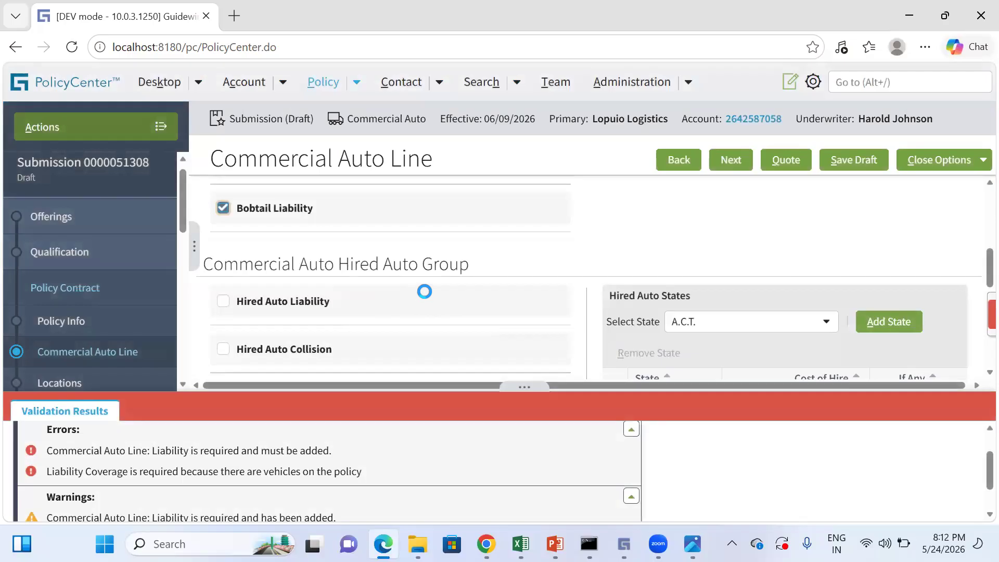
{"action": "scroll", "coordinate": [418, 485], "scroll_direction": "down", "scroll_amount": 1}
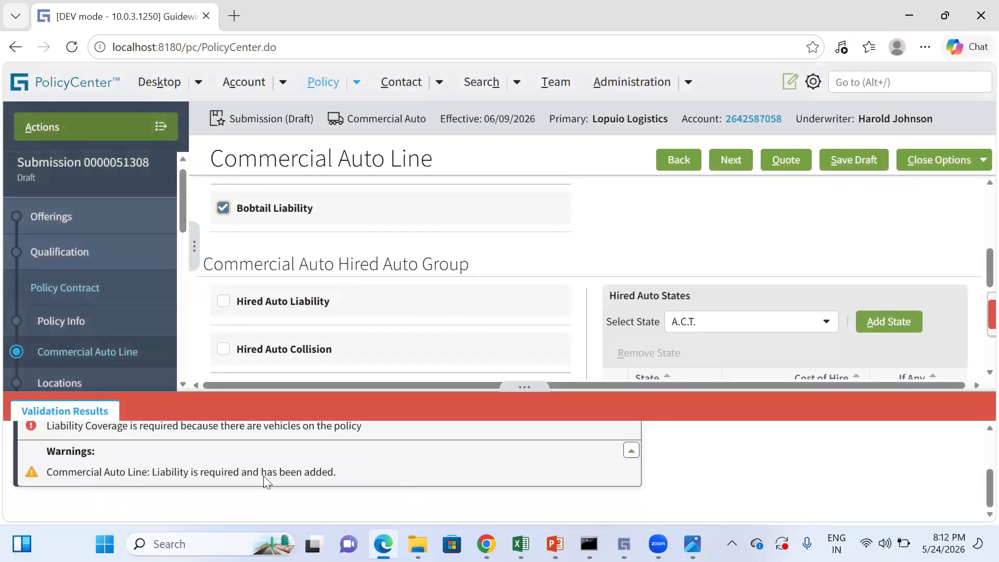
{"action": "scroll", "coordinate": [354, 485], "scroll_direction": "up", "scroll_amount": 2}
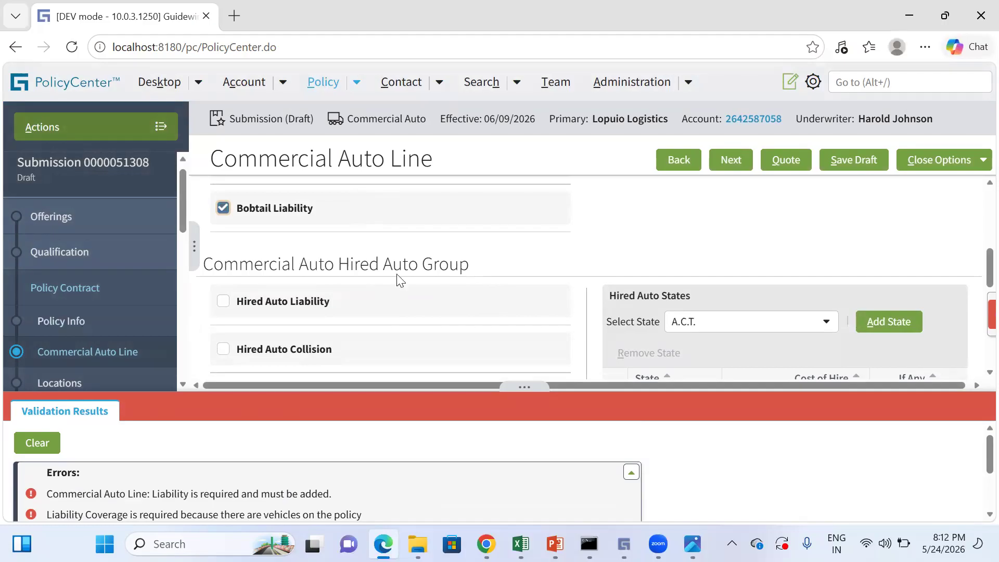
Check the line's additional coverages, return to the main coverages and clear the validation results.
{"action": "scroll", "coordinate": [399, 279], "scroll_direction": "up", "scroll_amount": 5}
{"action": "left_click", "coordinate": [332, 204]}
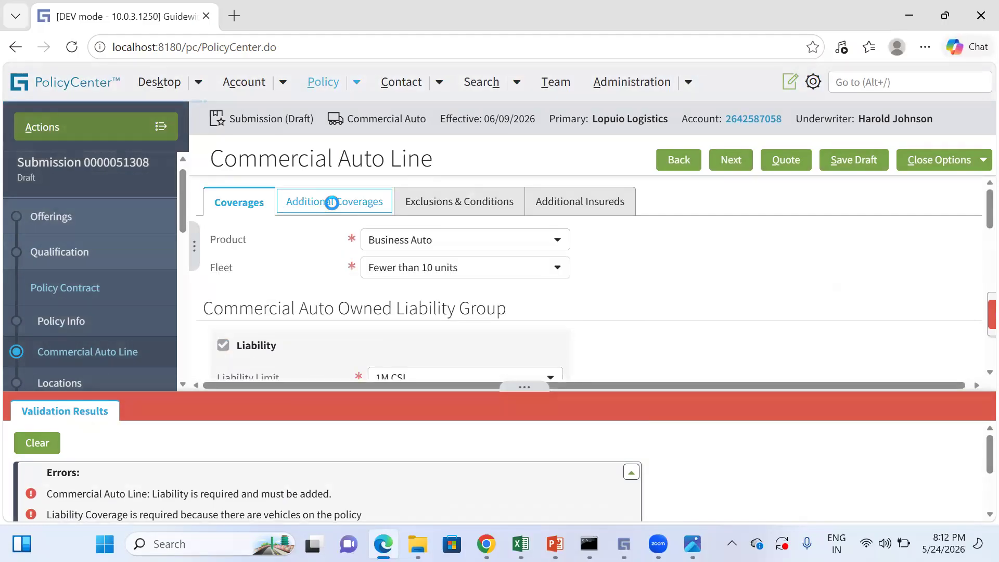
{"action": "left_click", "coordinate": [261, 239]}
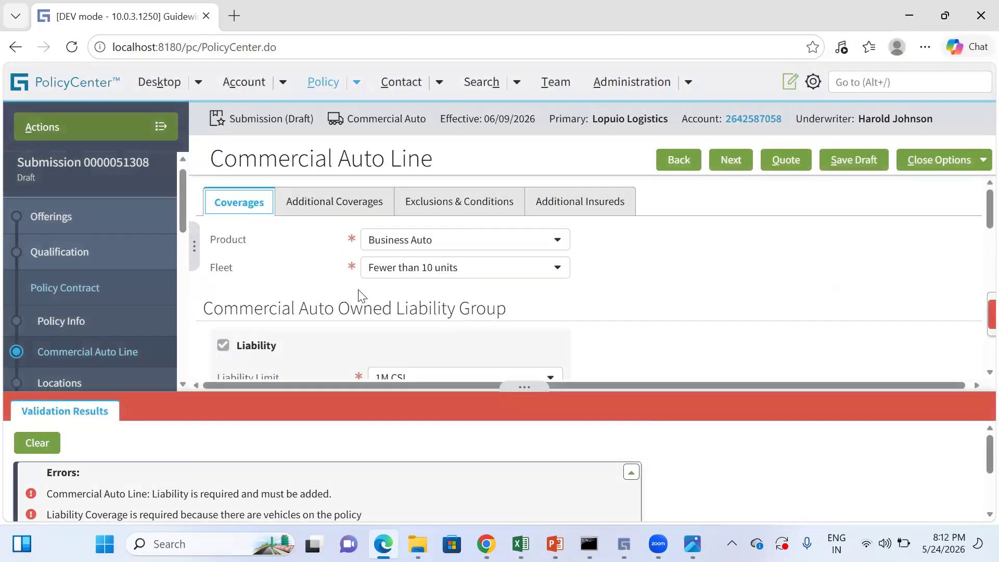
{"action": "left_click", "coordinate": [37, 443]}
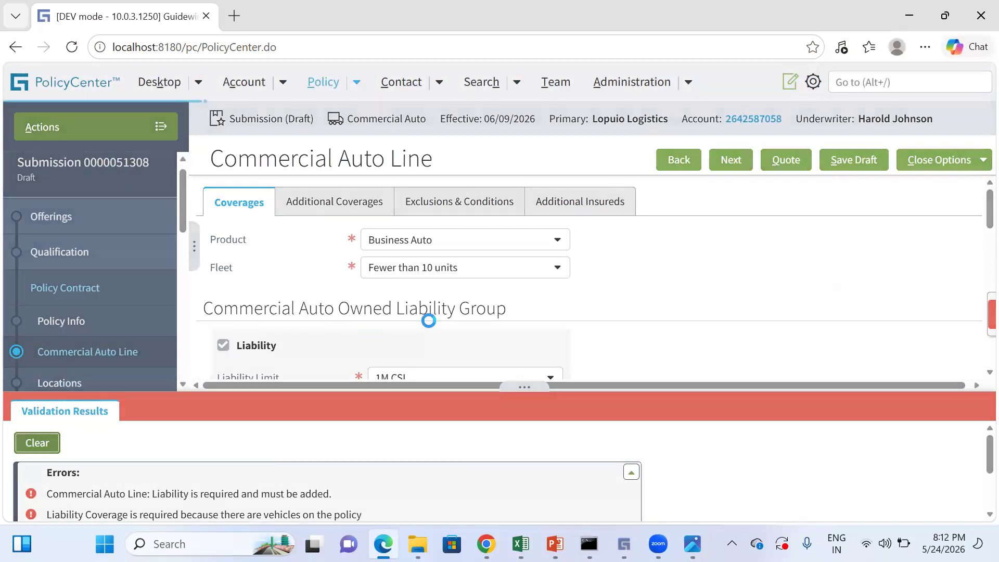
Set the Liability Limit to 100K CSL and add Medical Payments coverage.
{"action": "scroll", "coordinate": [521, 313], "scroll_direction": "down", "scroll_amount": 3}
{"action": "left_click", "coordinate": [483, 228]}
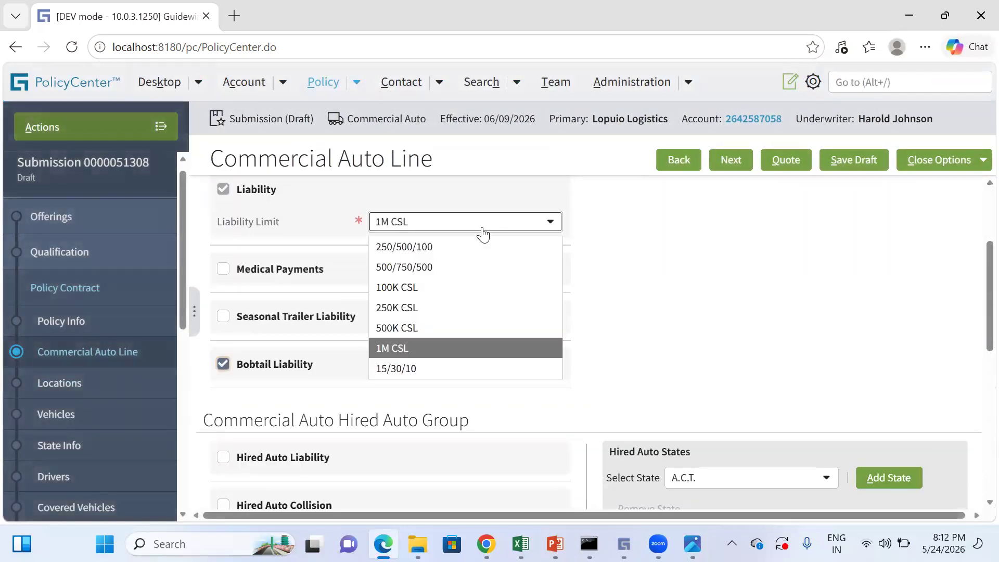
{"action": "left_click", "coordinate": [406, 289]}
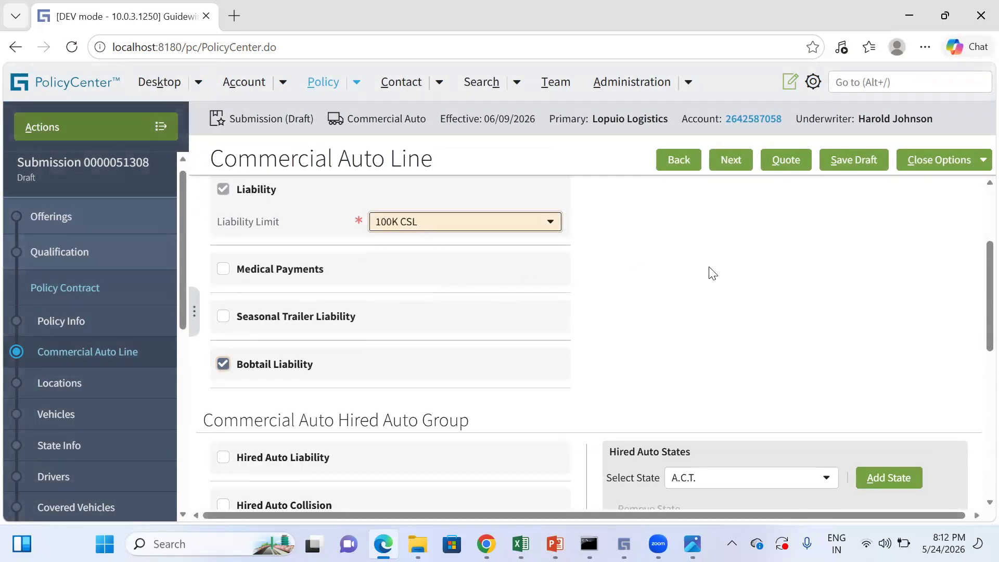
{"action": "left_click", "coordinate": [221, 273]}
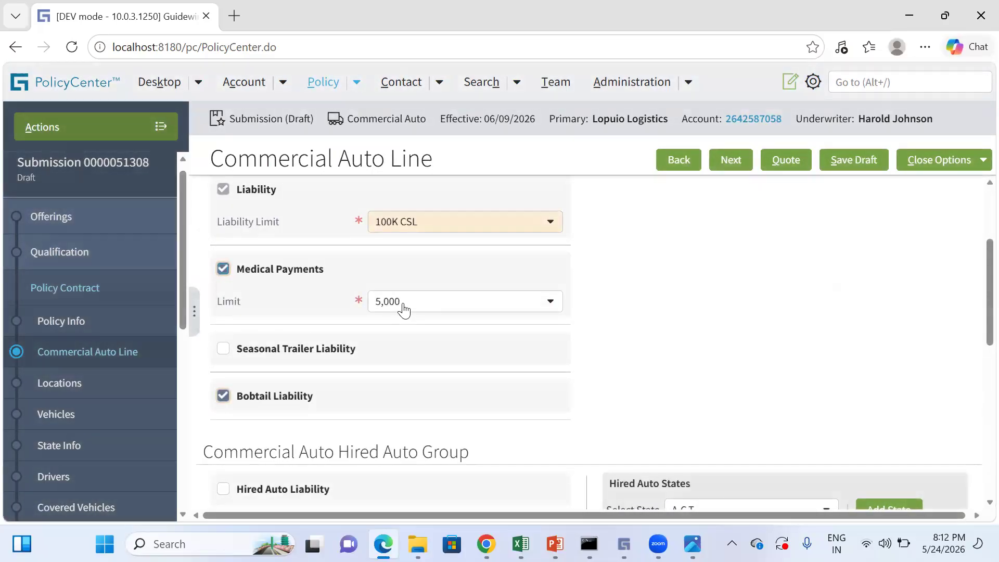
{"action": "scroll", "coordinate": [407, 431], "scroll_direction": "down", "scroll_amount": 3}
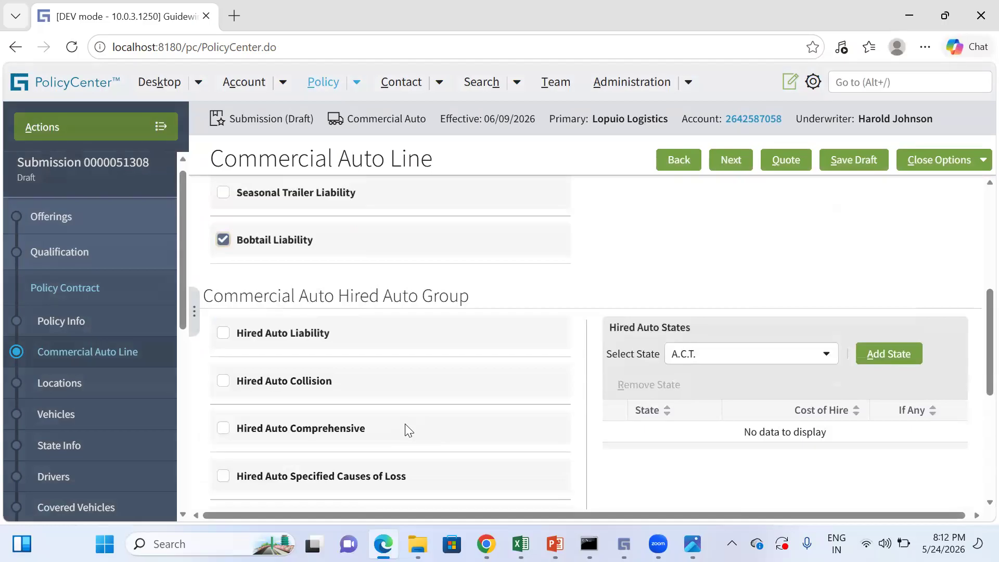
Quote the Commercial Auto submission and bind the policy with the Bind Only option, holding issuance.
{"action": "scroll", "coordinate": [406, 431], "scroll_direction": "up", "scroll_amount": 6}
{"action": "left_click", "coordinate": [790, 158]}
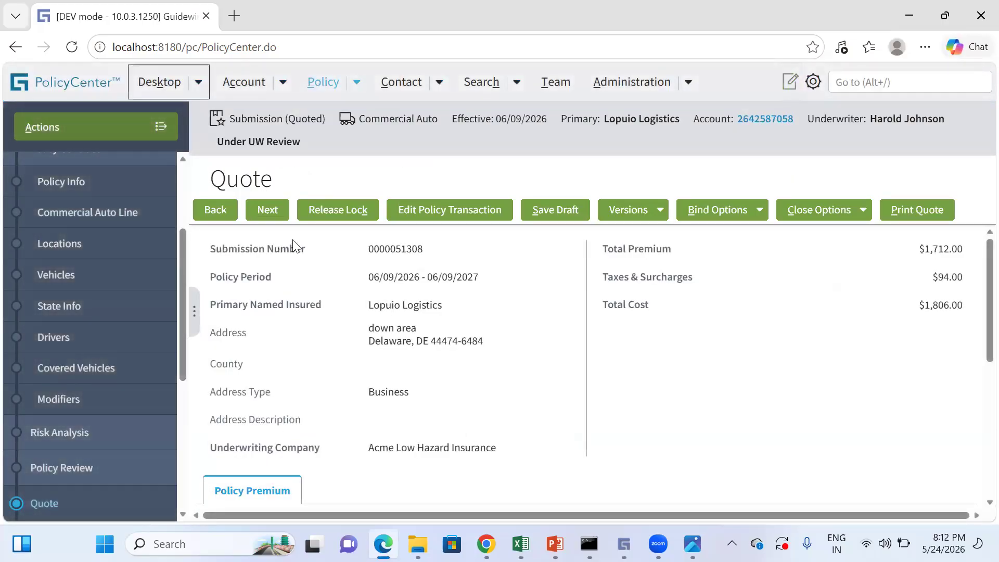
{"action": "left_click", "coordinate": [761, 210]}
{"action": "left_click", "coordinate": [729, 234]}
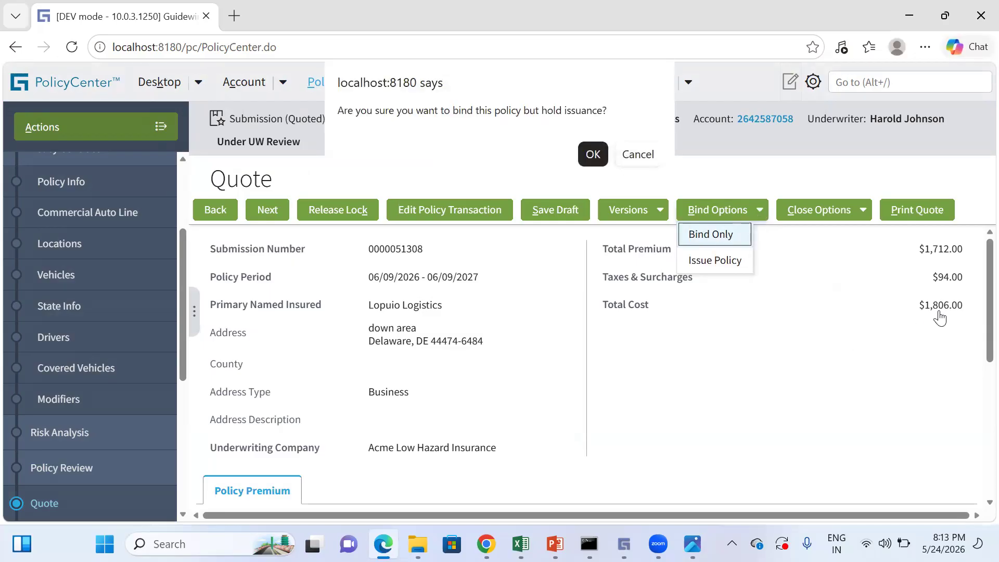
{"action": "left_click", "coordinate": [588, 154]}
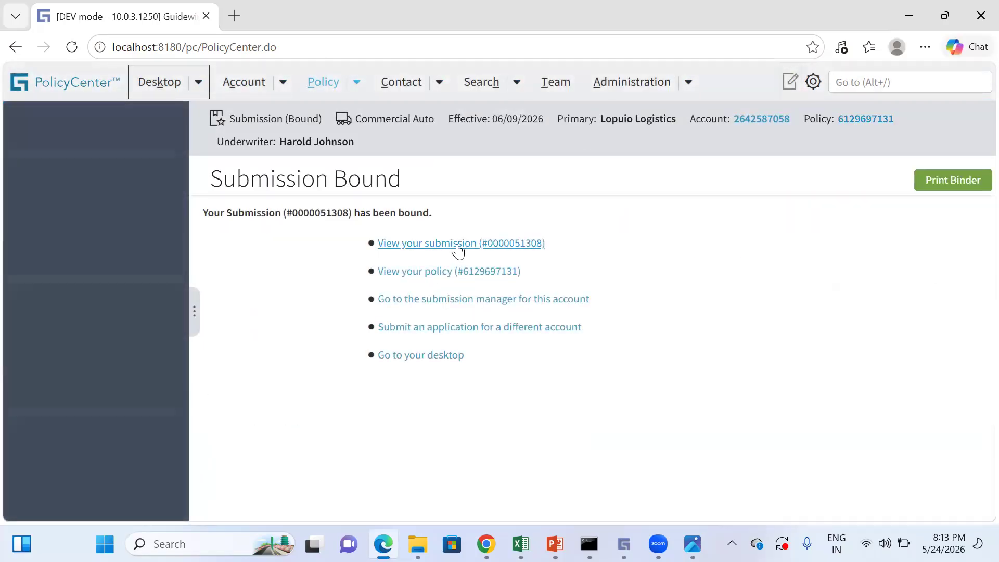
View the bound submission's Forms page and check it against the policy form patterns diagram in the image viewer.
{"action": "left_click", "coordinate": [462, 244]}
{"action": "left_click", "coordinate": [889, 192]}
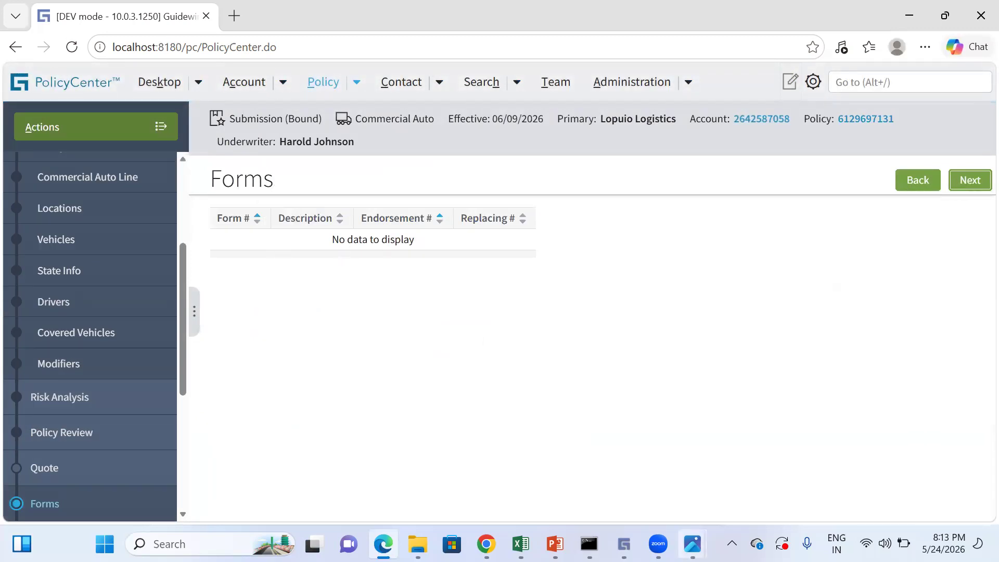
{"action": "left_click", "coordinate": [692, 544]}
{"action": "left_click", "coordinate": [640, 469]}
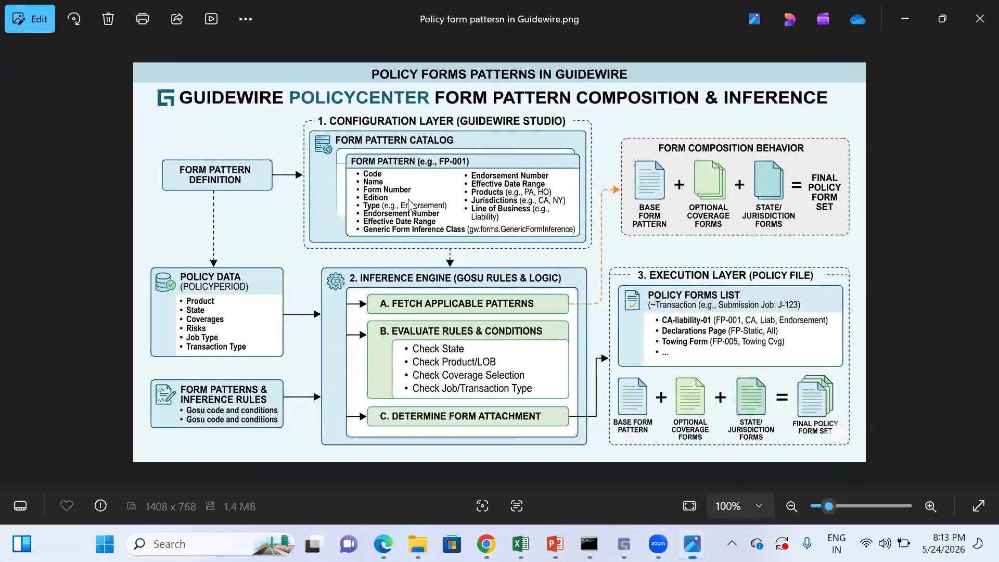
{"action": "left_click", "coordinate": [349, 408]}
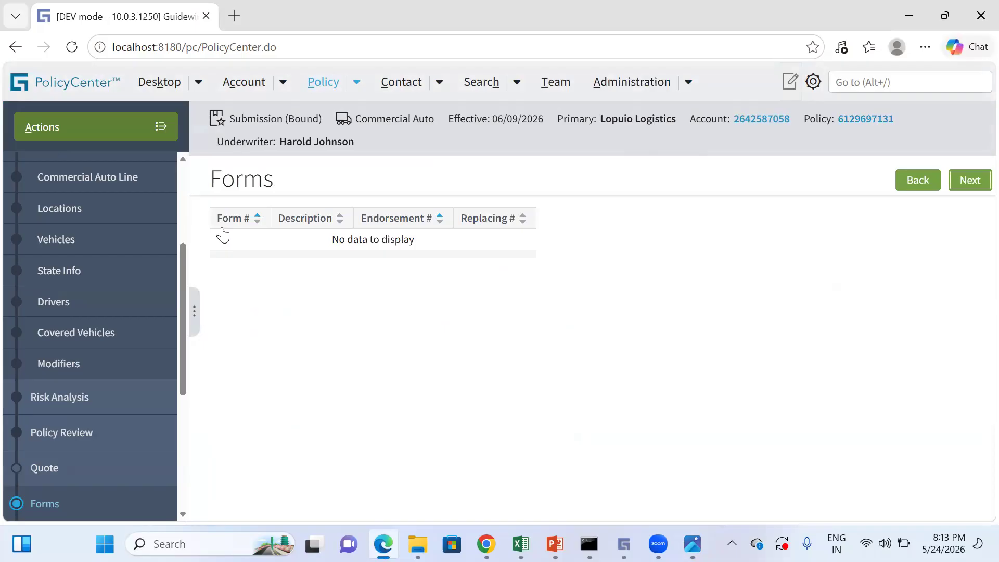
Sort the Forms list by form number, description, endorsement number and replacing number in turn.
{"action": "left_click", "coordinate": [265, 226]}
{"action": "left_click", "coordinate": [335, 219]}
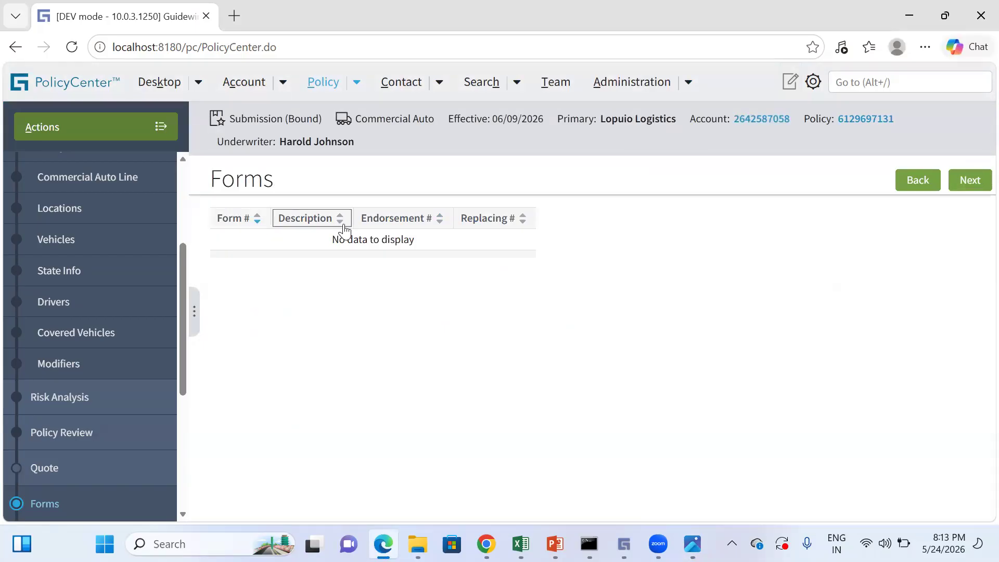
{"action": "left_click", "coordinate": [440, 224]}
{"action": "left_click", "coordinate": [520, 227]}
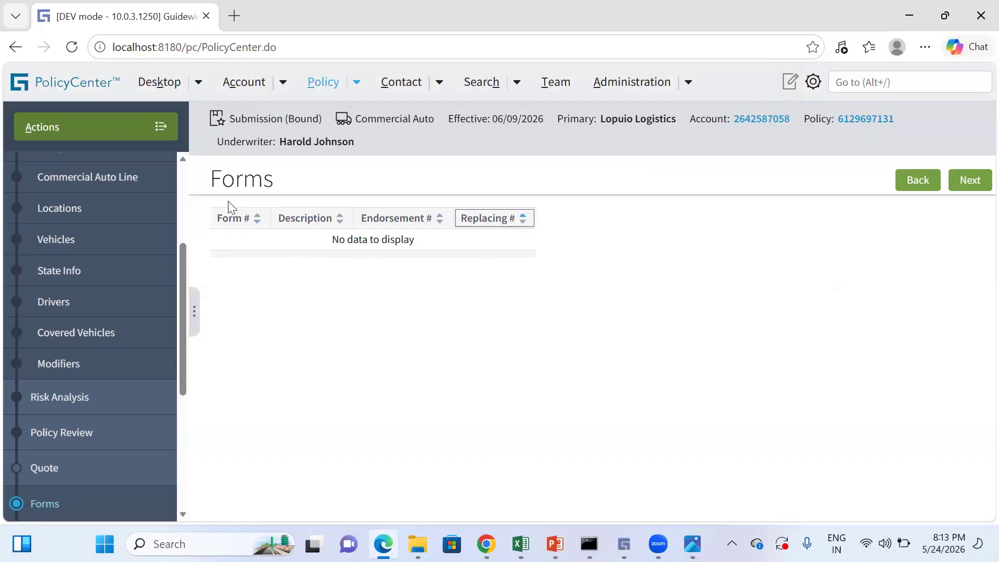
Open the bound submission's policy file after its Payment page and start an issuance transaction.
{"action": "left_click", "coordinate": [972, 188]}
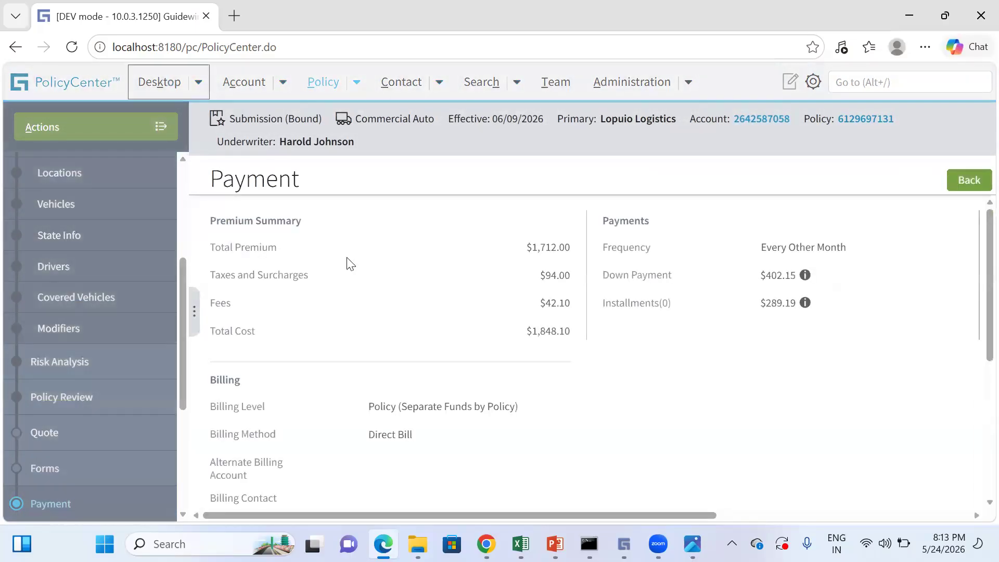
{"action": "left_click", "coordinate": [847, 120]}
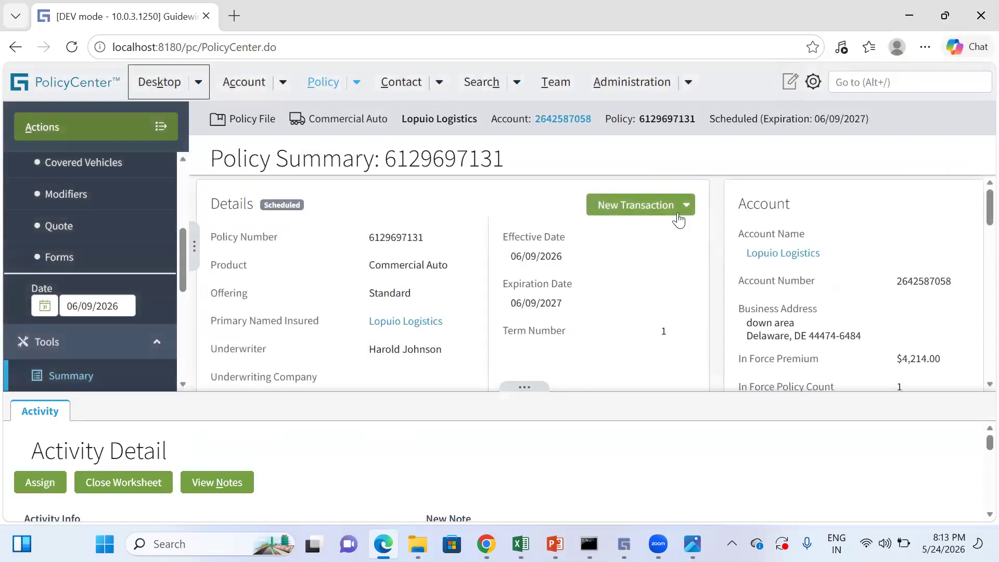
{"action": "left_click", "coordinate": [675, 209]}
{"action": "left_click", "coordinate": [646, 233]}
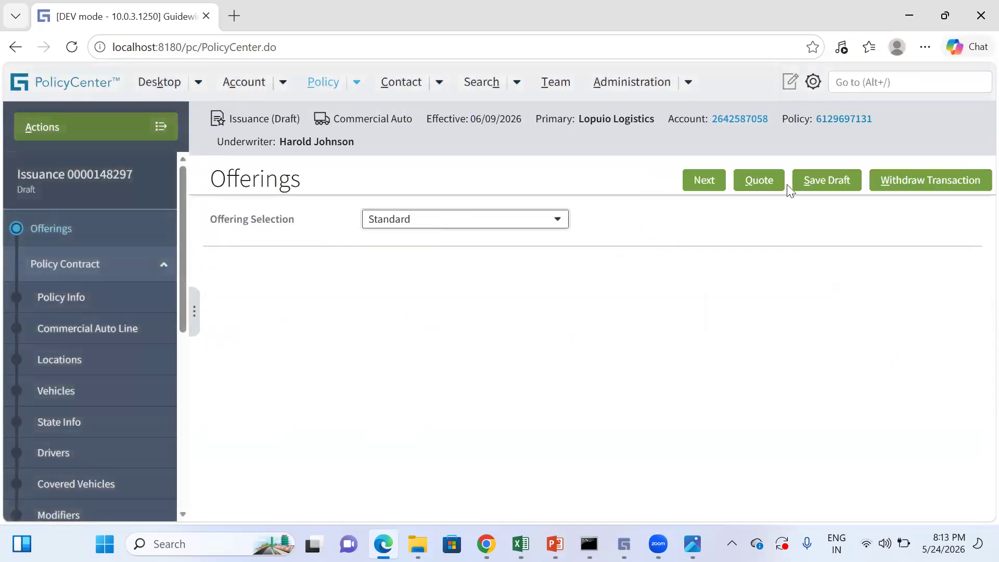
Review the issuance transaction's pages from Offerings through Commercial Auto Line, Locations, Vehicles, Drivers and Covered Vehicles to Risk Analysis.
{"action": "left_click", "coordinate": [714, 188]}
{"action": "left_click", "coordinate": [719, 182]}
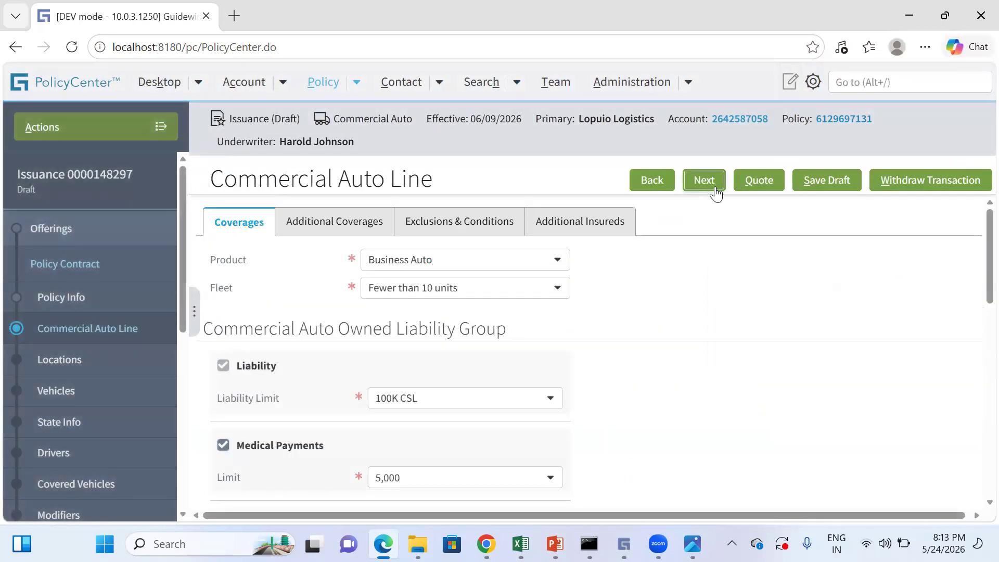
{"action": "left_click", "coordinate": [712, 184]}
{"action": "left_click", "coordinate": [711, 183]}
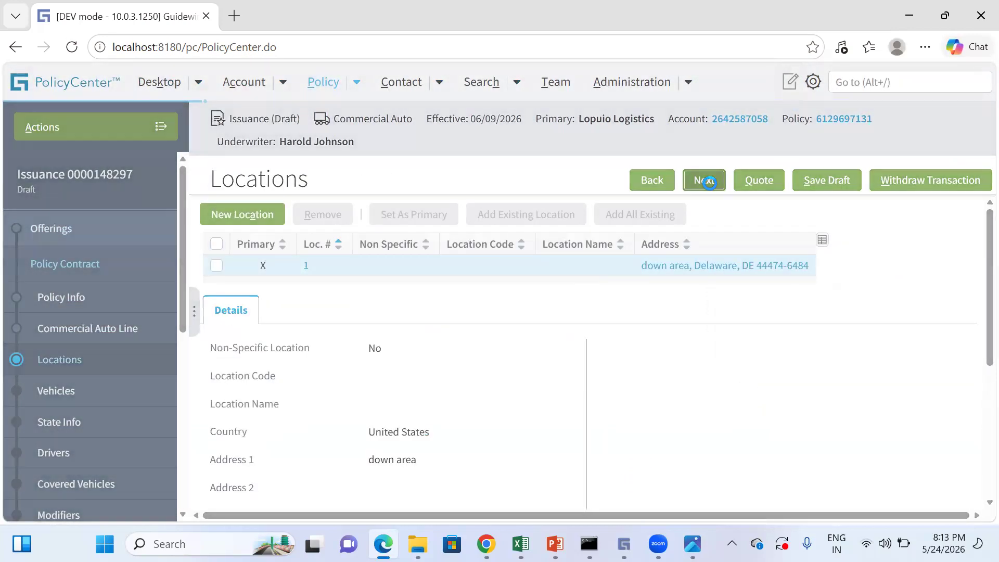
{"action": "left_click", "coordinate": [710, 185]}
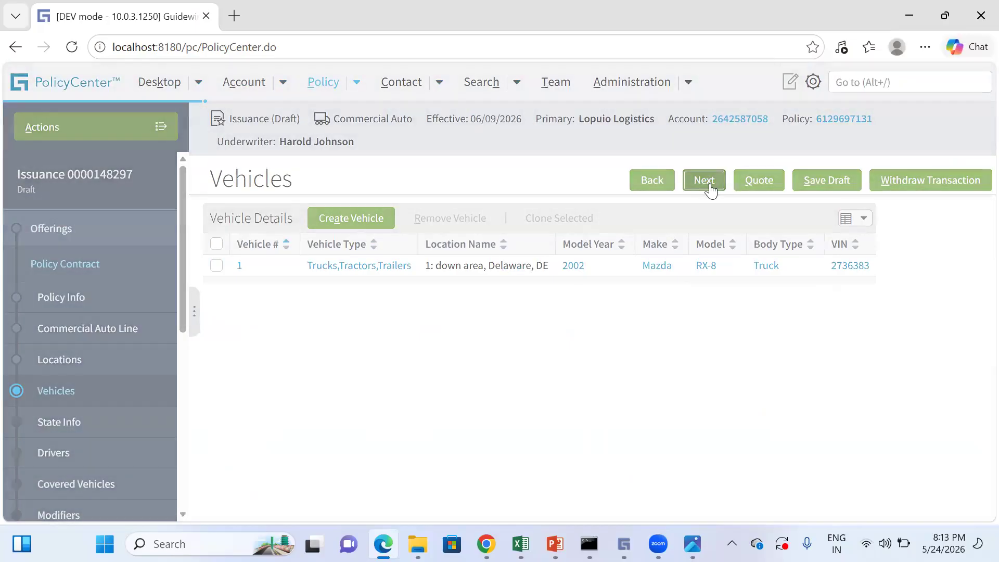
{"action": "left_click", "coordinate": [709, 183]}
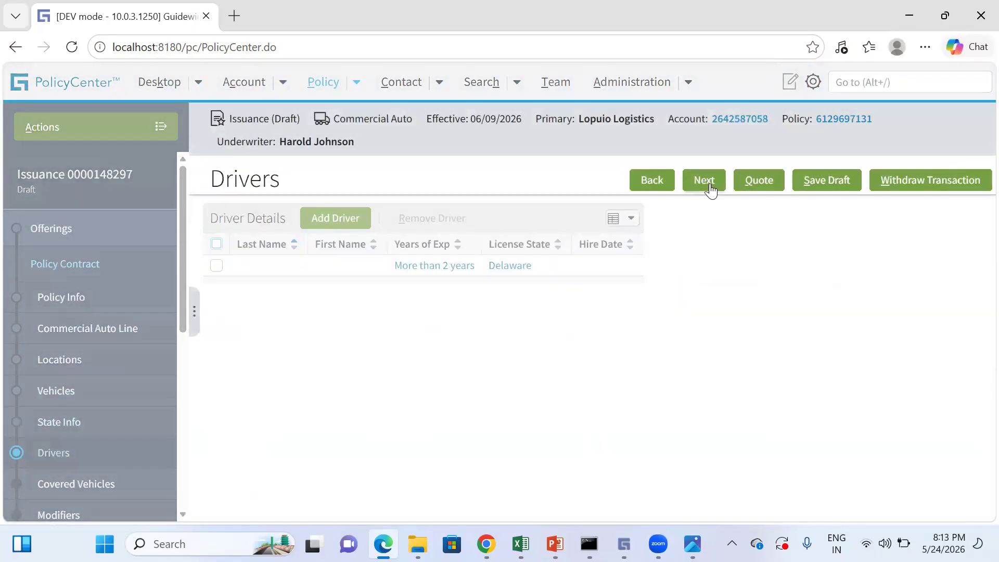
{"action": "left_click", "coordinate": [708, 186]}
{"action": "left_click", "coordinate": [711, 185]}
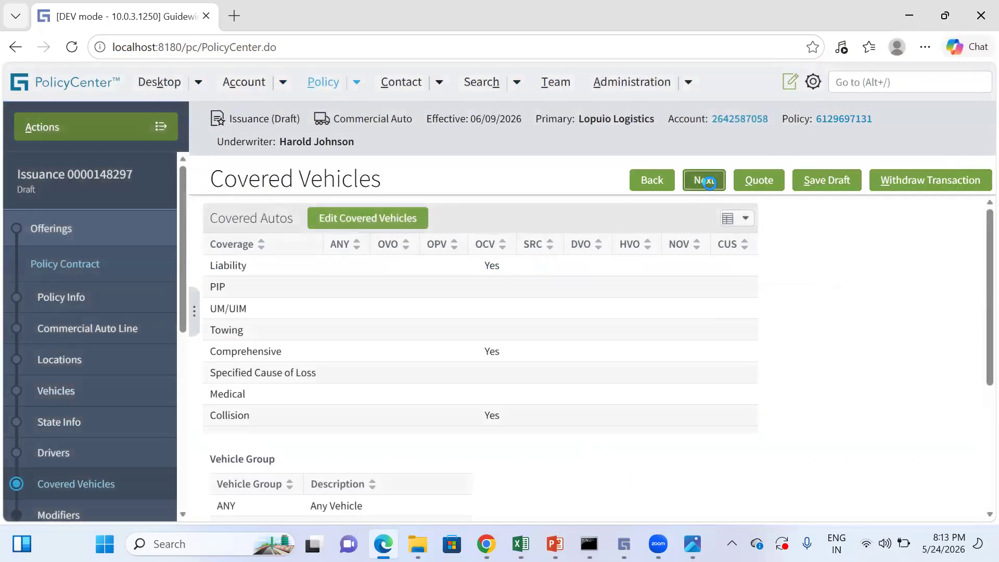
{"action": "left_click", "coordinate": [710, 186]}
Quote and issue the Commercial Auto policy, confirming the issuance, and open the issued policy's summary.
{"action": "left_click", "coordinate": [748, 184]}
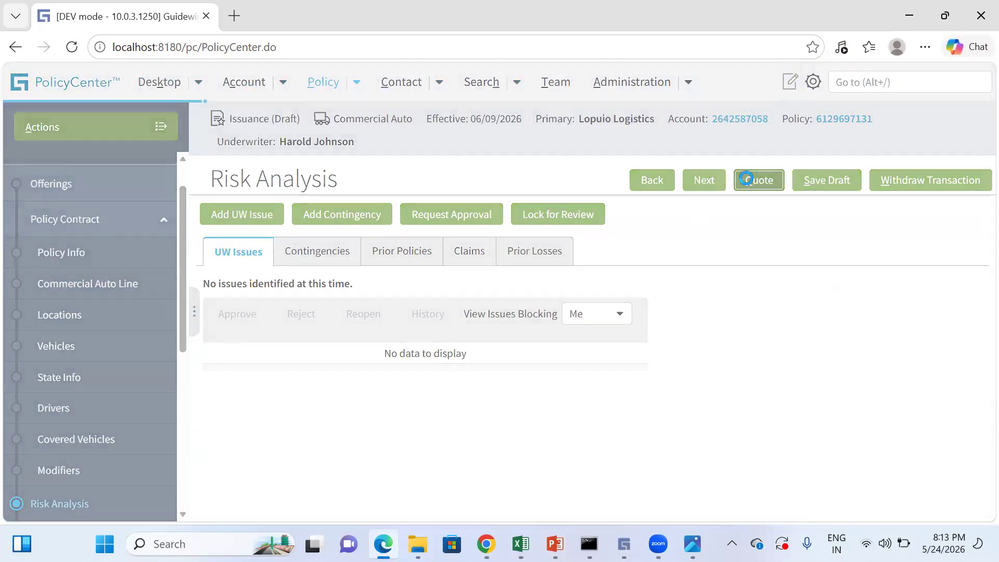
{"action": "left_click", "coordinate": [636, 211]}
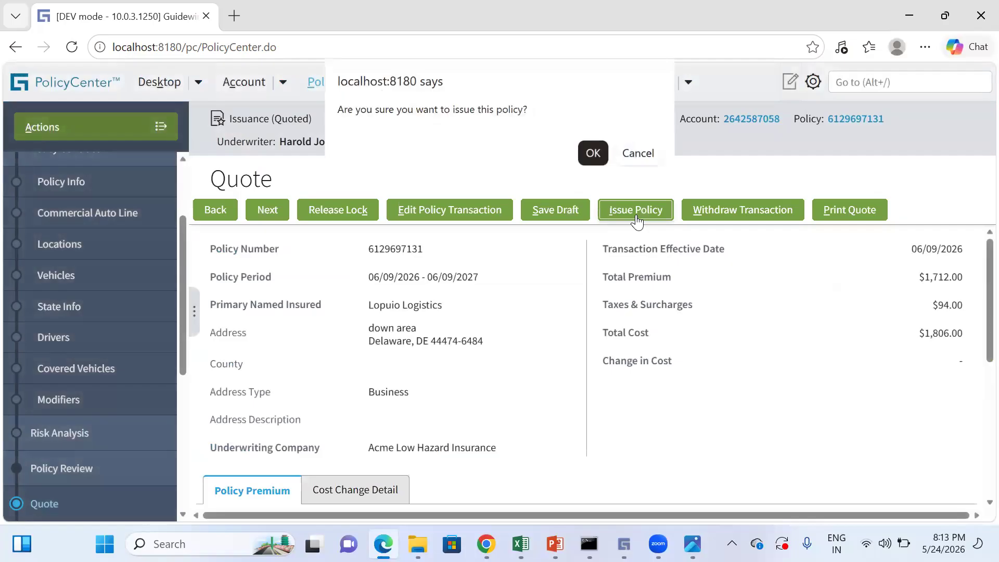
{"action": "left_click", "coordinate": [593, 153]}
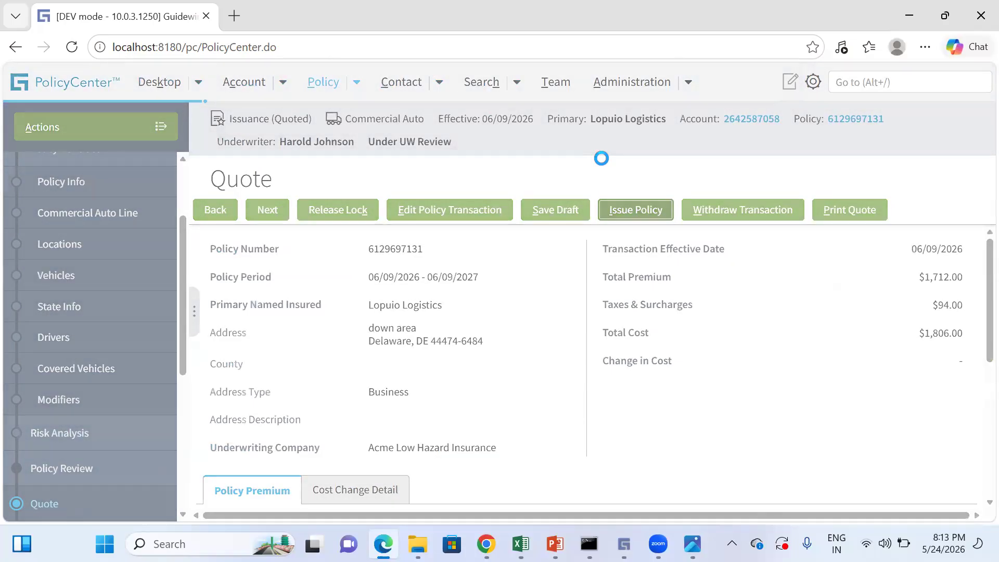
{"action": "left_click", "coordinate": [447, 270]}
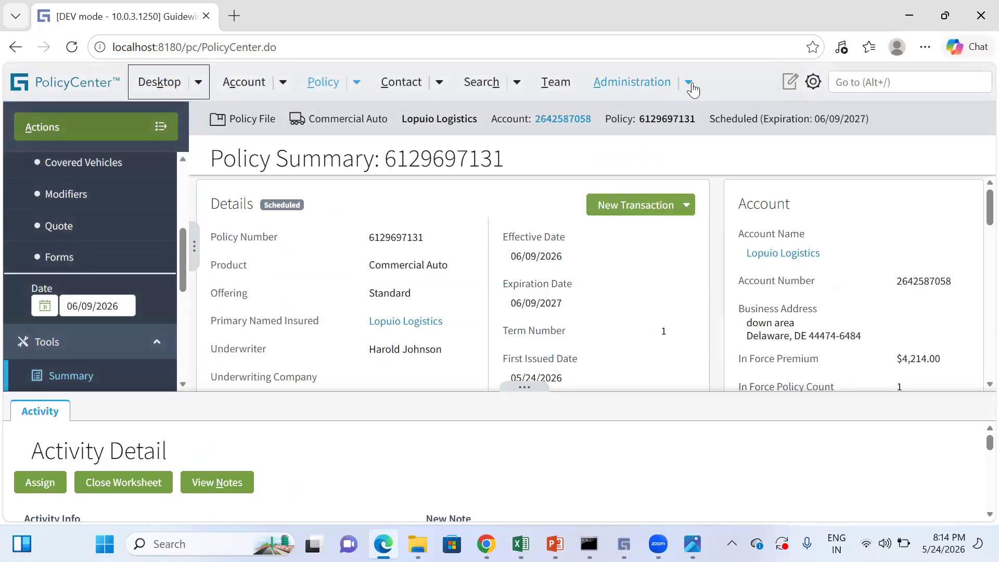
Open the Policy Form Patterns page in the administration business settings.
{"action": "left_click", "coordinate": [691, 83]}
{"action": "mouse_move", "coordinate": [682, 150]}
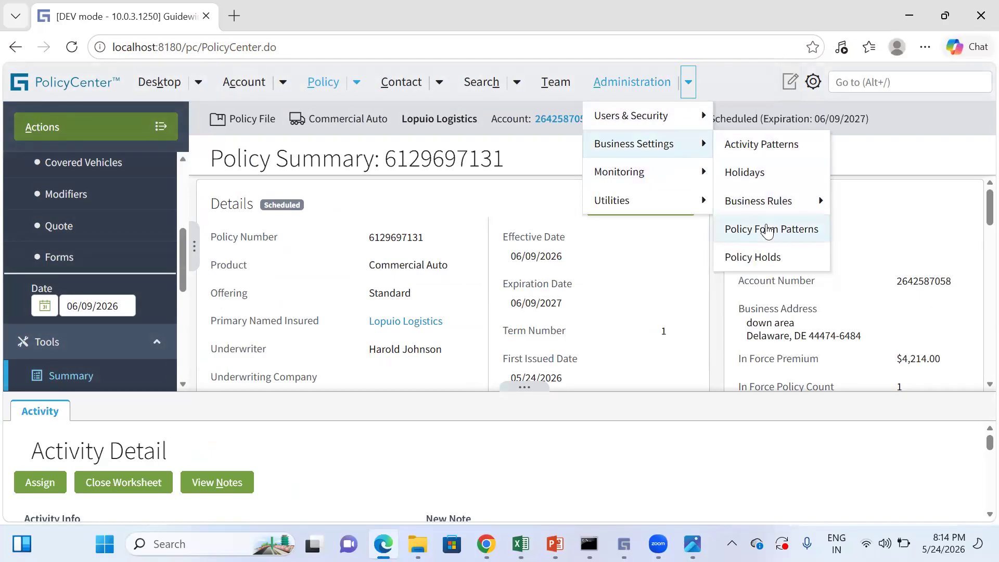
{"action": "left_click", "coordinate": [768, 230]}
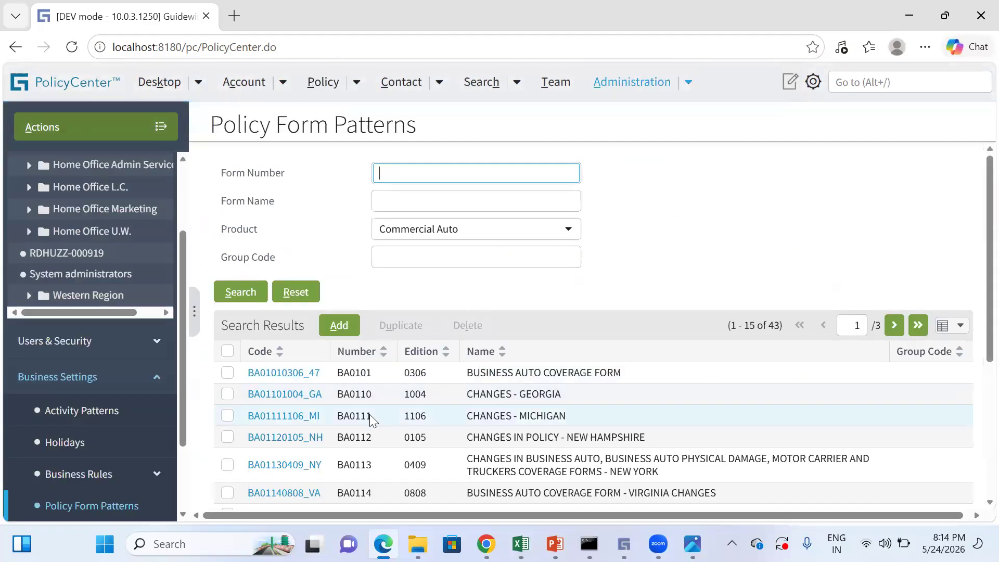
Select the BA01010306_47 form pattern, examine the blank new policy form pattern page and return to the pattern list.
{"action": "left_click", "coordinate": [227, 373]}
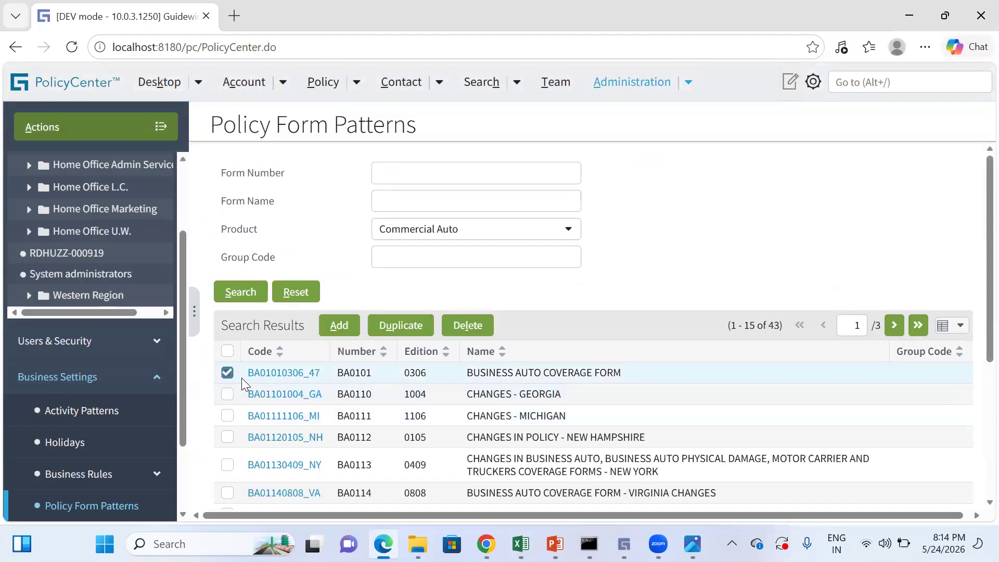
{"action": "left_click", "coordinate": [228, 374]}
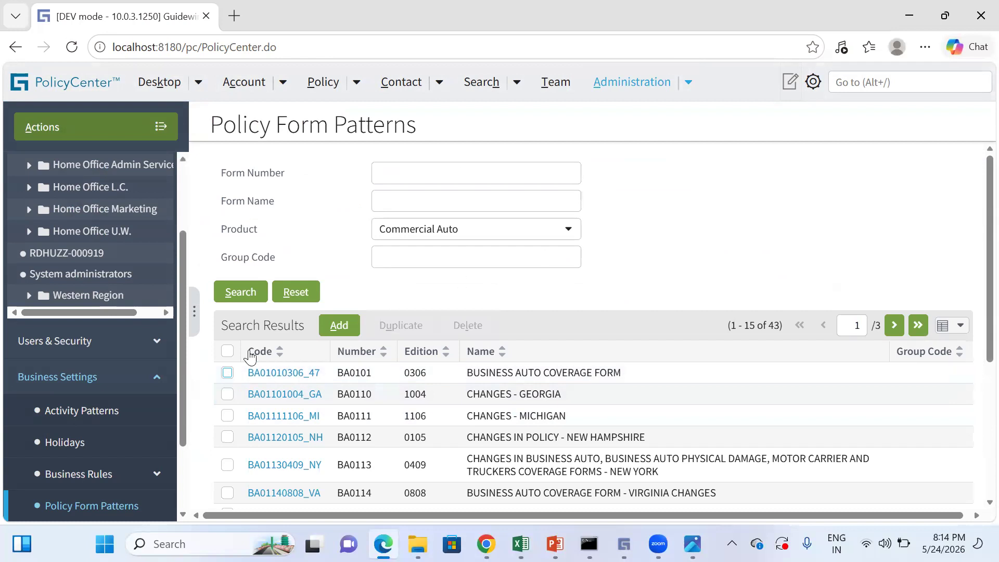
{"action": "left_click", "coordinate": [227, 373]}
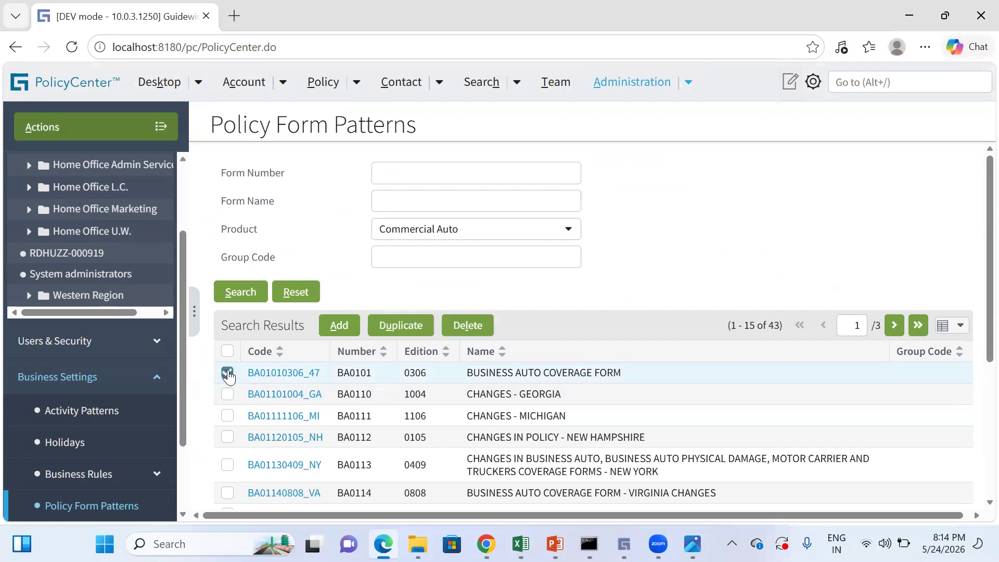
{"action": "left_click", "coordinate": [339, 327]}
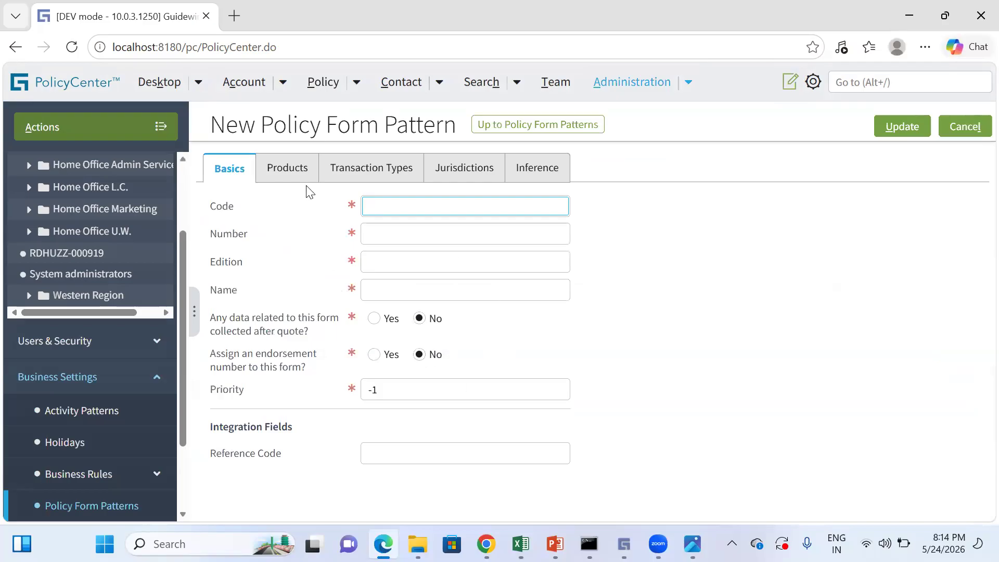
{"action": "left_click", "coordinate": [559, 130]}
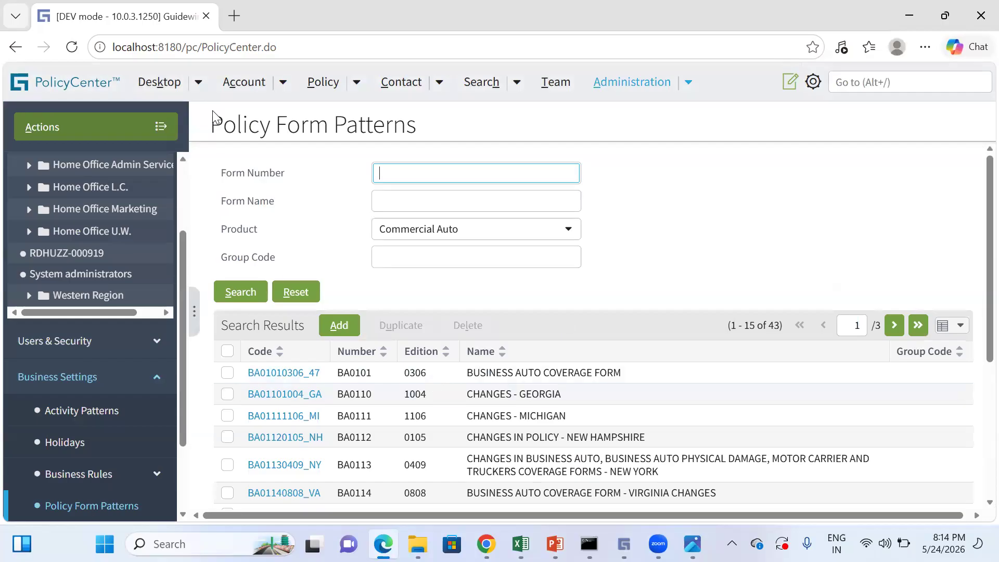